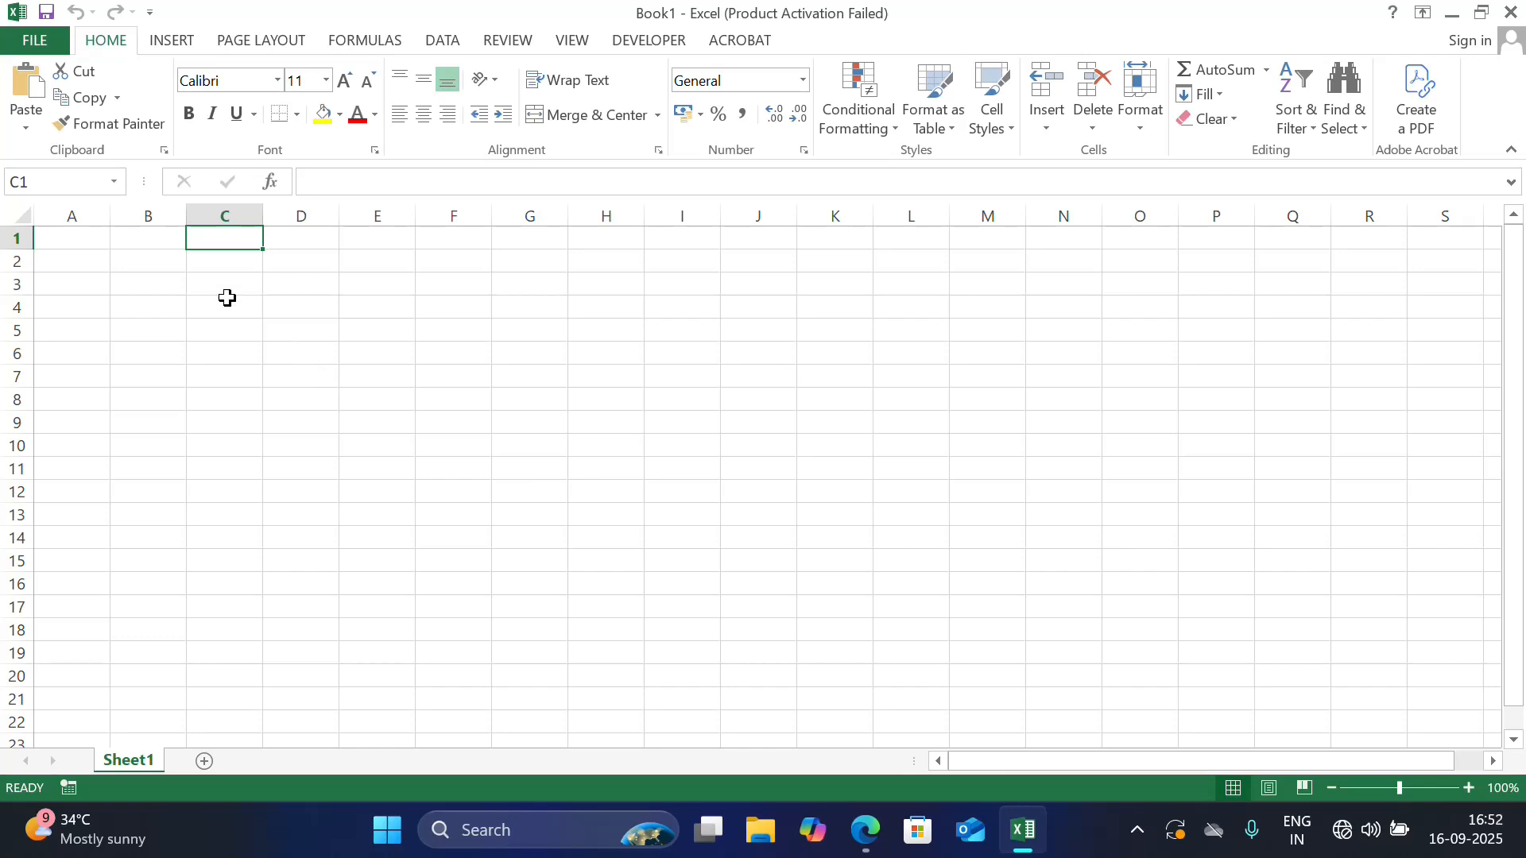
click(71, 241)
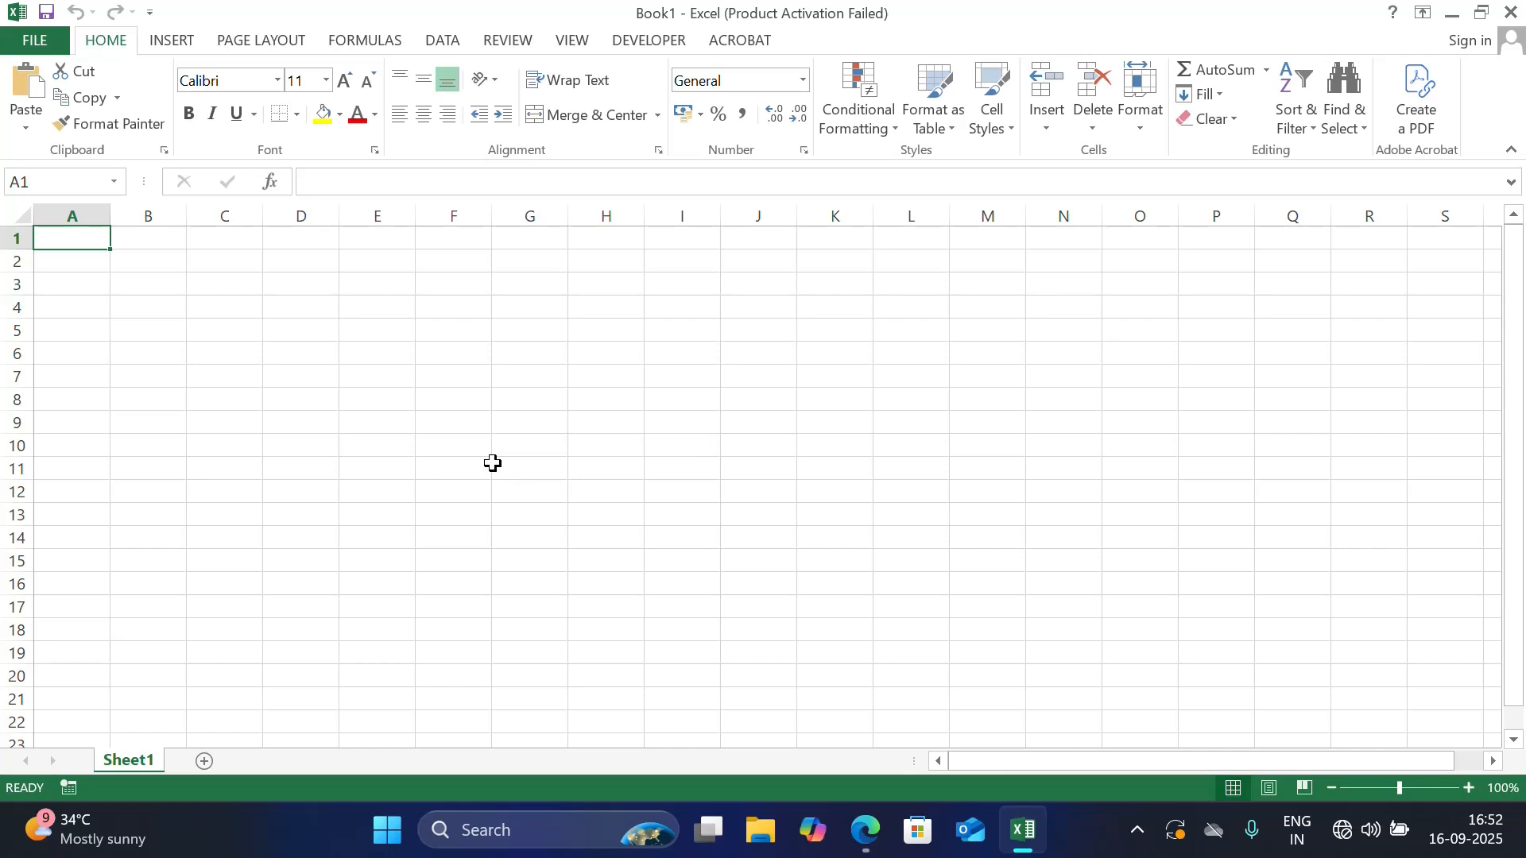
click(344, 376)
click(89, 261)
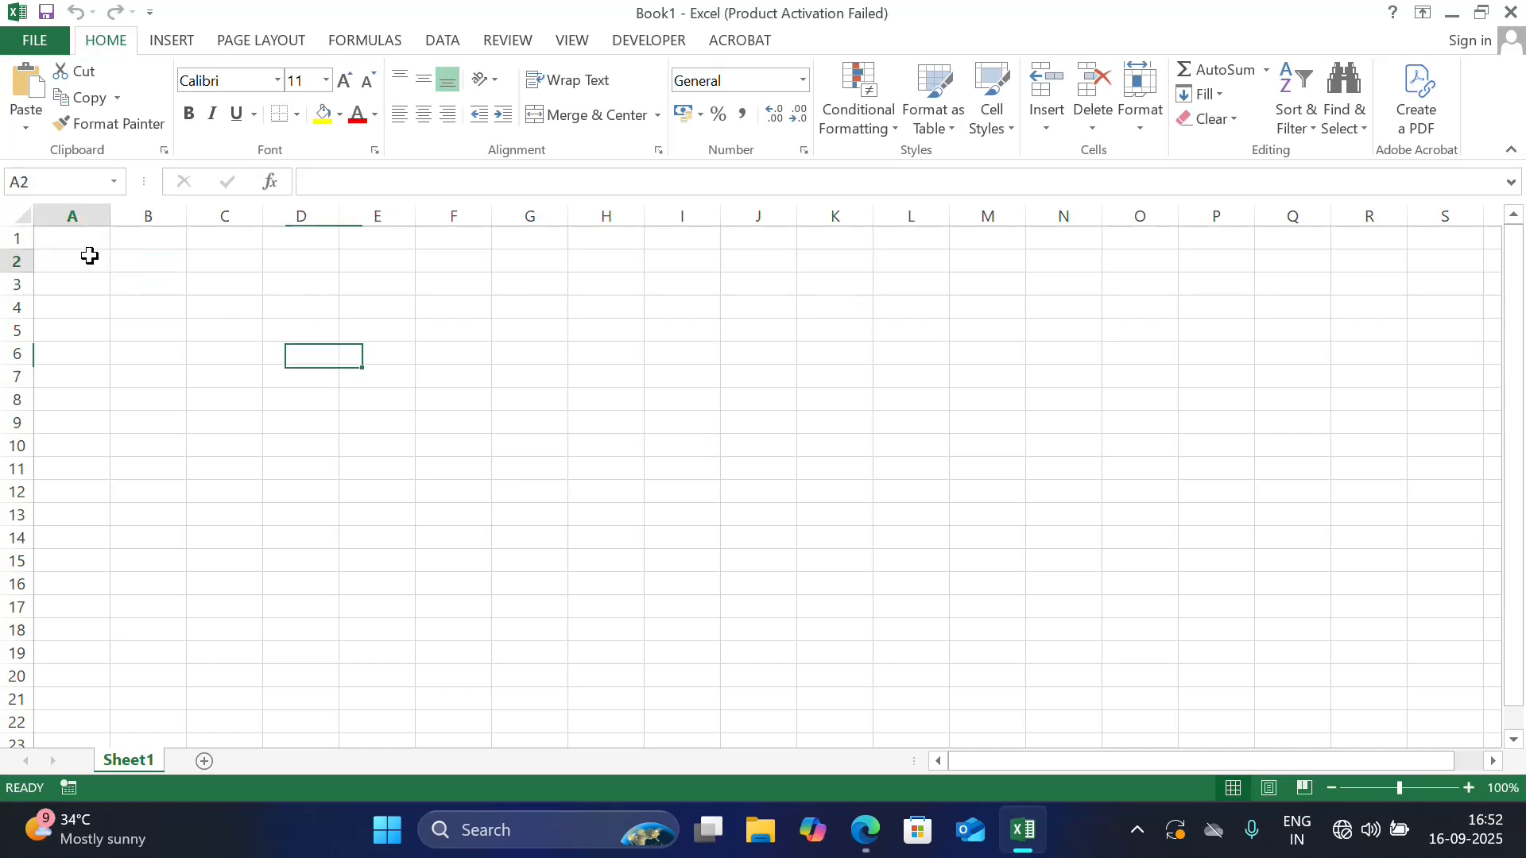
click(79, 236)
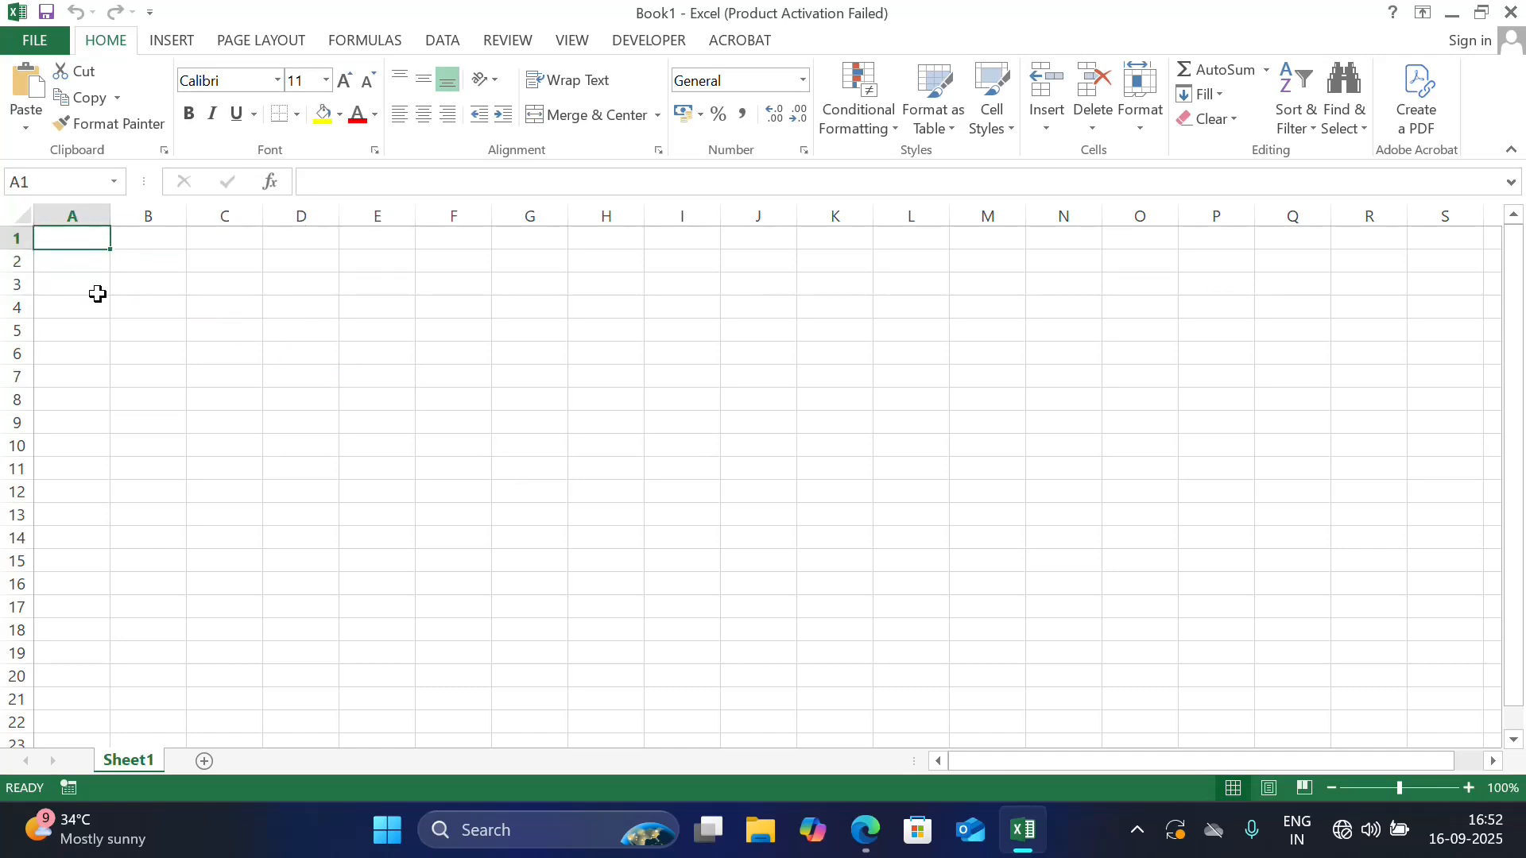
Enter the column headings S.No, S_ID, Name and Date in cells A8 to D8
click(81, 390)
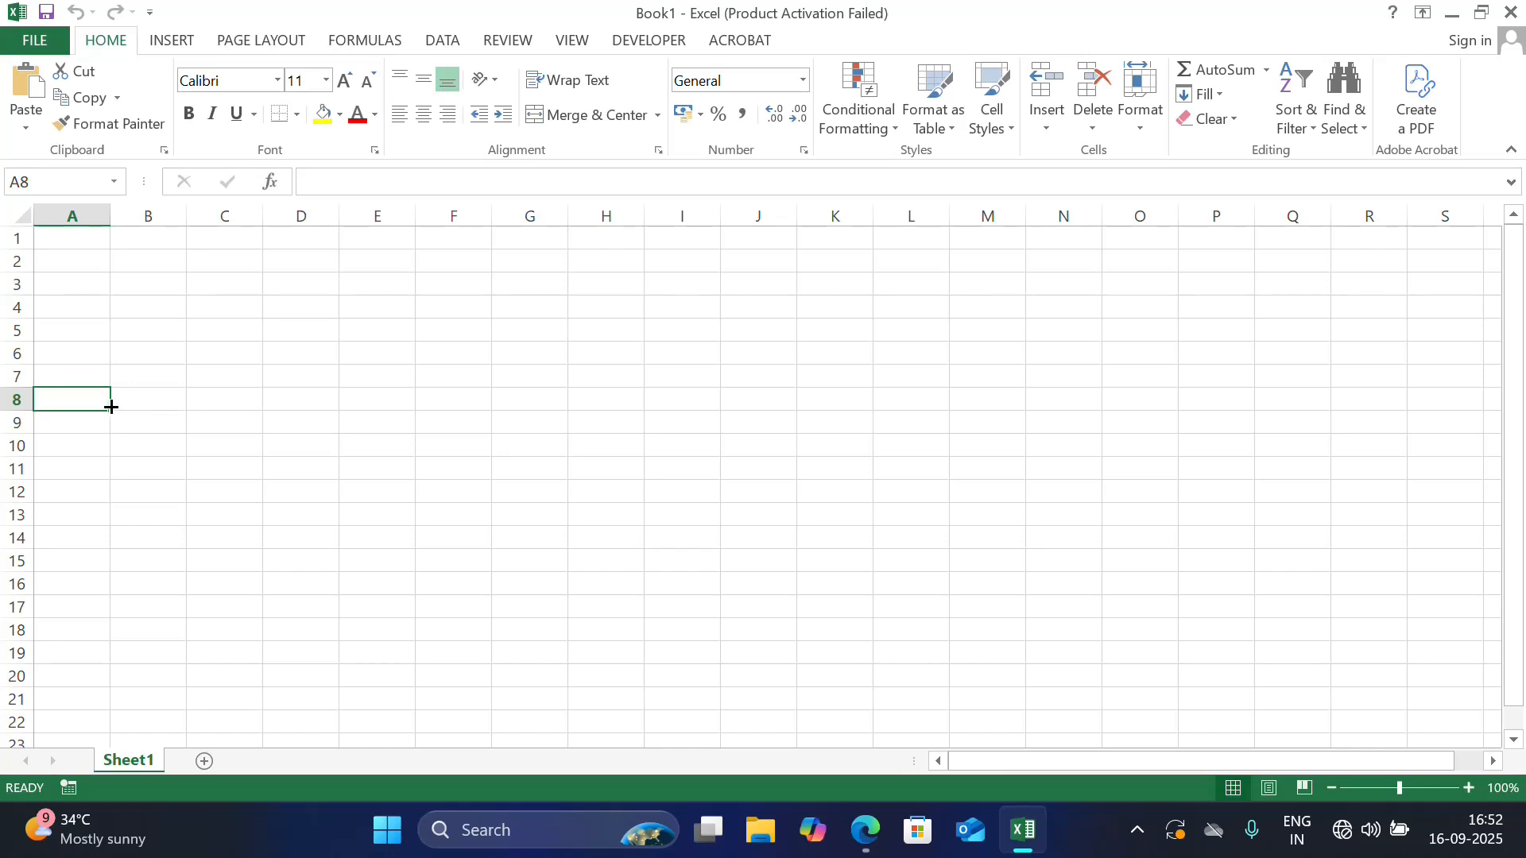
text(S)
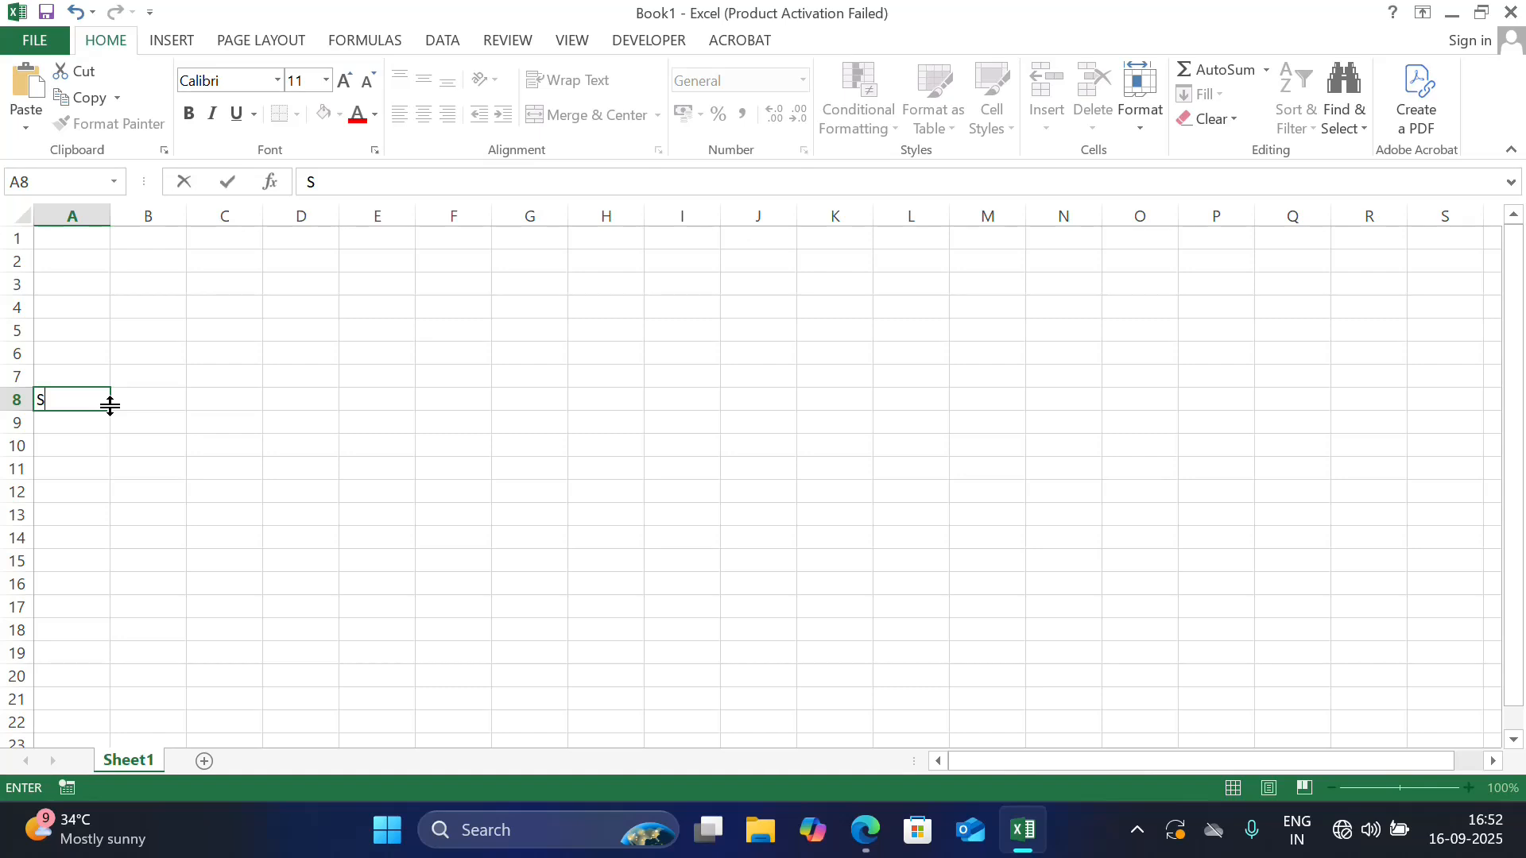
text(.No)
key(Tab)
text(S_ID)
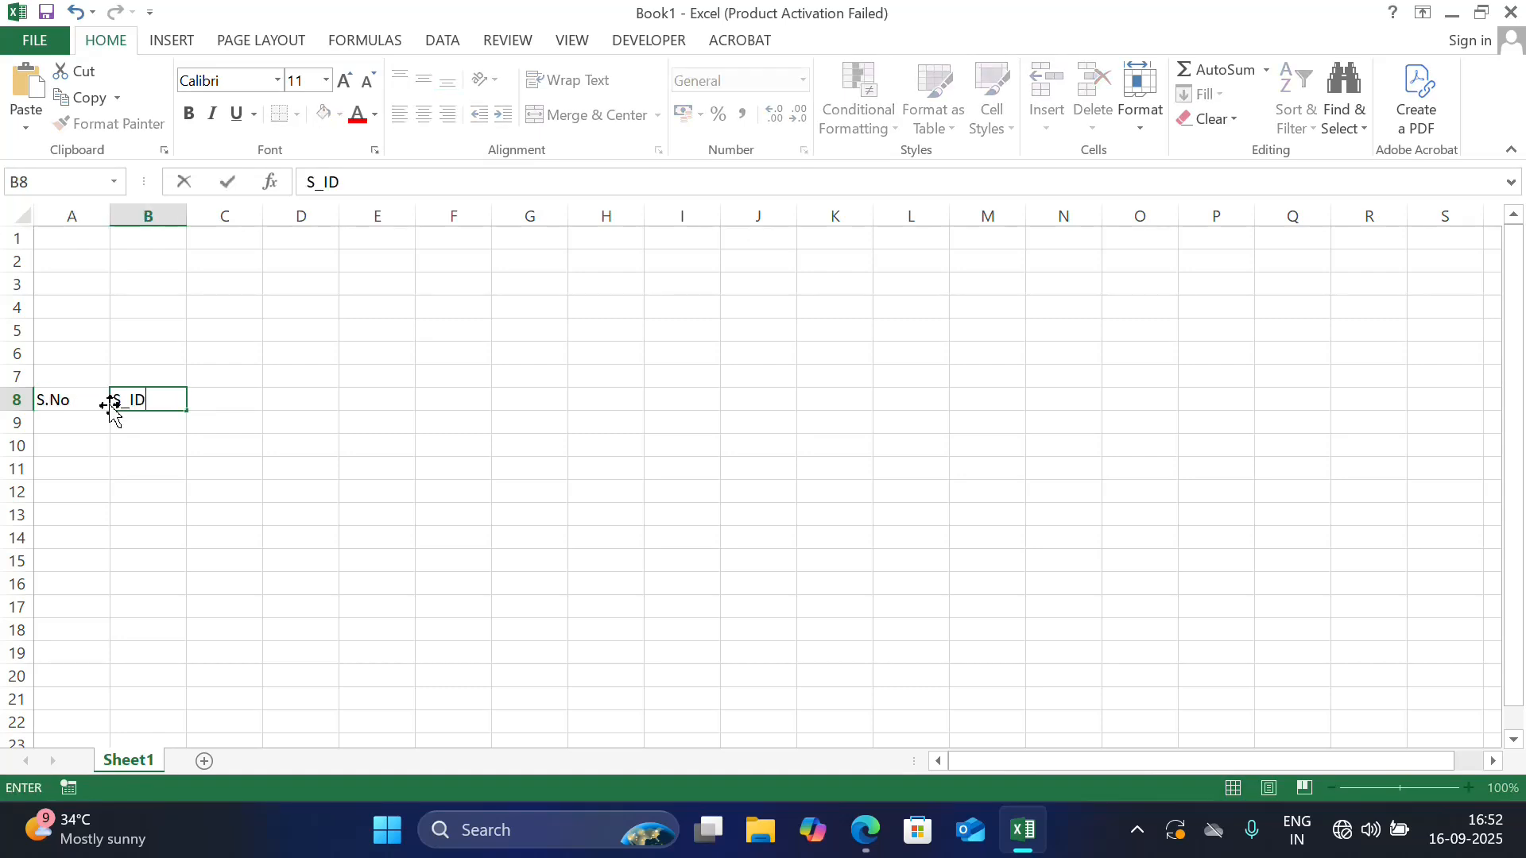
key(Tab)
text(Name)
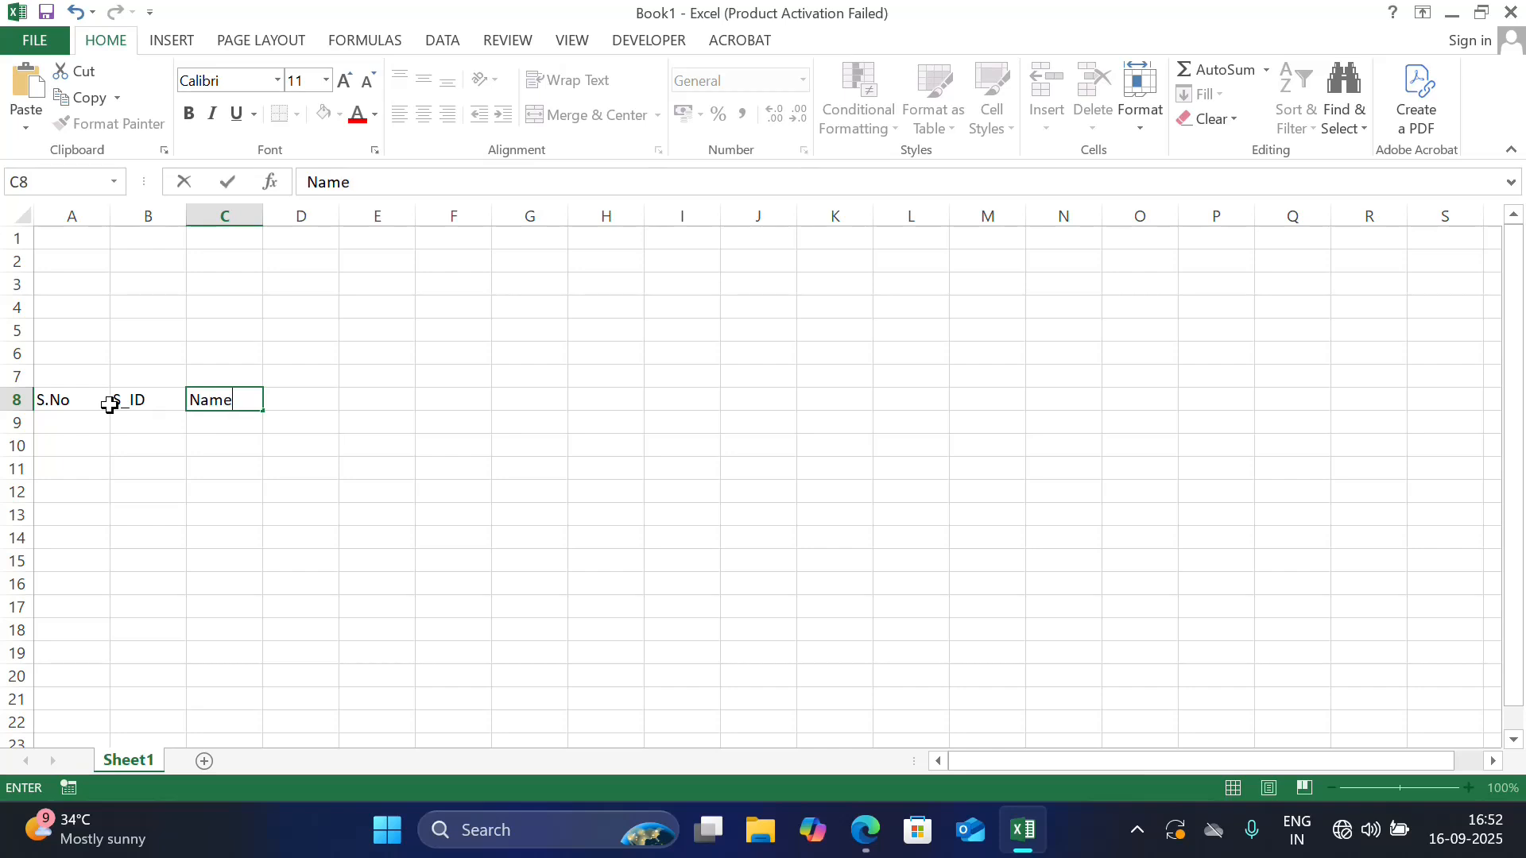
key(Tab)
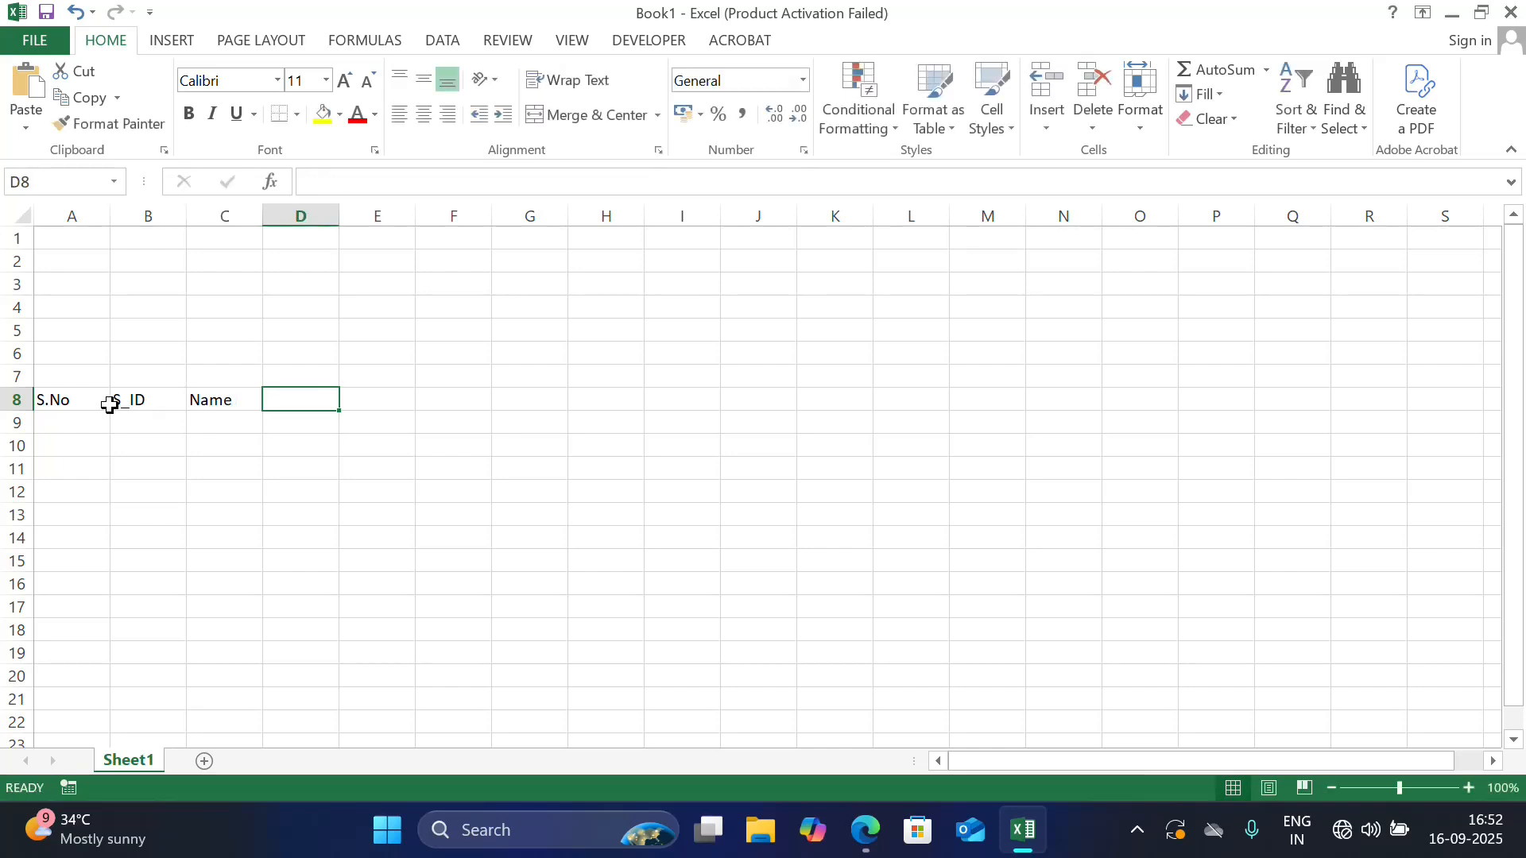
text(Date)
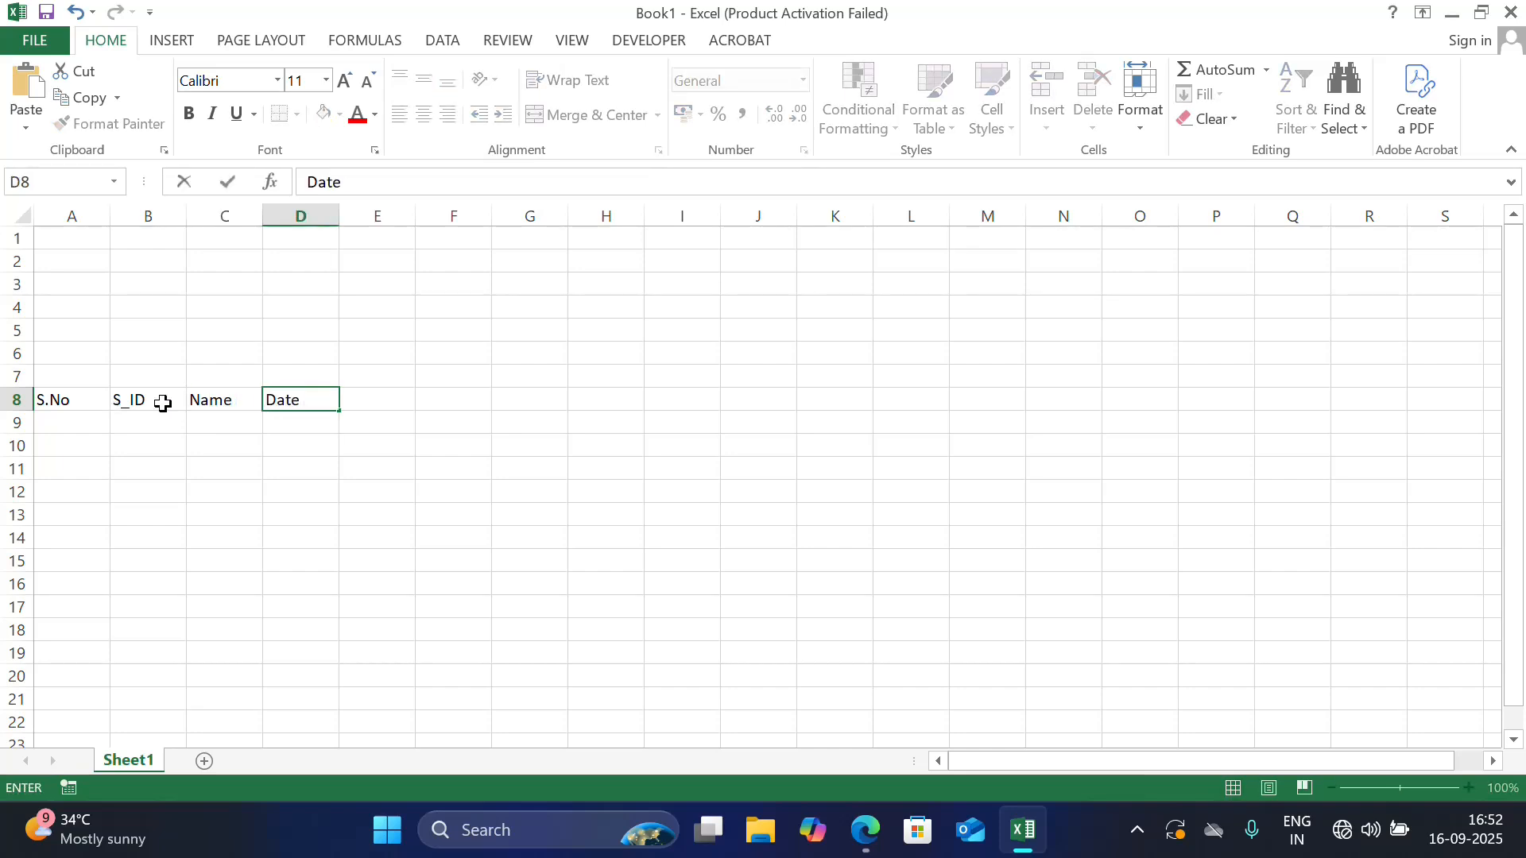
click(376, 405)
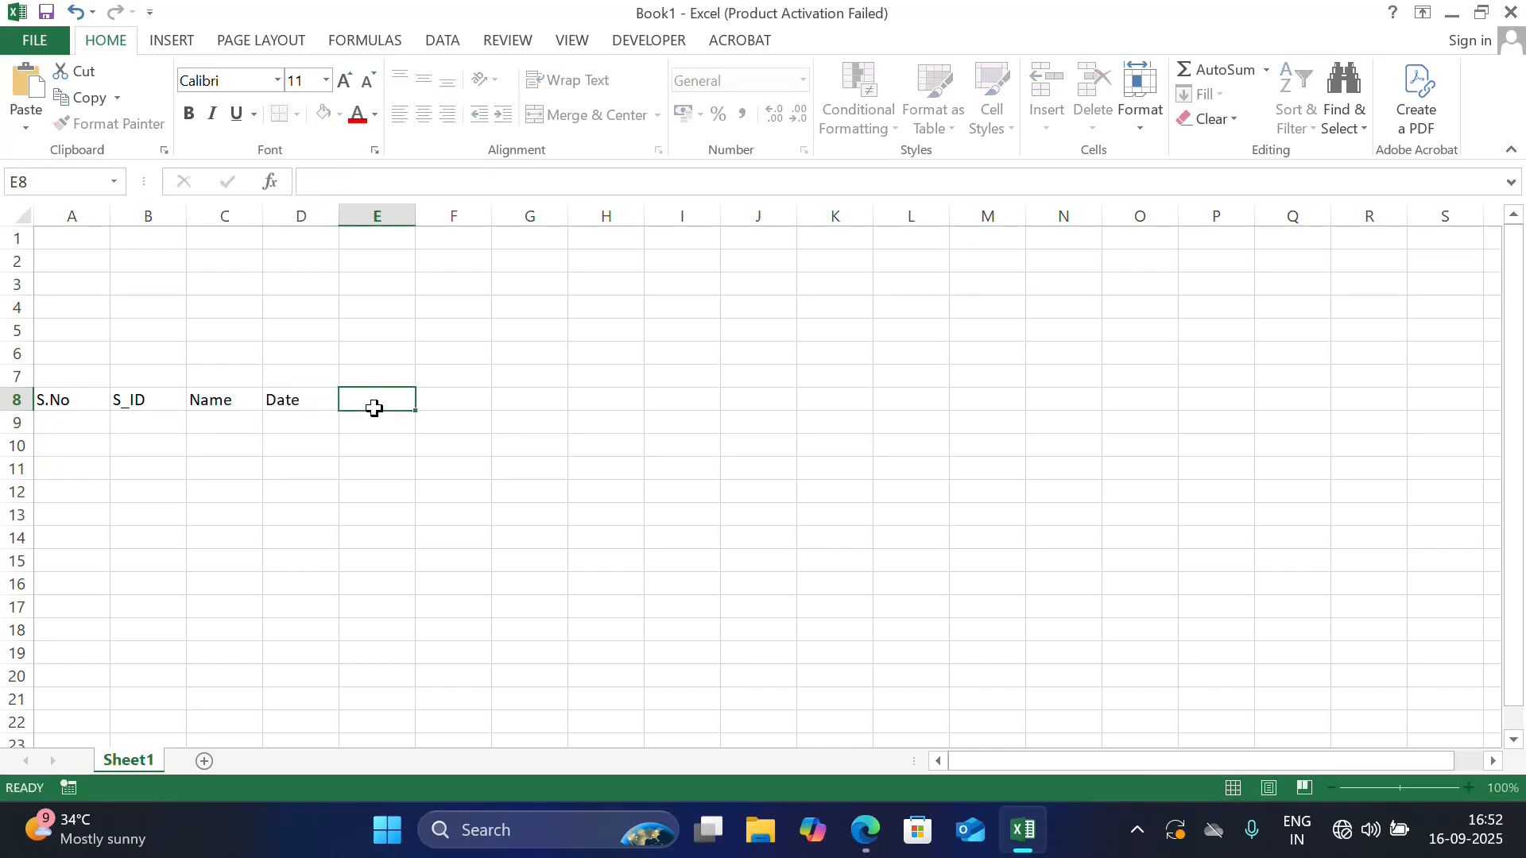
Enter the labels Start_Date, End_Date and Faculty in cells A5 to A7, fitting column A's width to its text
click(80, 334)
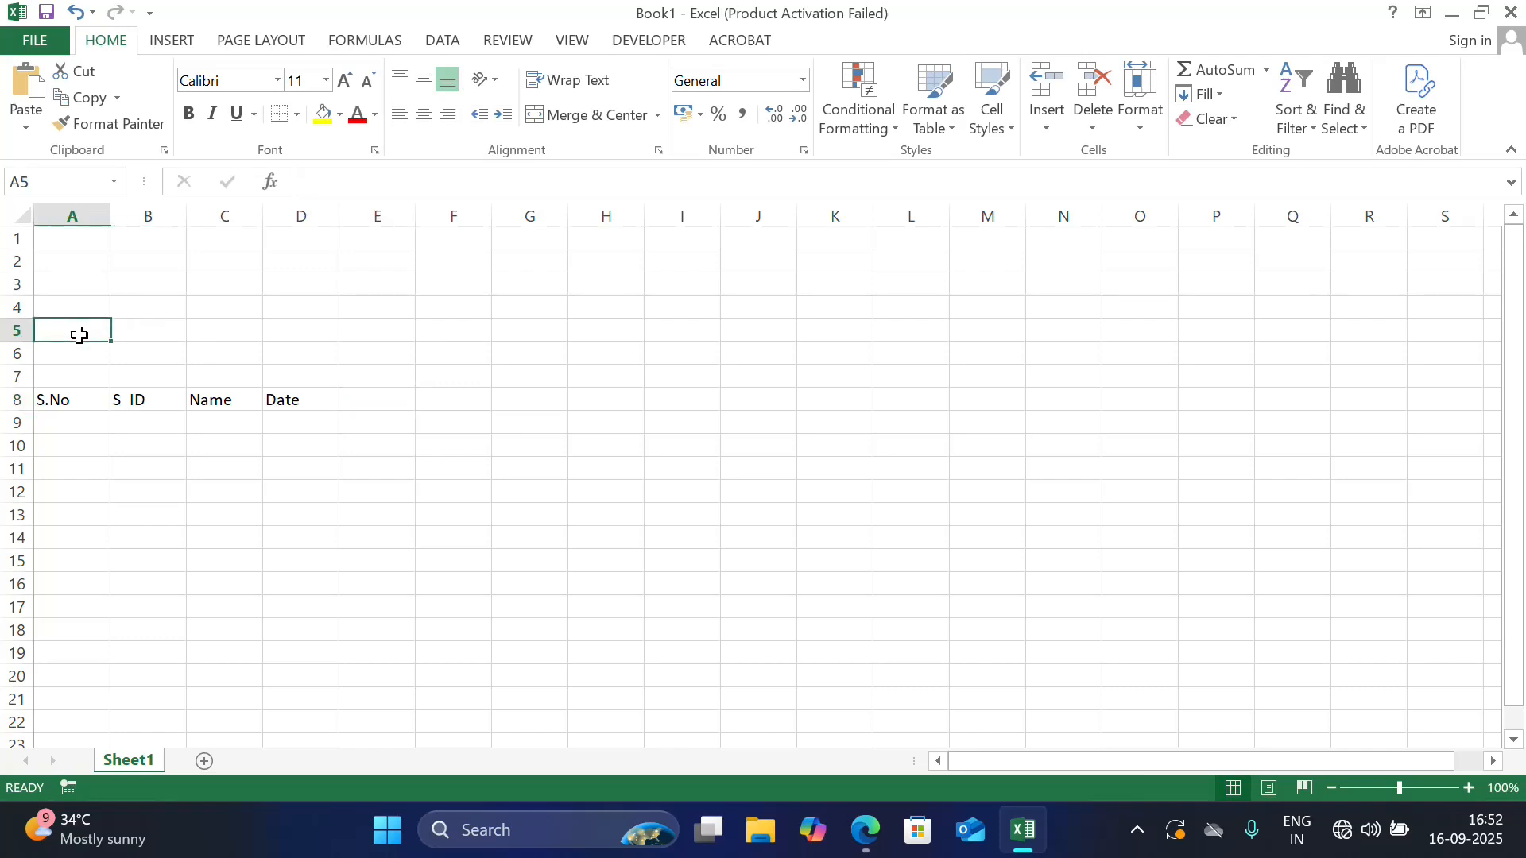
text(Start)
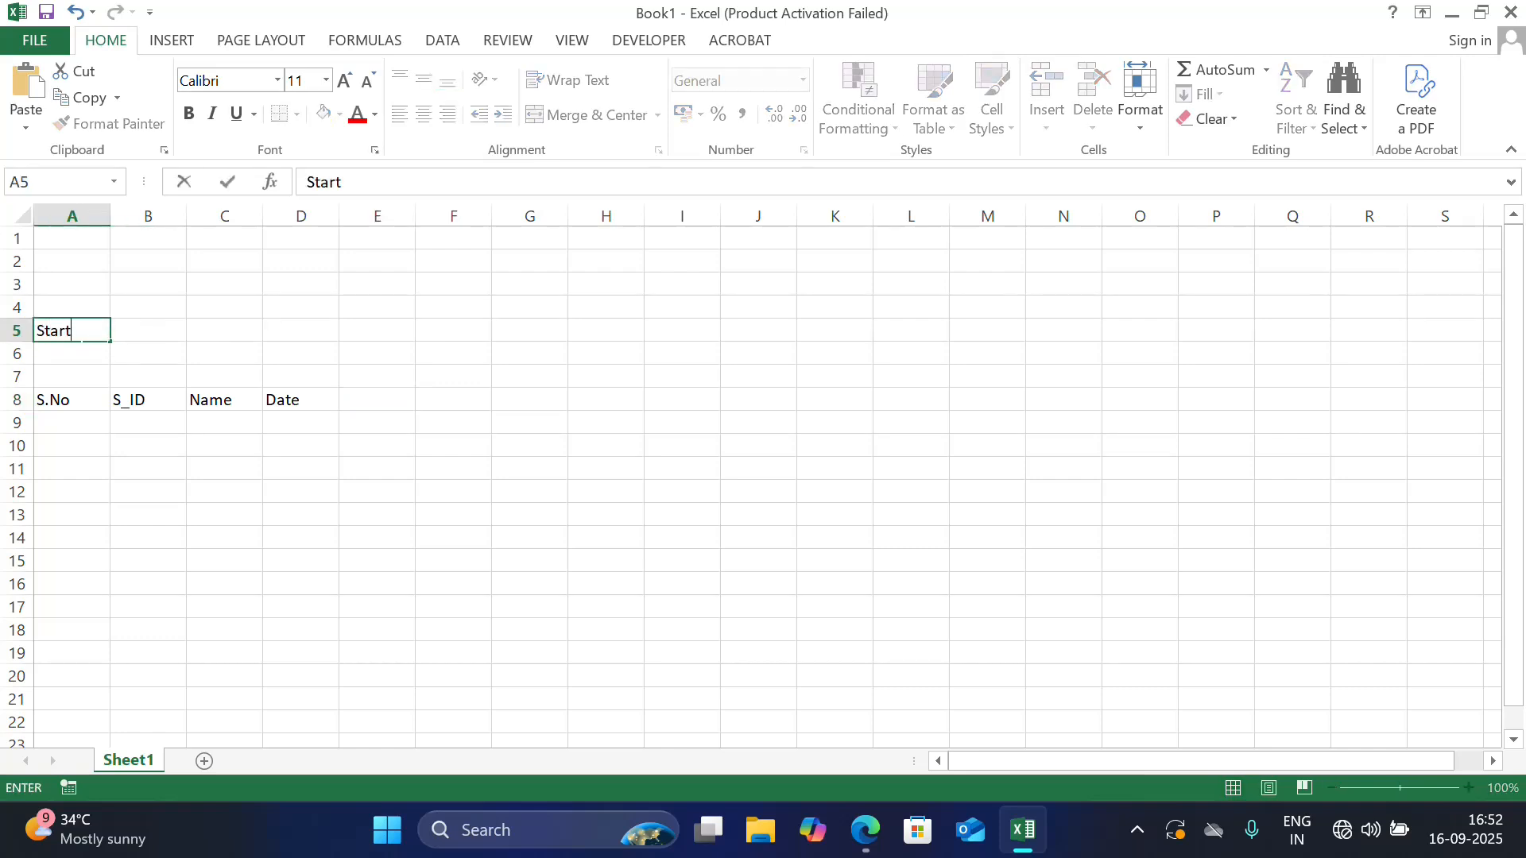
text(_Date)
key(Return)
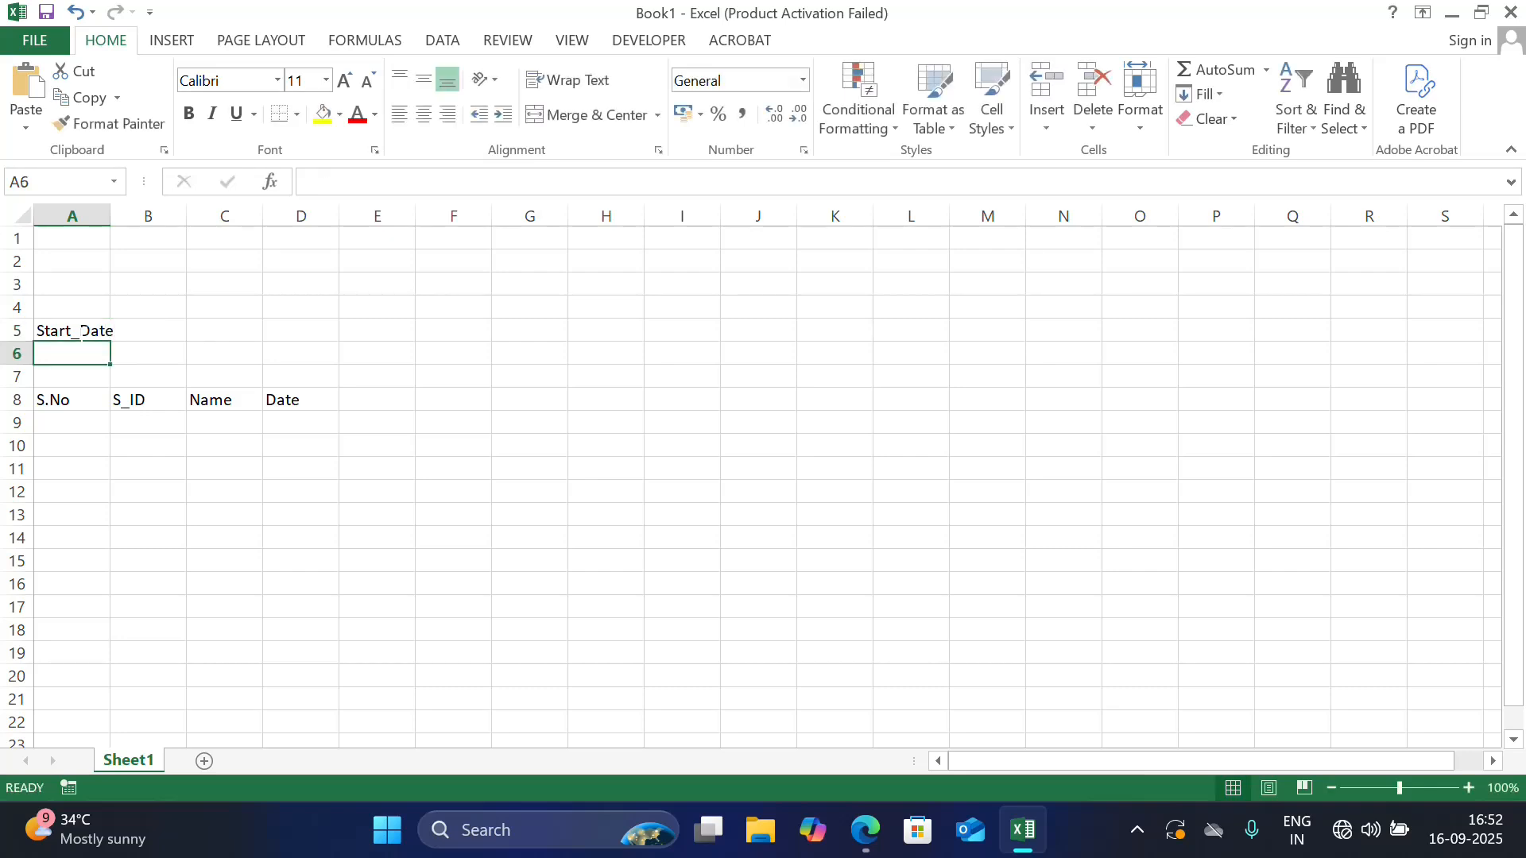
double_click(110, 216)
text(E)
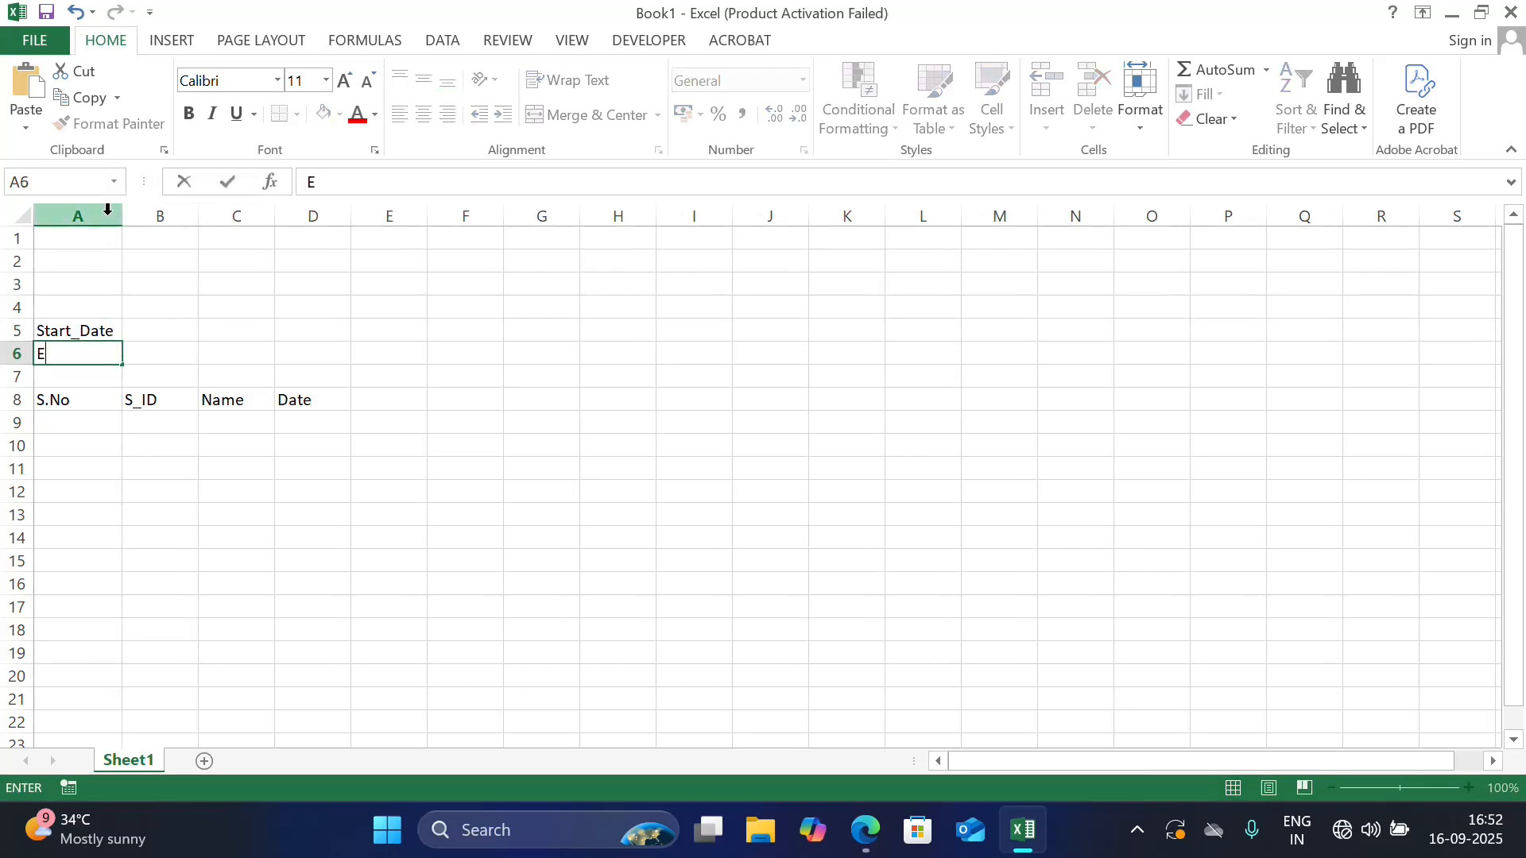
text(nd_Date)
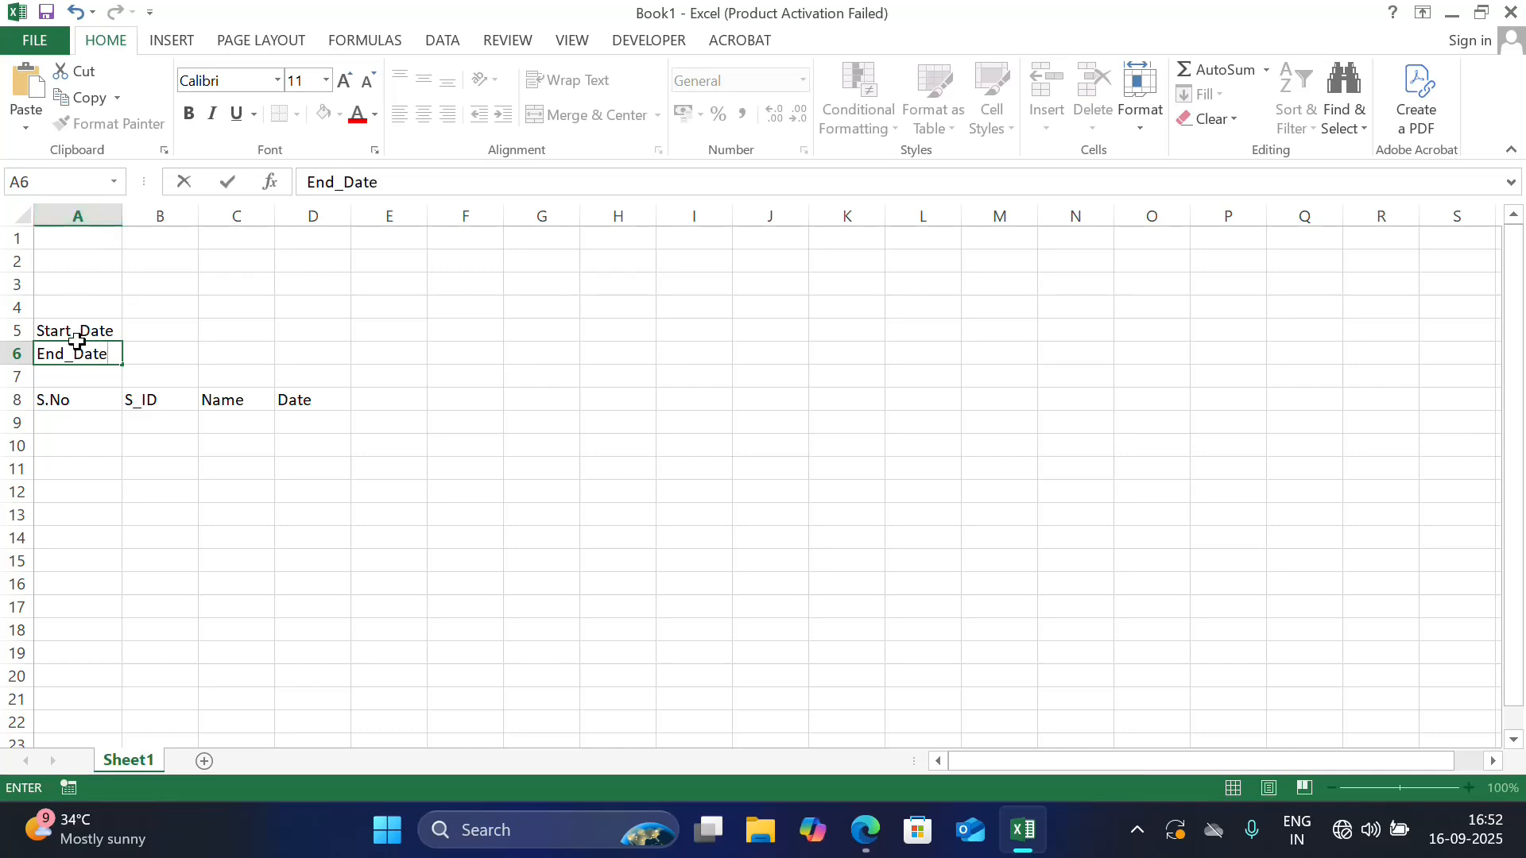
click(83, 376)
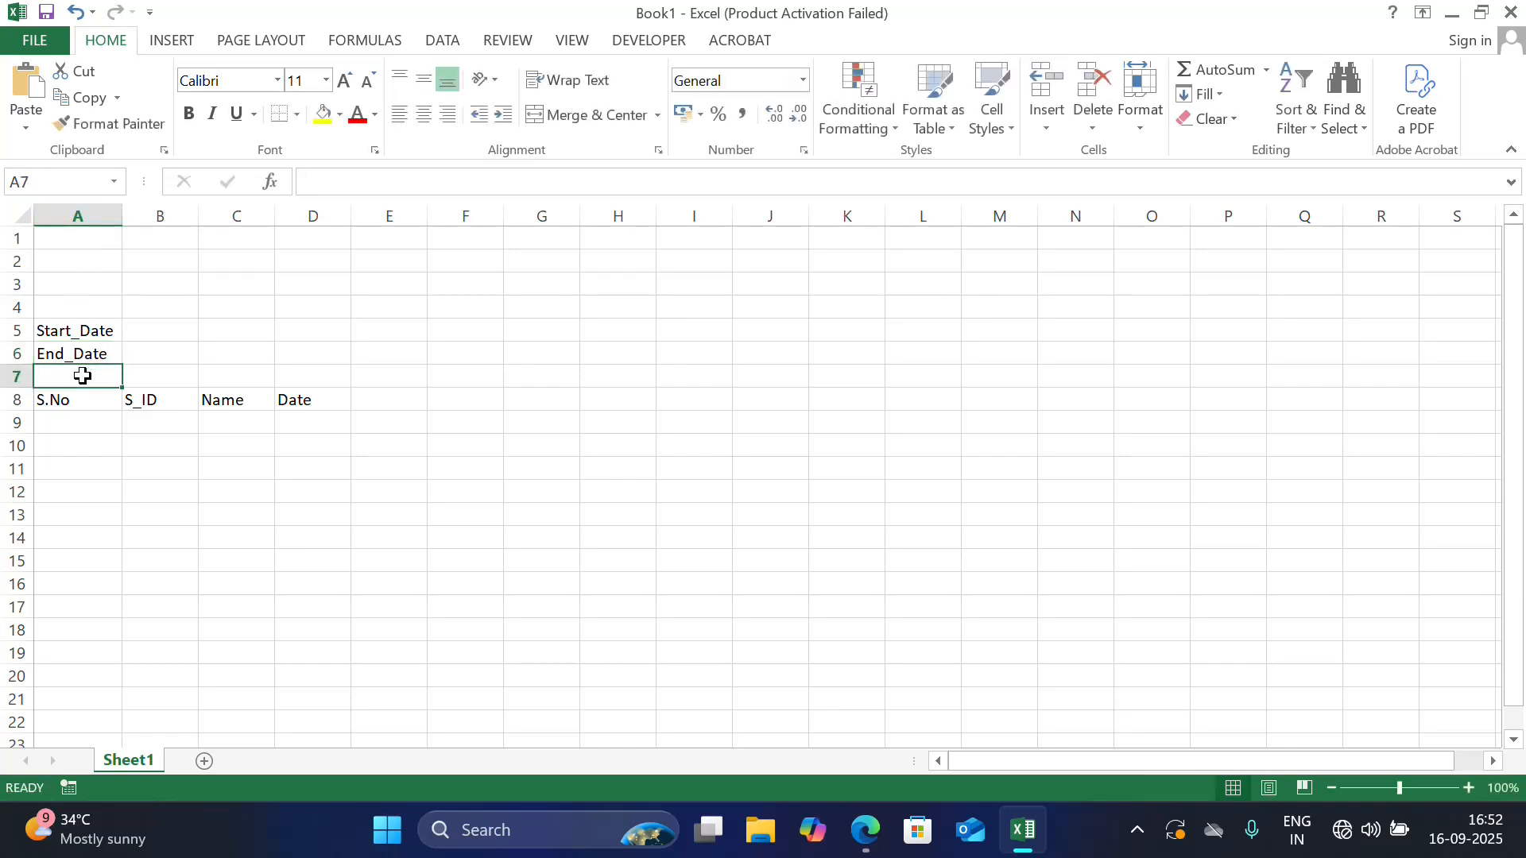
text(Facul)
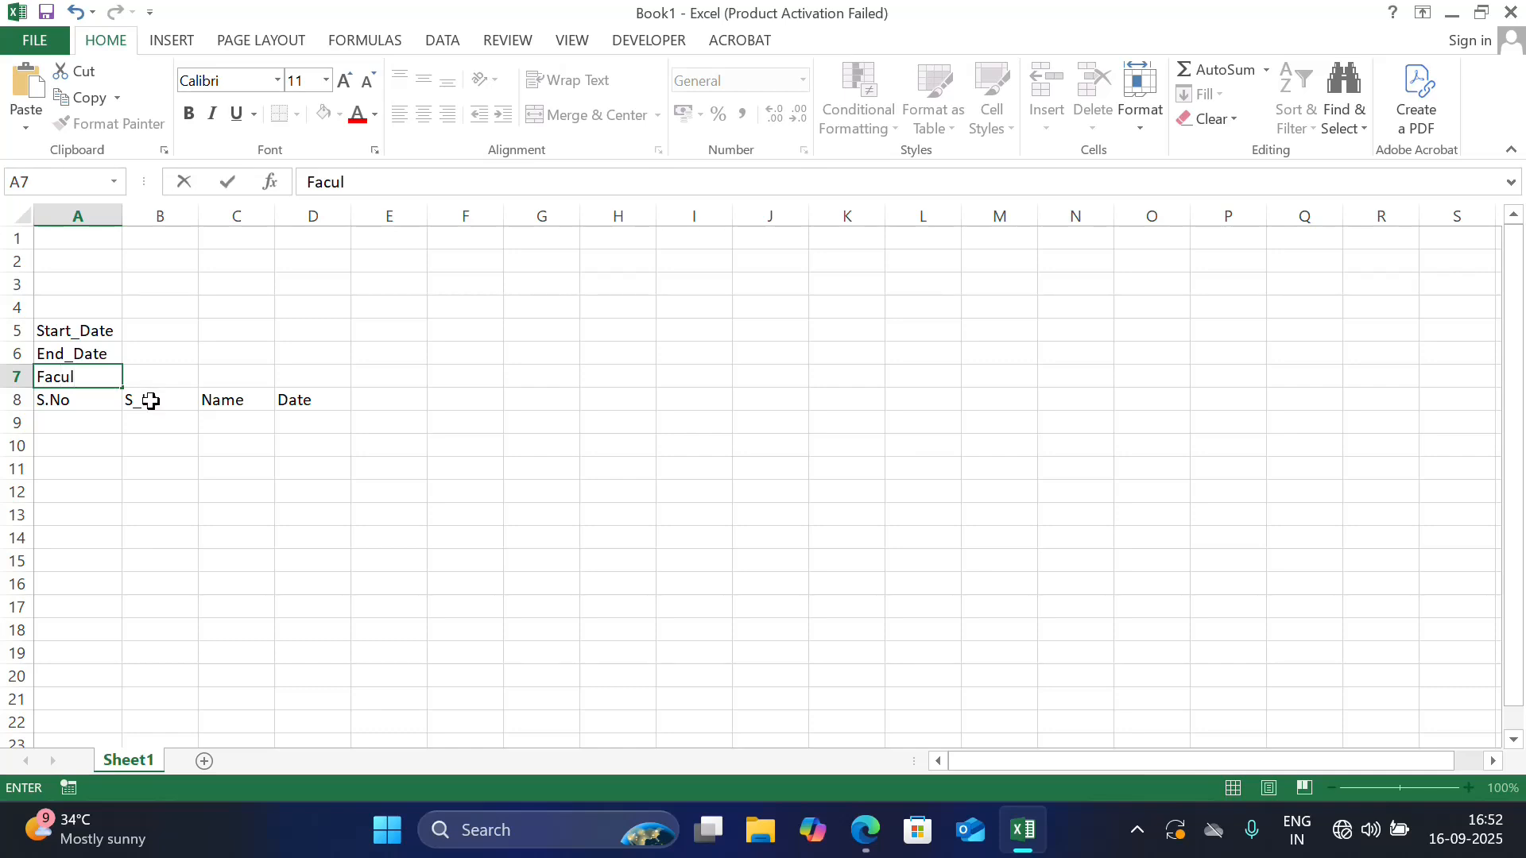
text(ty)
click(160, 378)
click(183, 331)
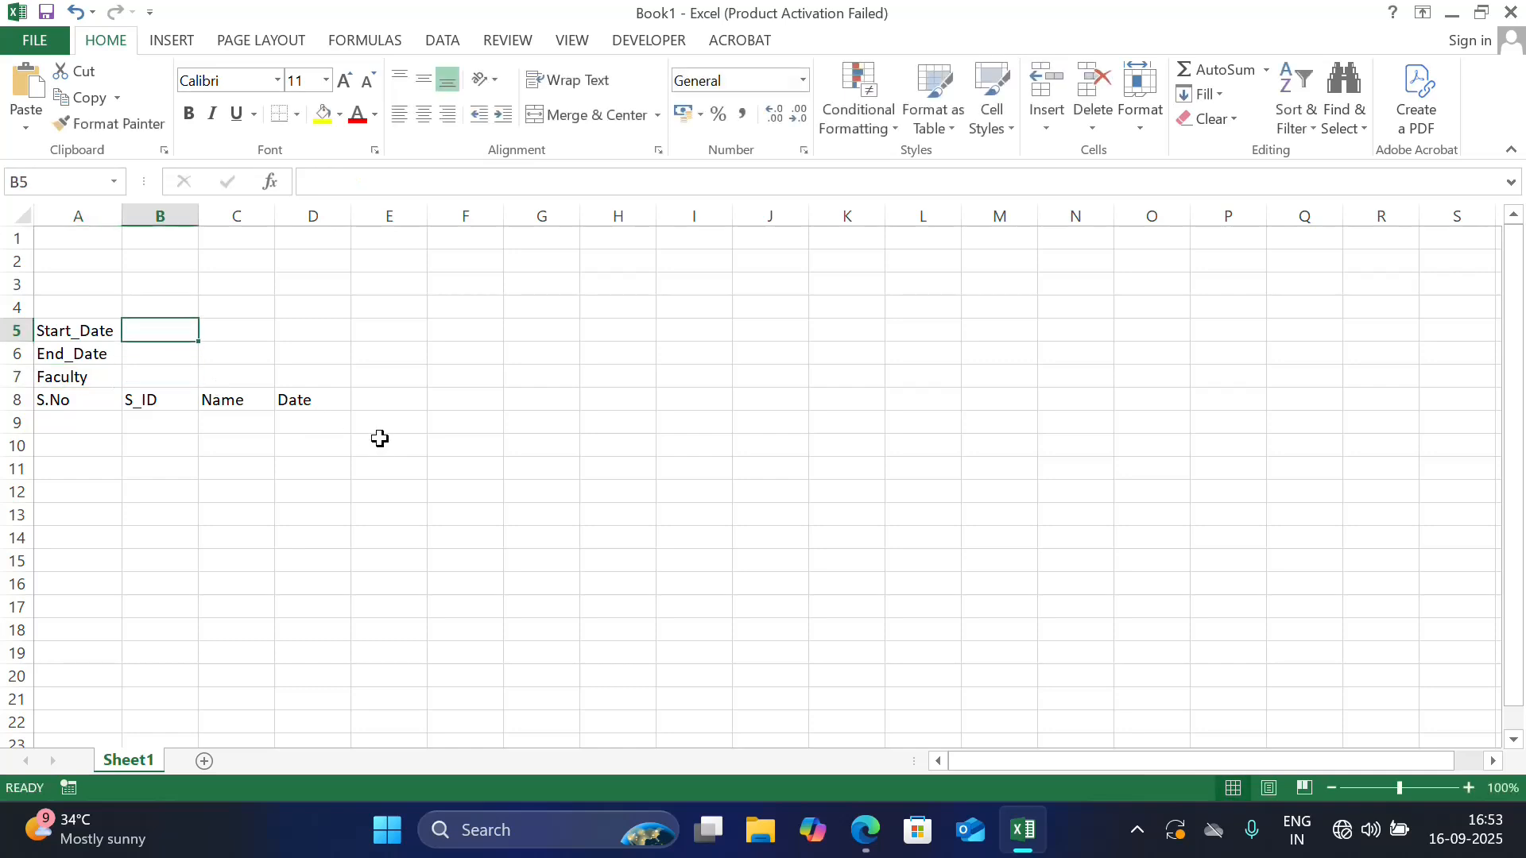
Enter the date 1-Jan-2025 in cell E8 and fill the daily series across row 8 through 14-Jan-25 in R8
click(362, 402)
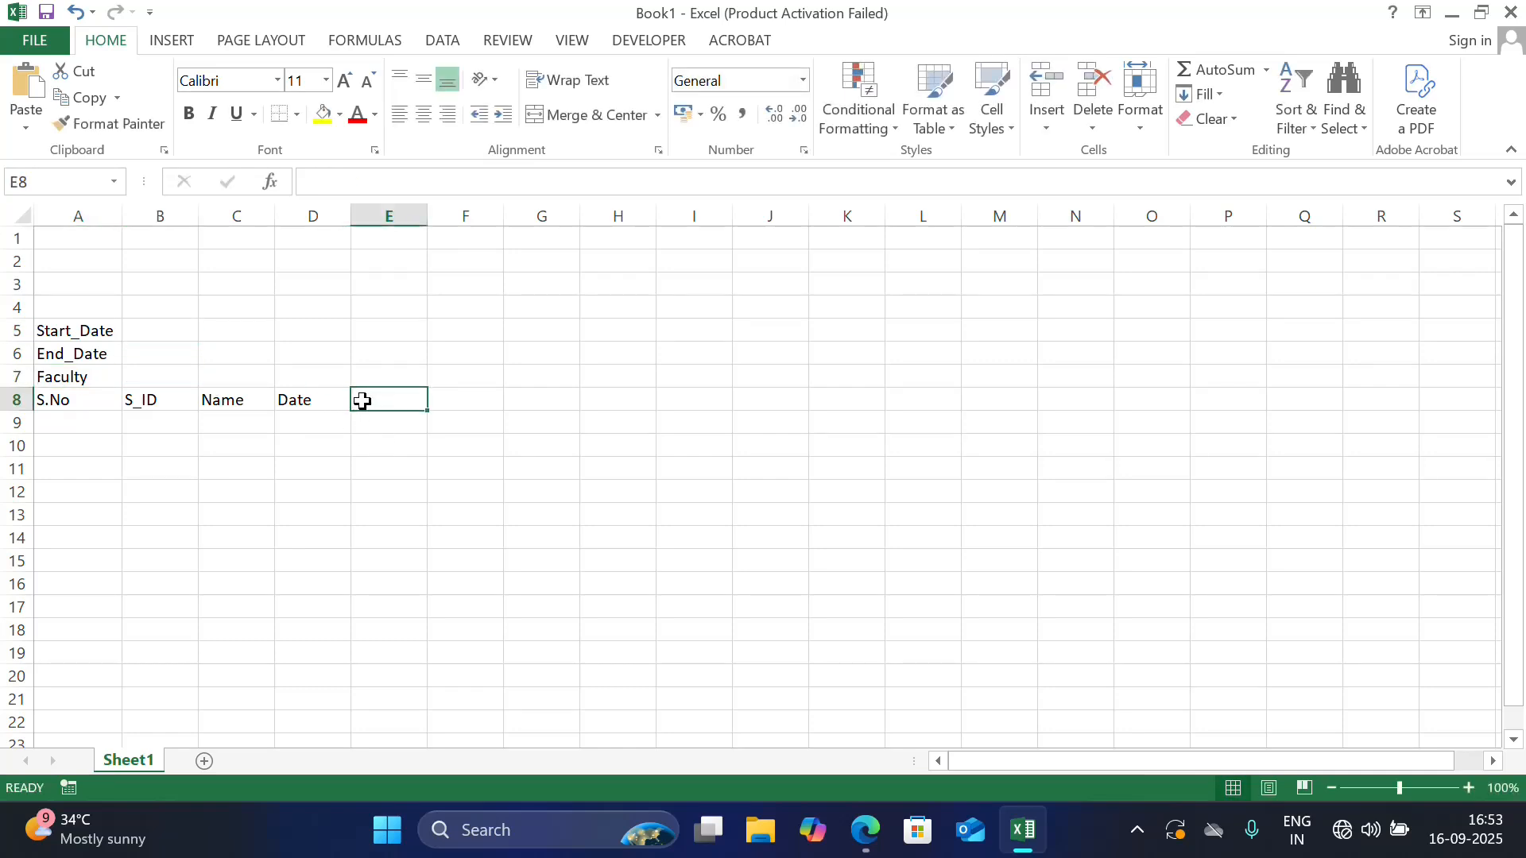
text(1-Jan)
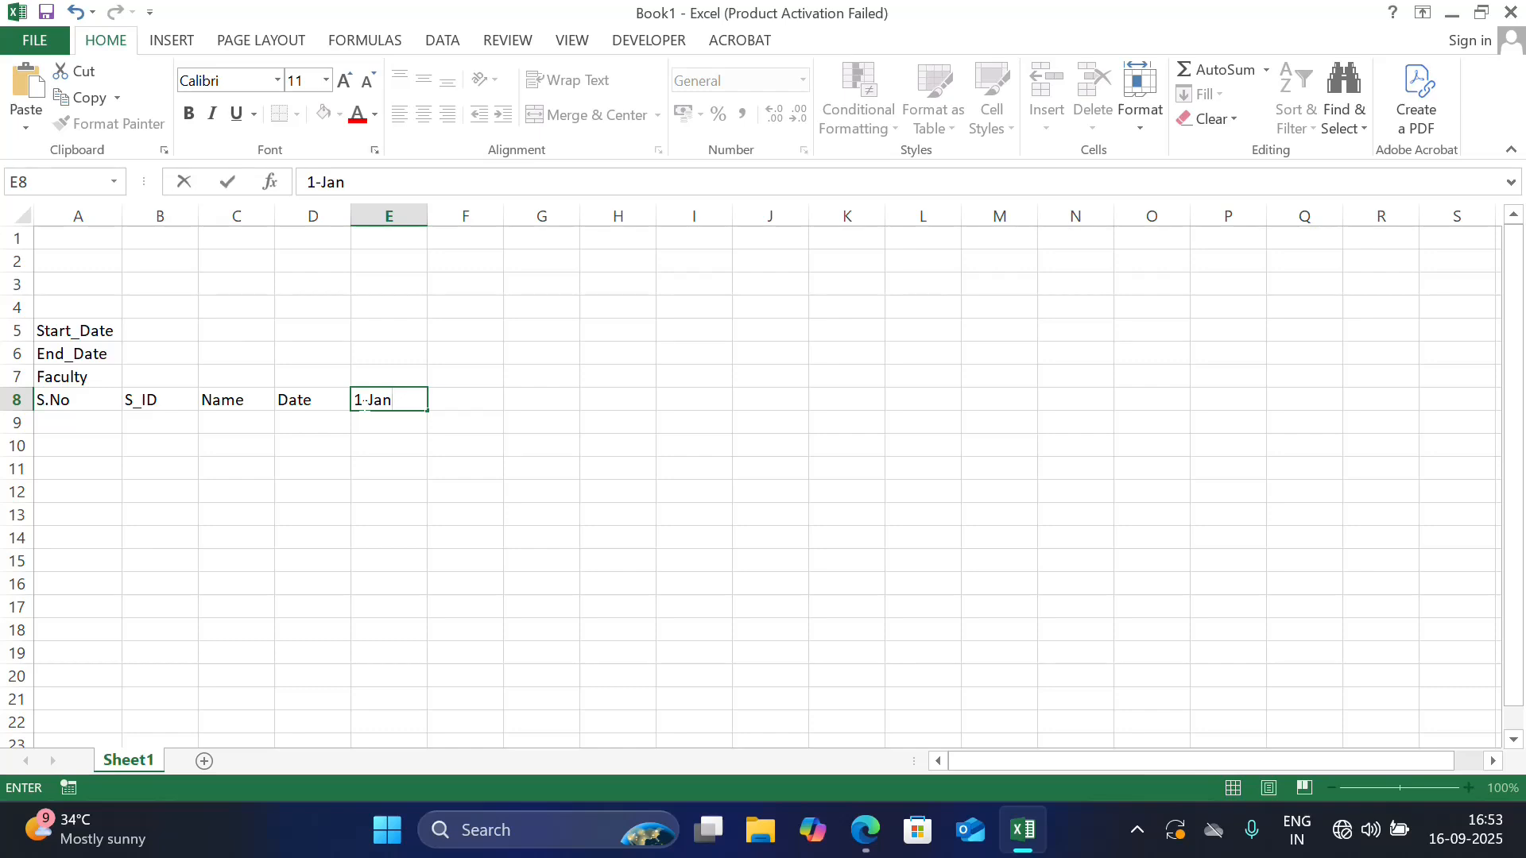
text(-2025)
click(545, 435)
click(406, 400)
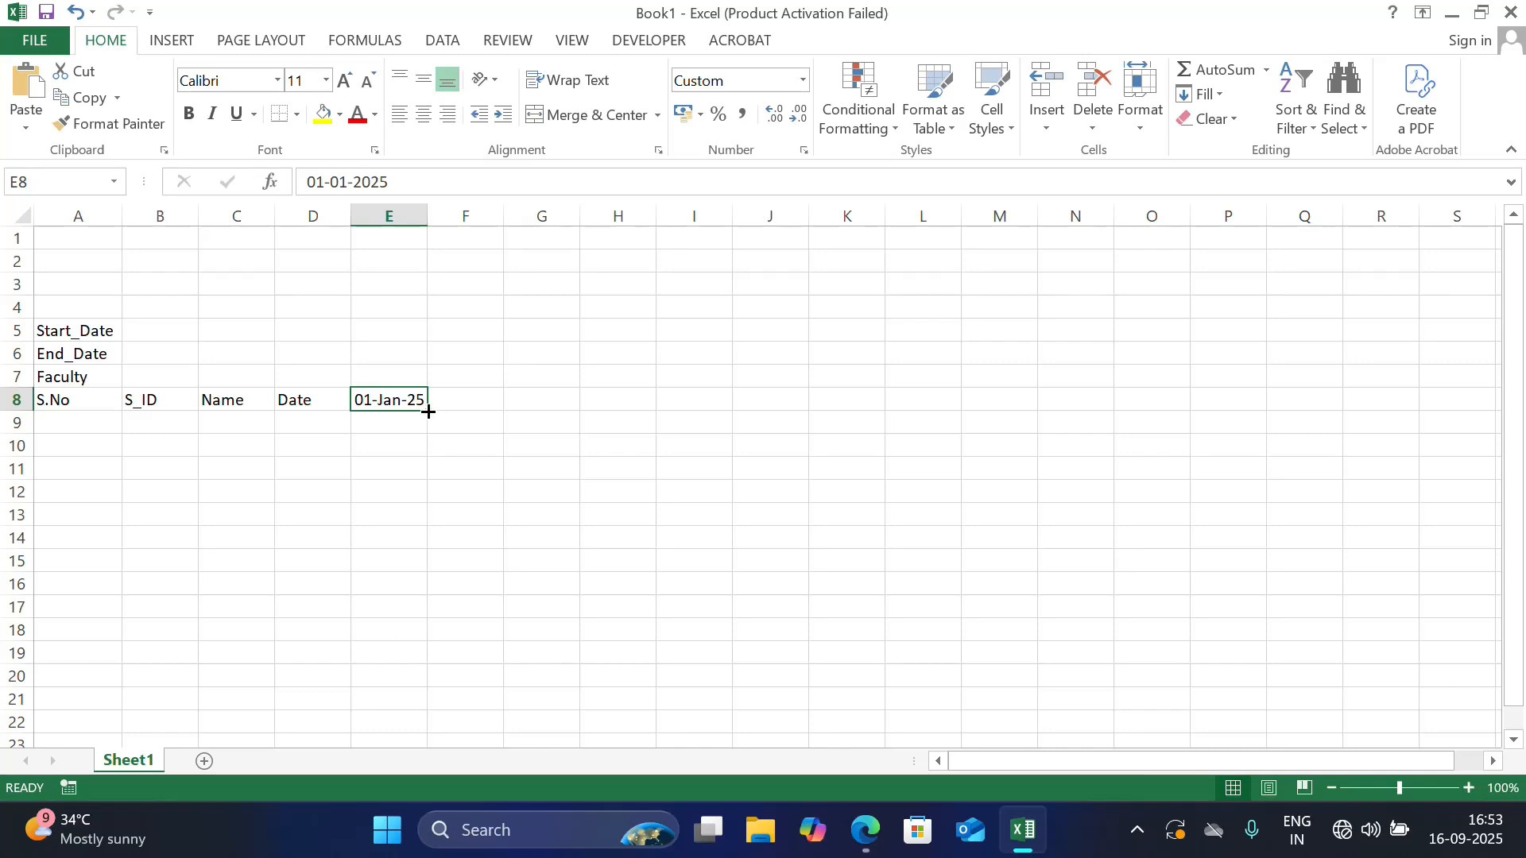
drag(428, 412, 1386, 403)
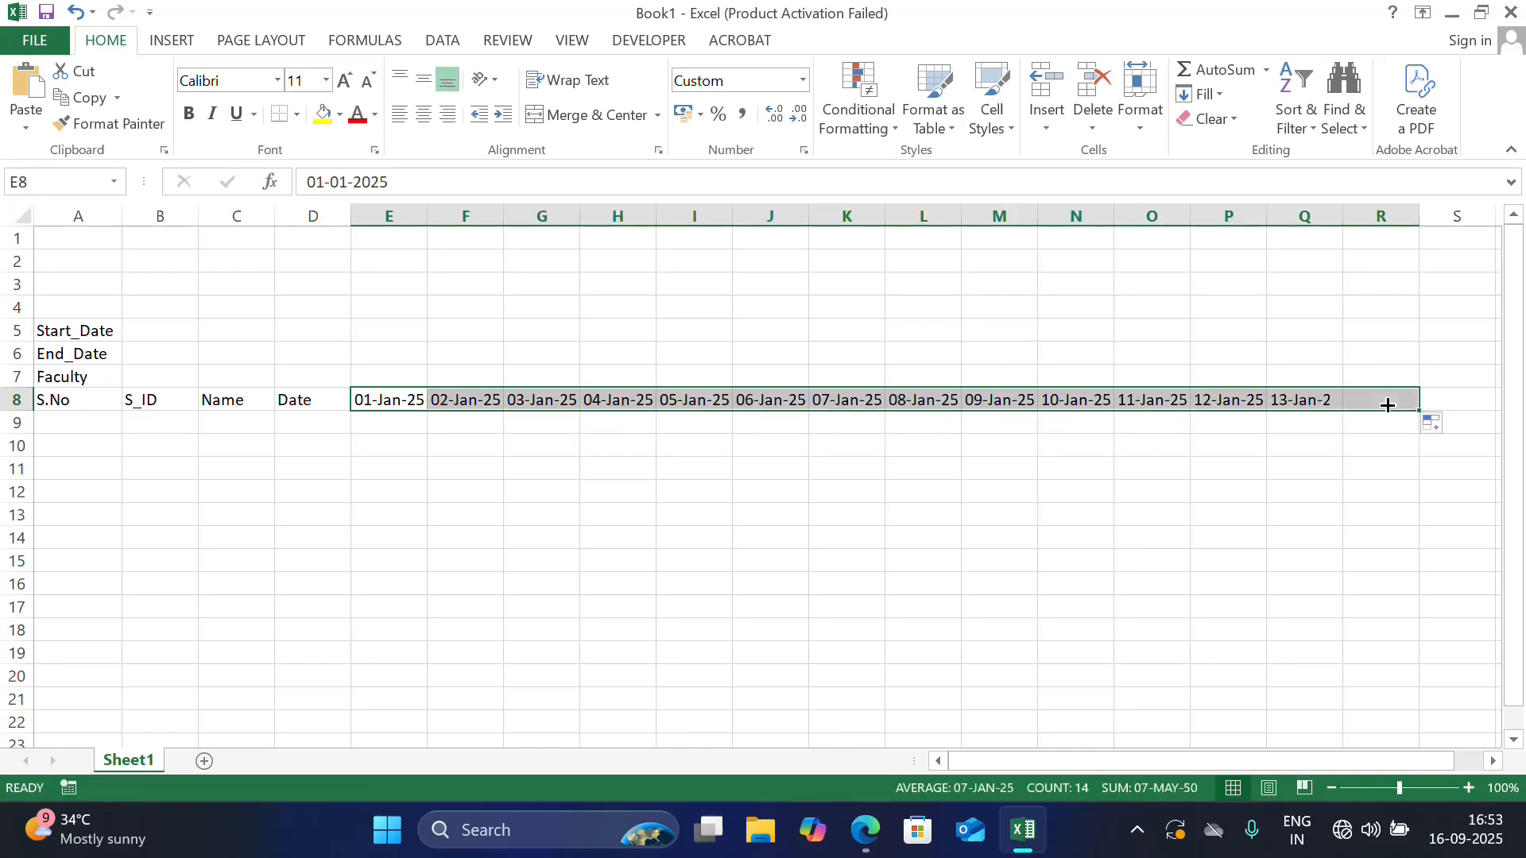
click(1308, 487)
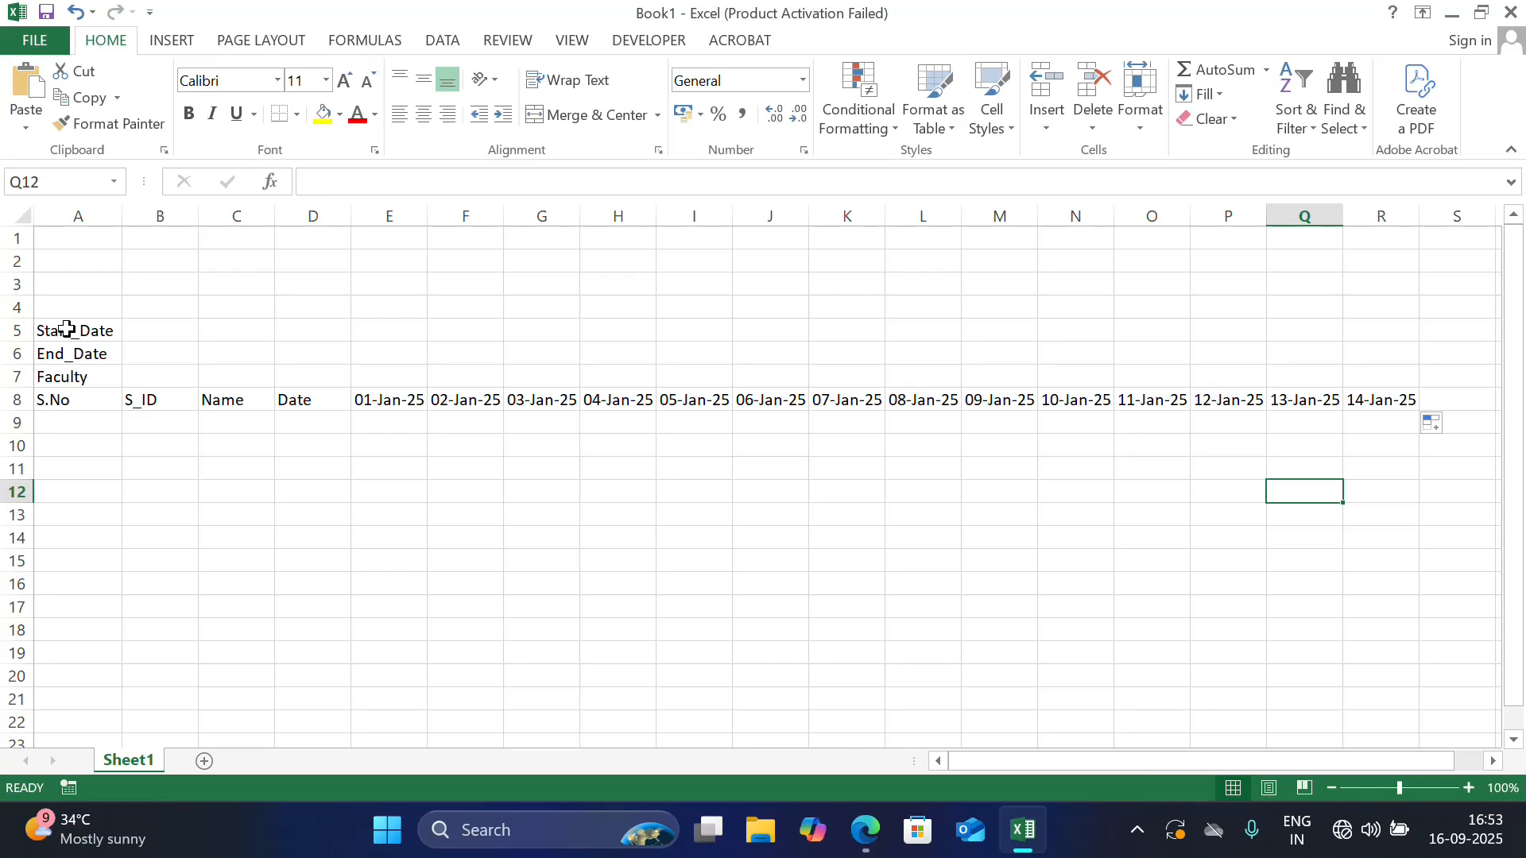
Apply all borders to the range A5:R29
drag(67, 329, 1416, 729)
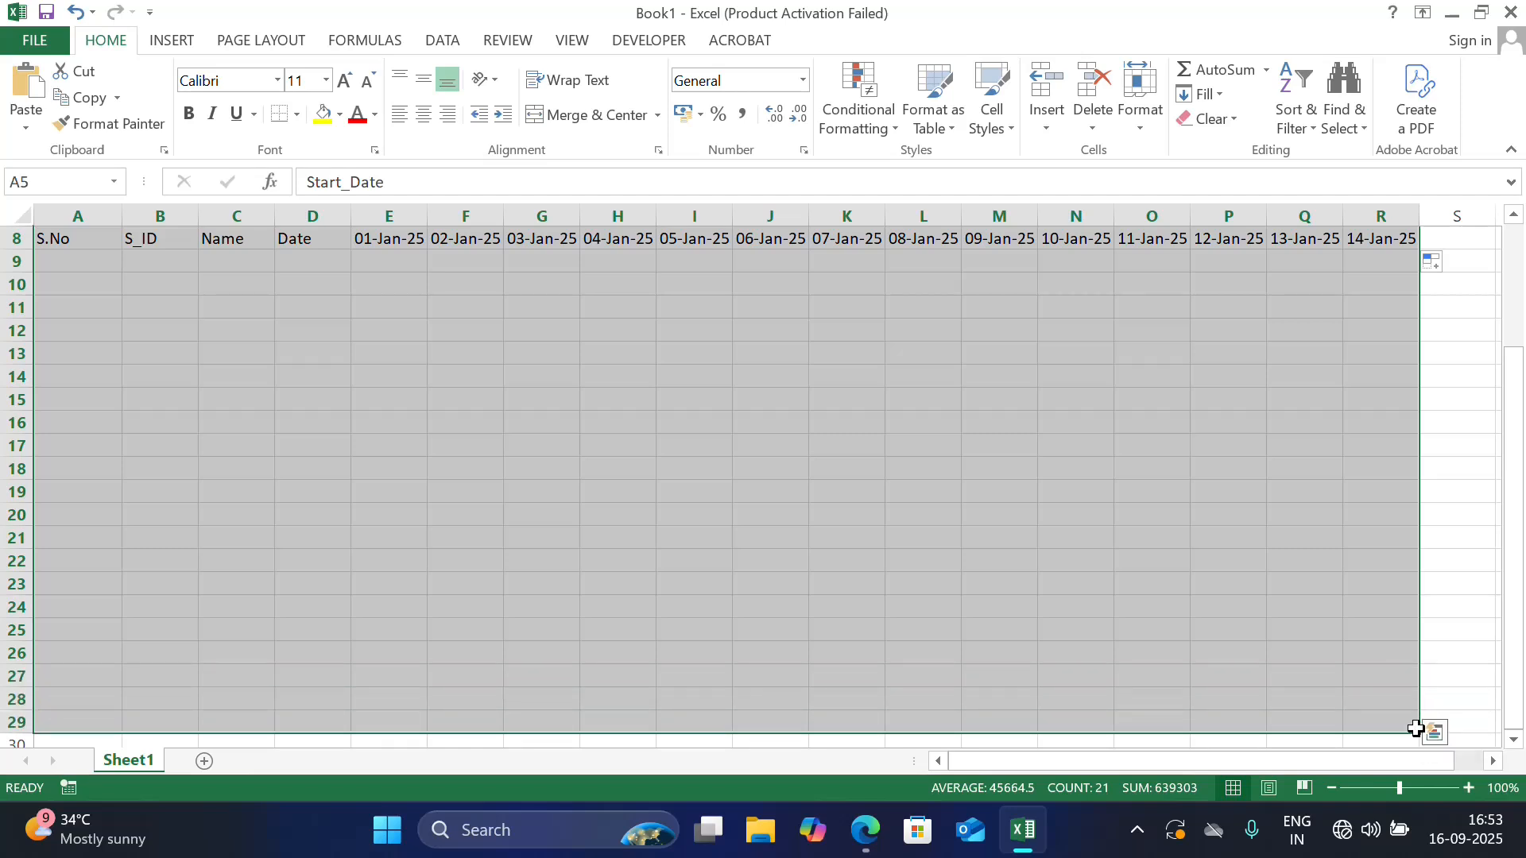
key(alt)
key(h)
key(b)
key(a)
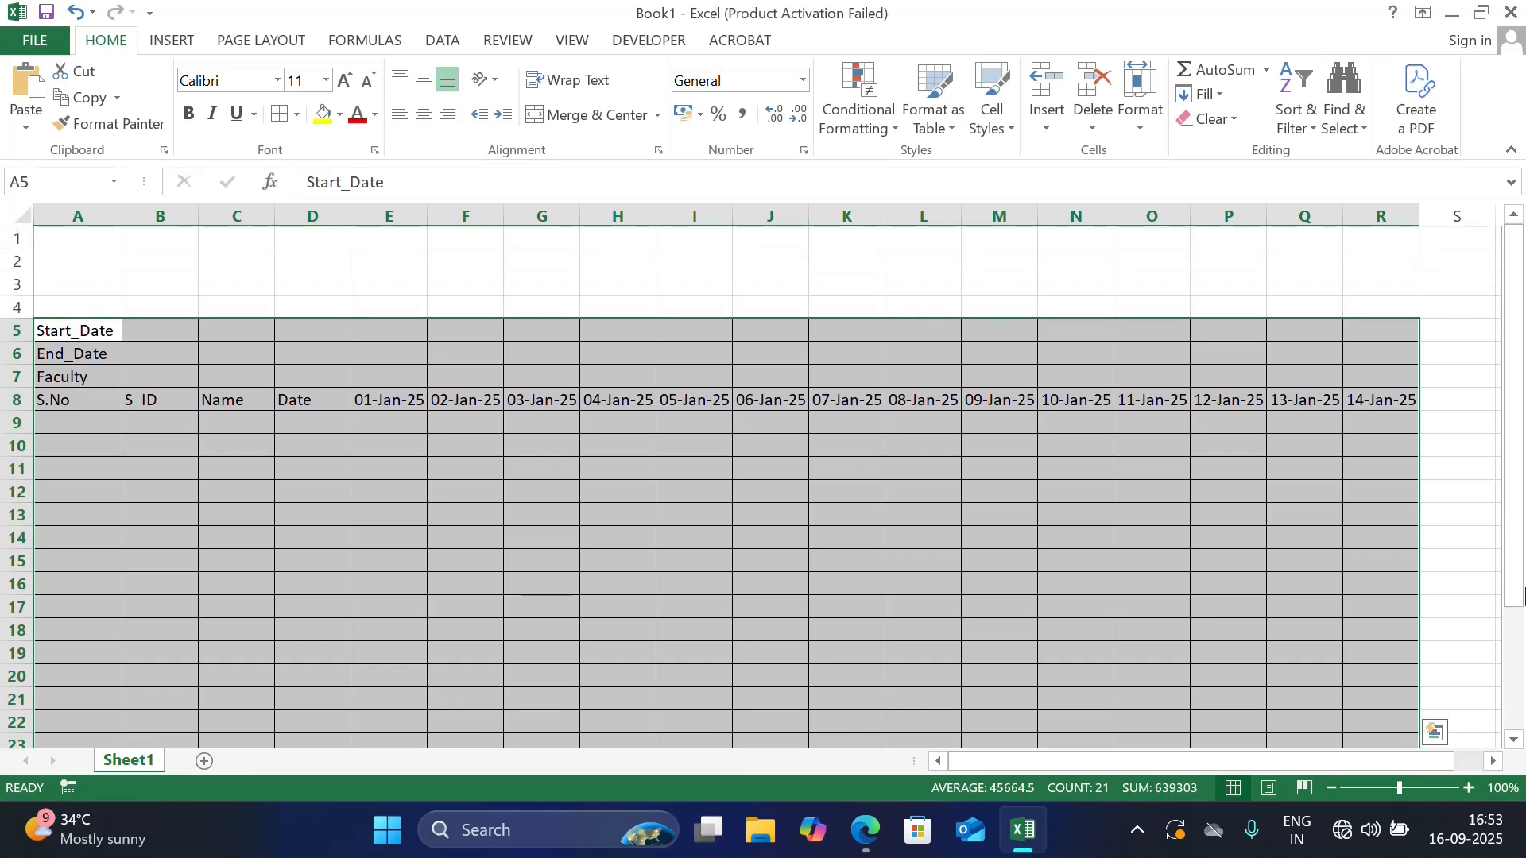
click(835, 362)
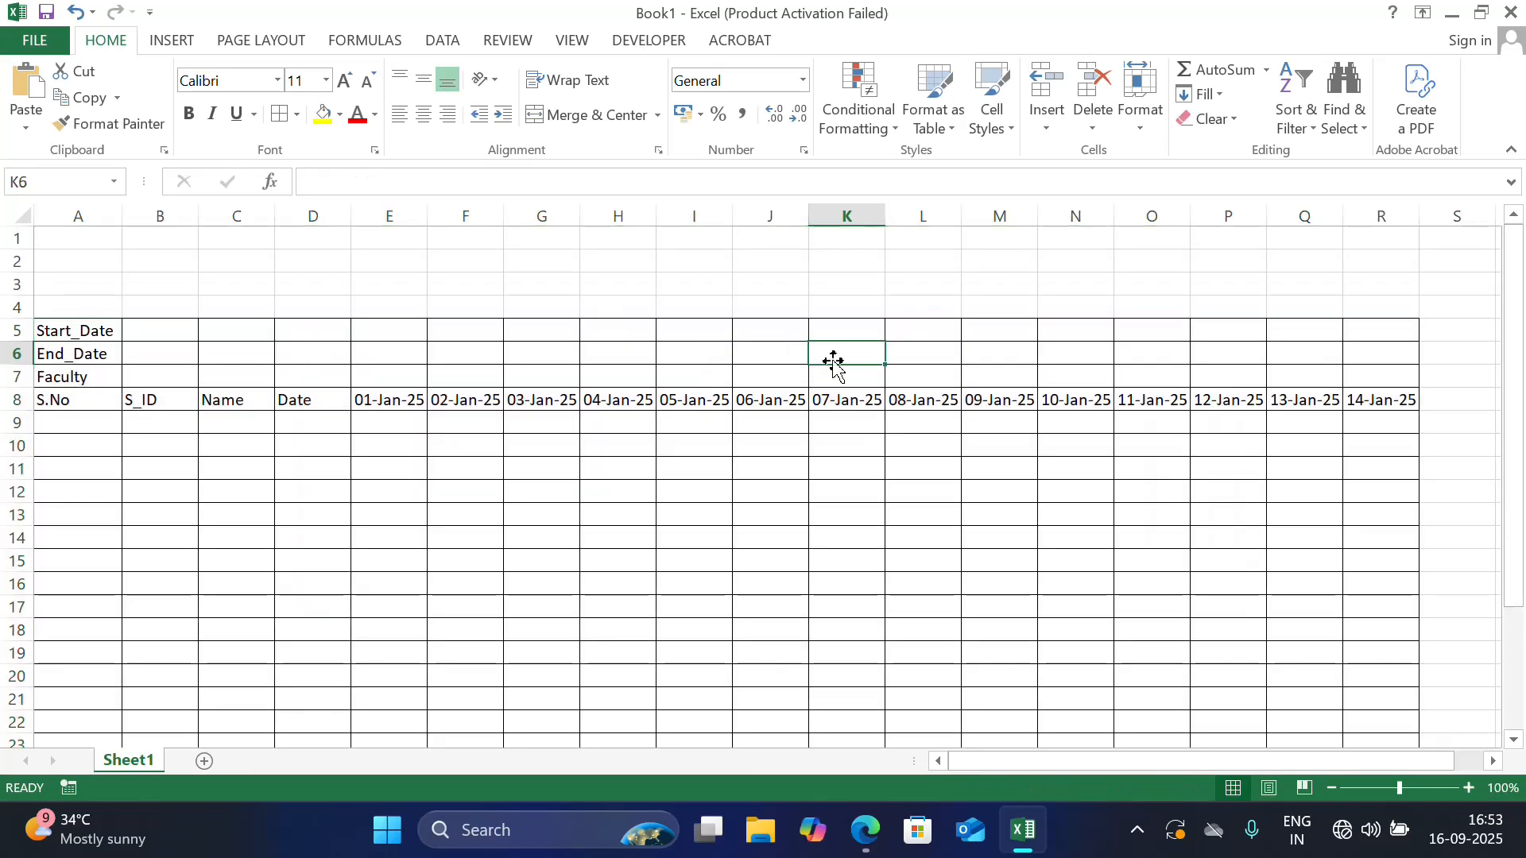
Enter the label Sem in cell Q5 with the value 1 in R5
click(1287, 331)
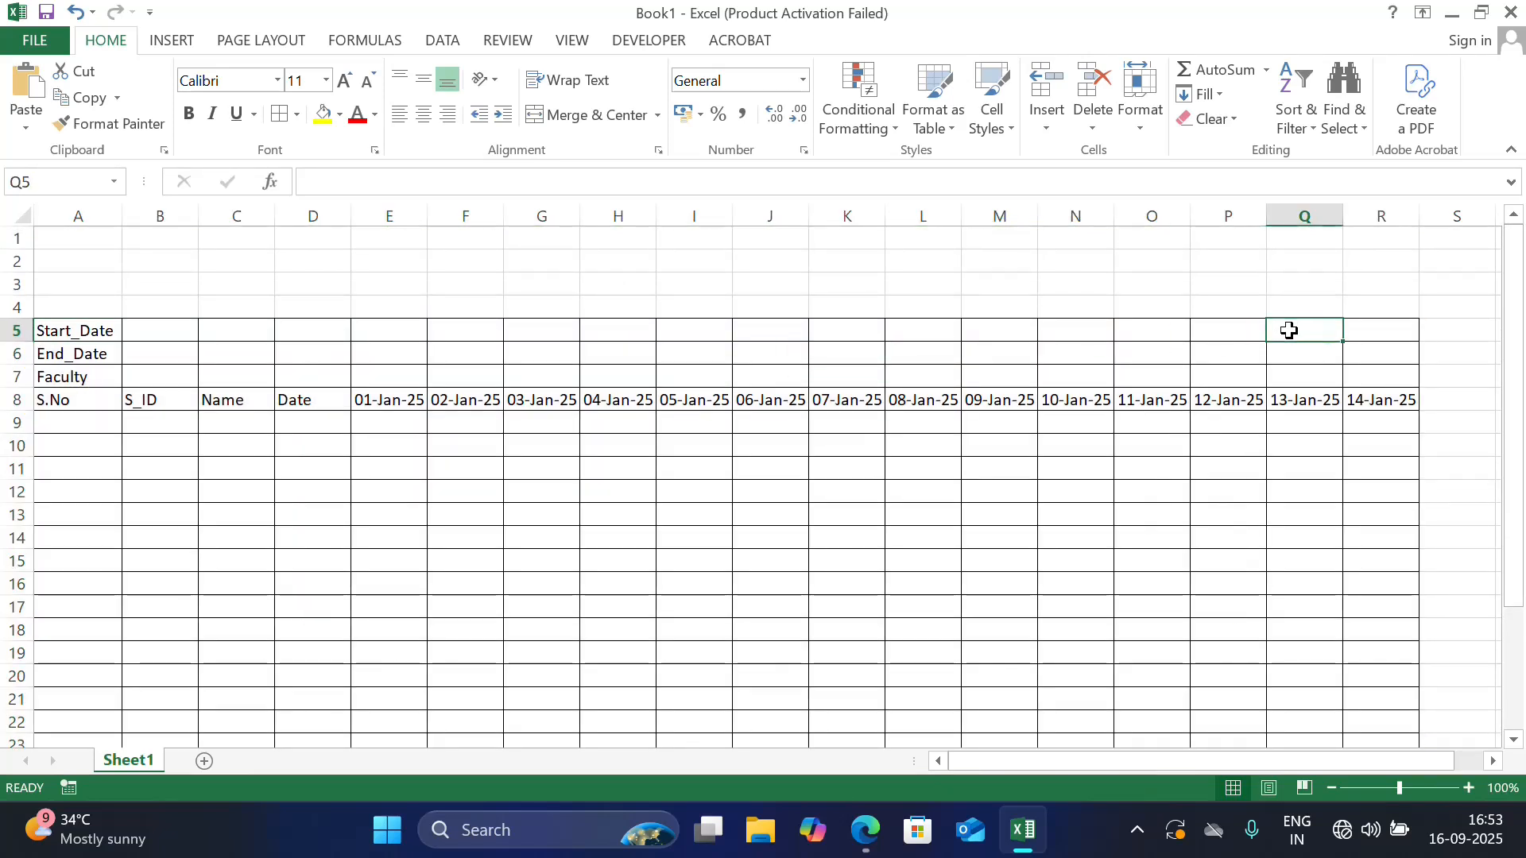
text(Sem)
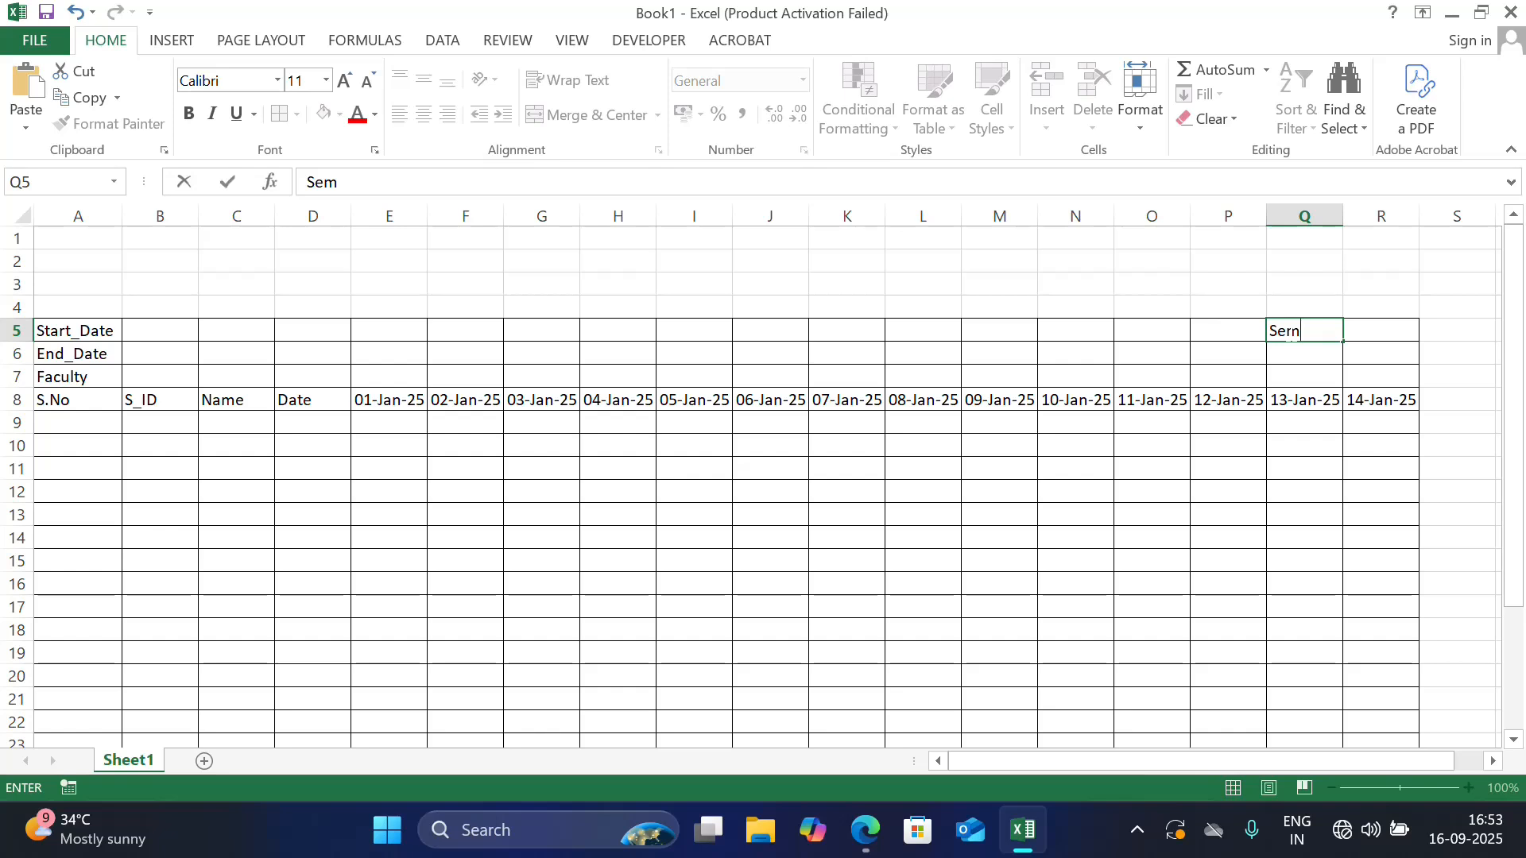
click(1280, 355)
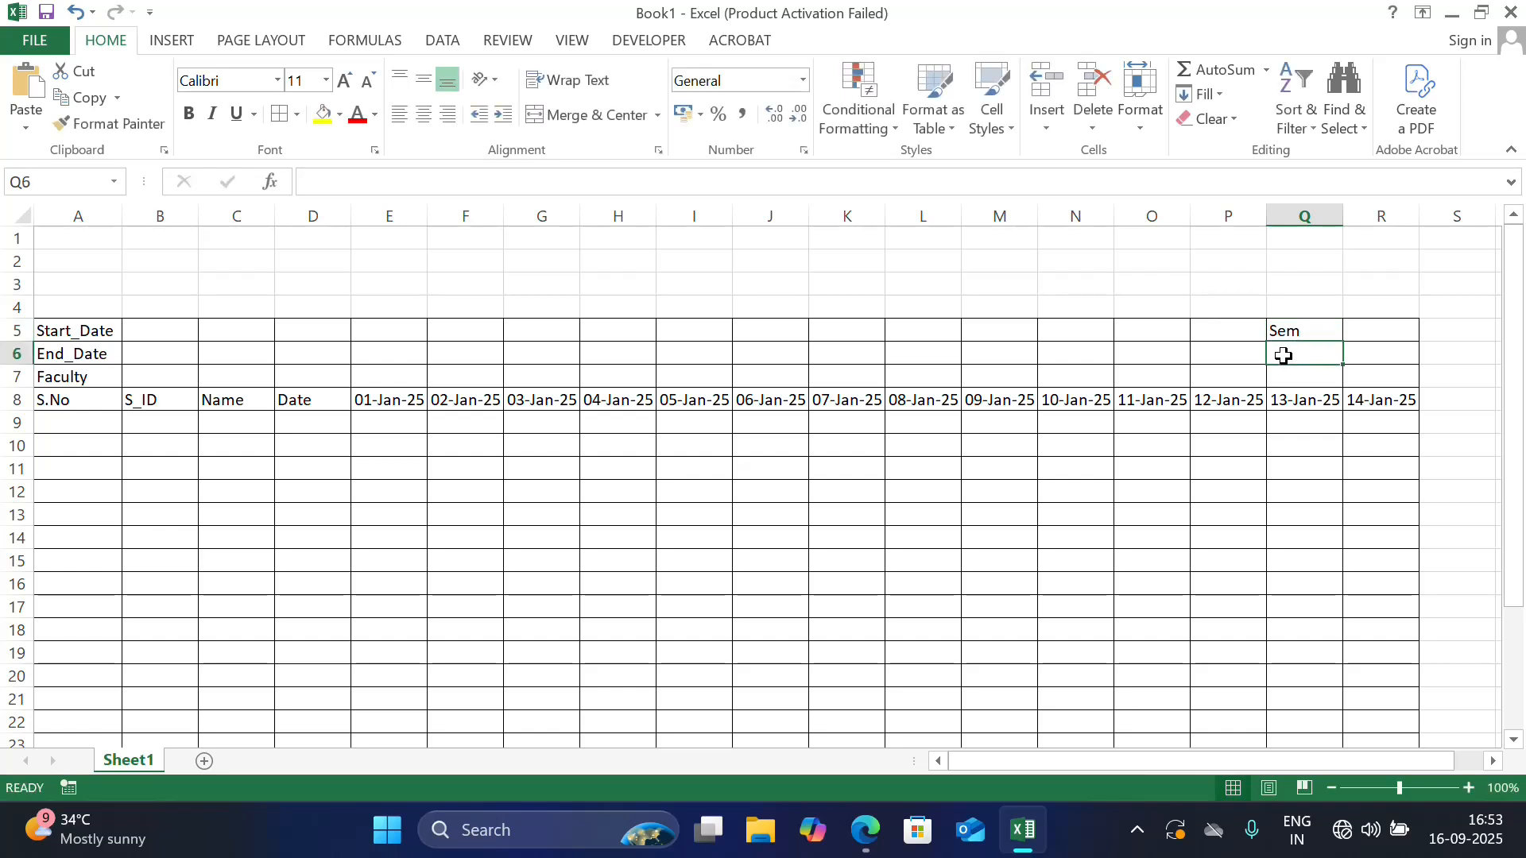
click(1362, 319)
text(1)
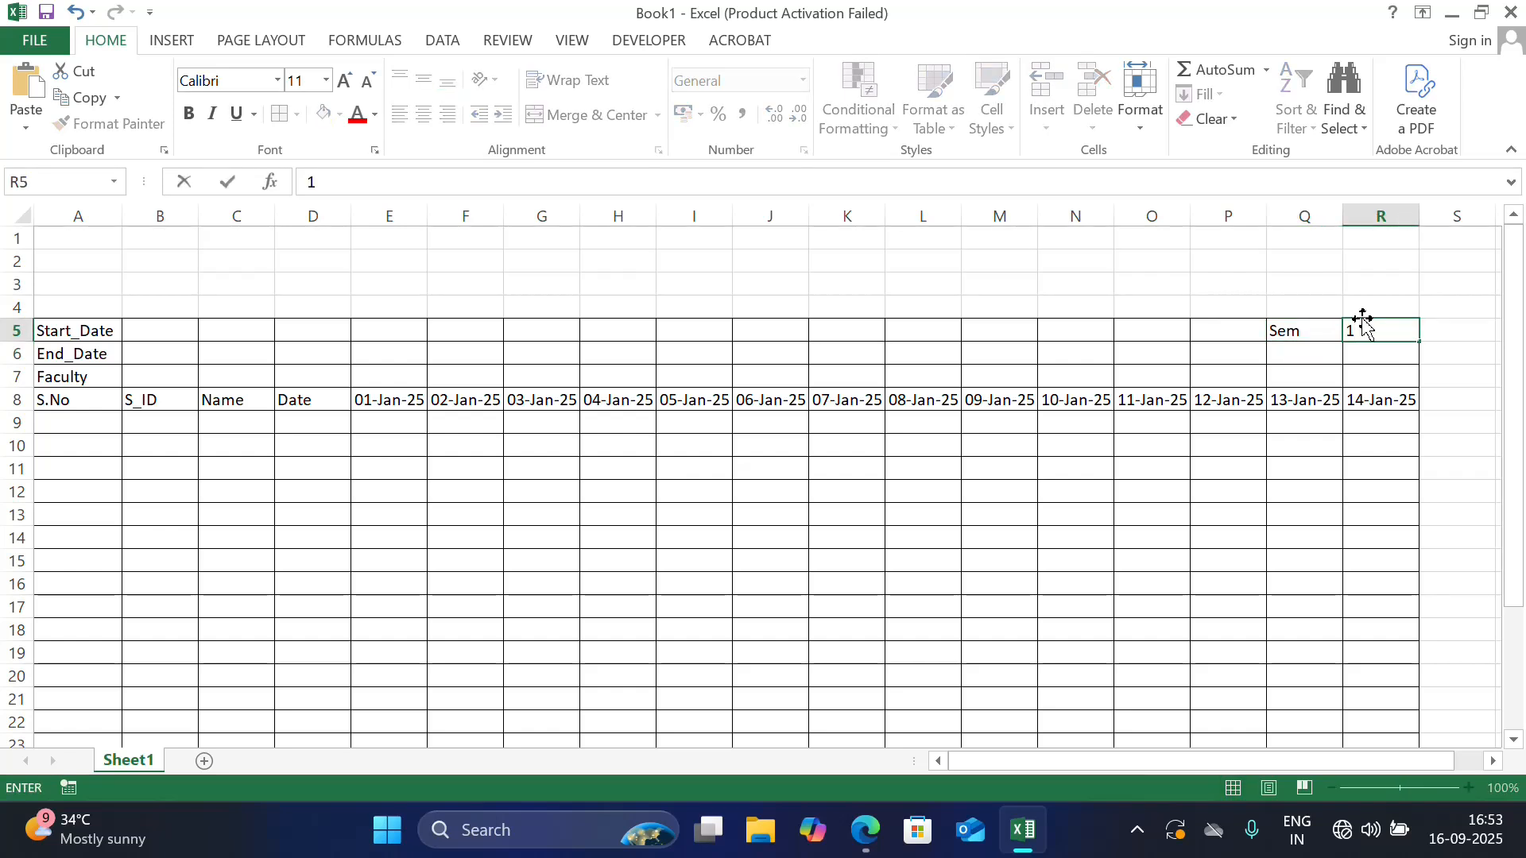
key(Return)
Enter the label Days in cell Q6 with the value Mon-Sat in R6
key(Left)
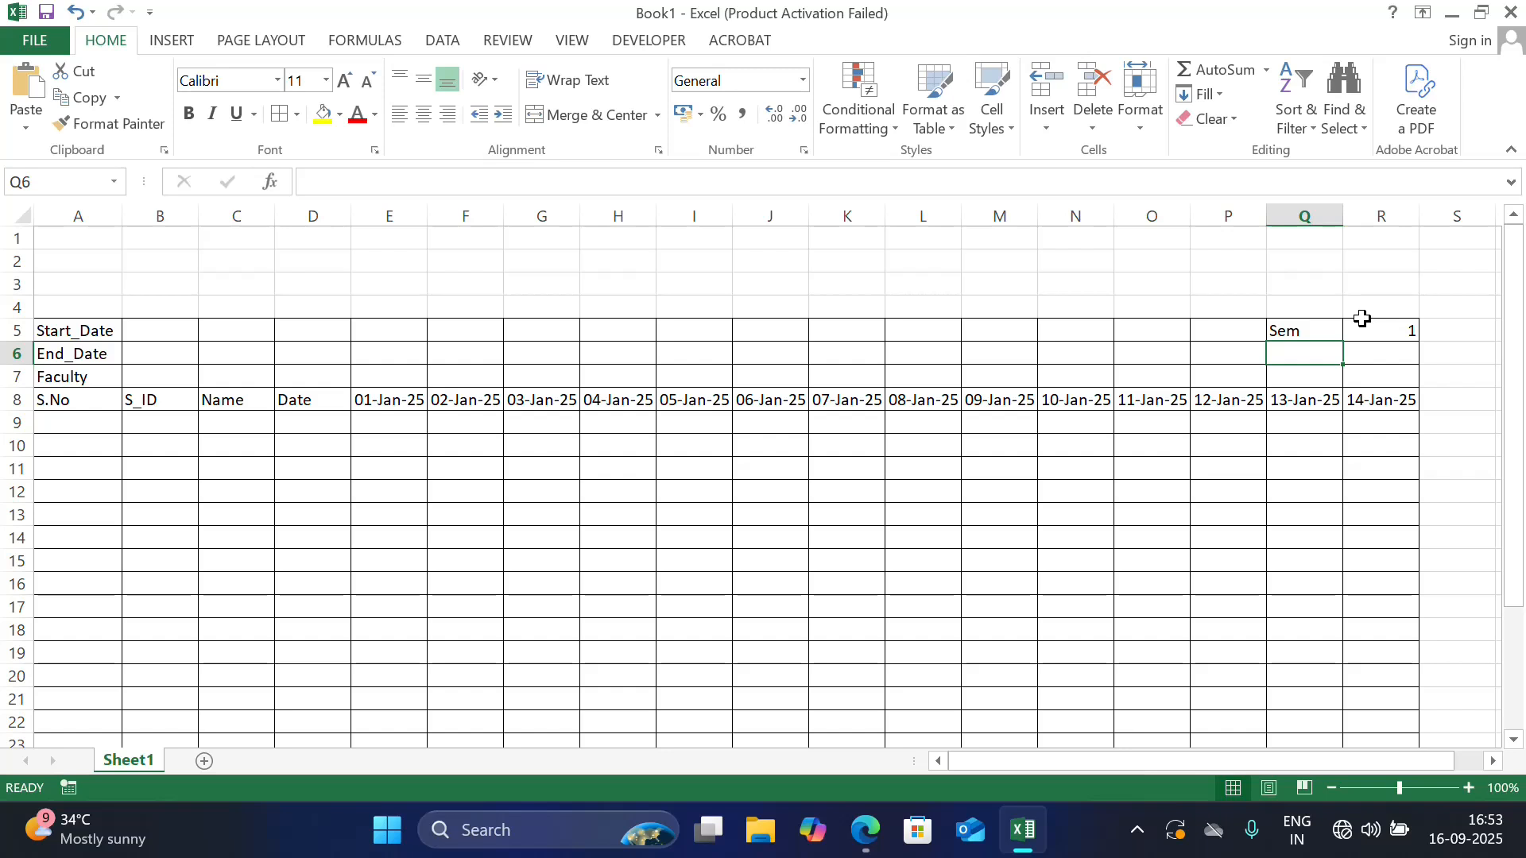
text(Days)
key(Tab)
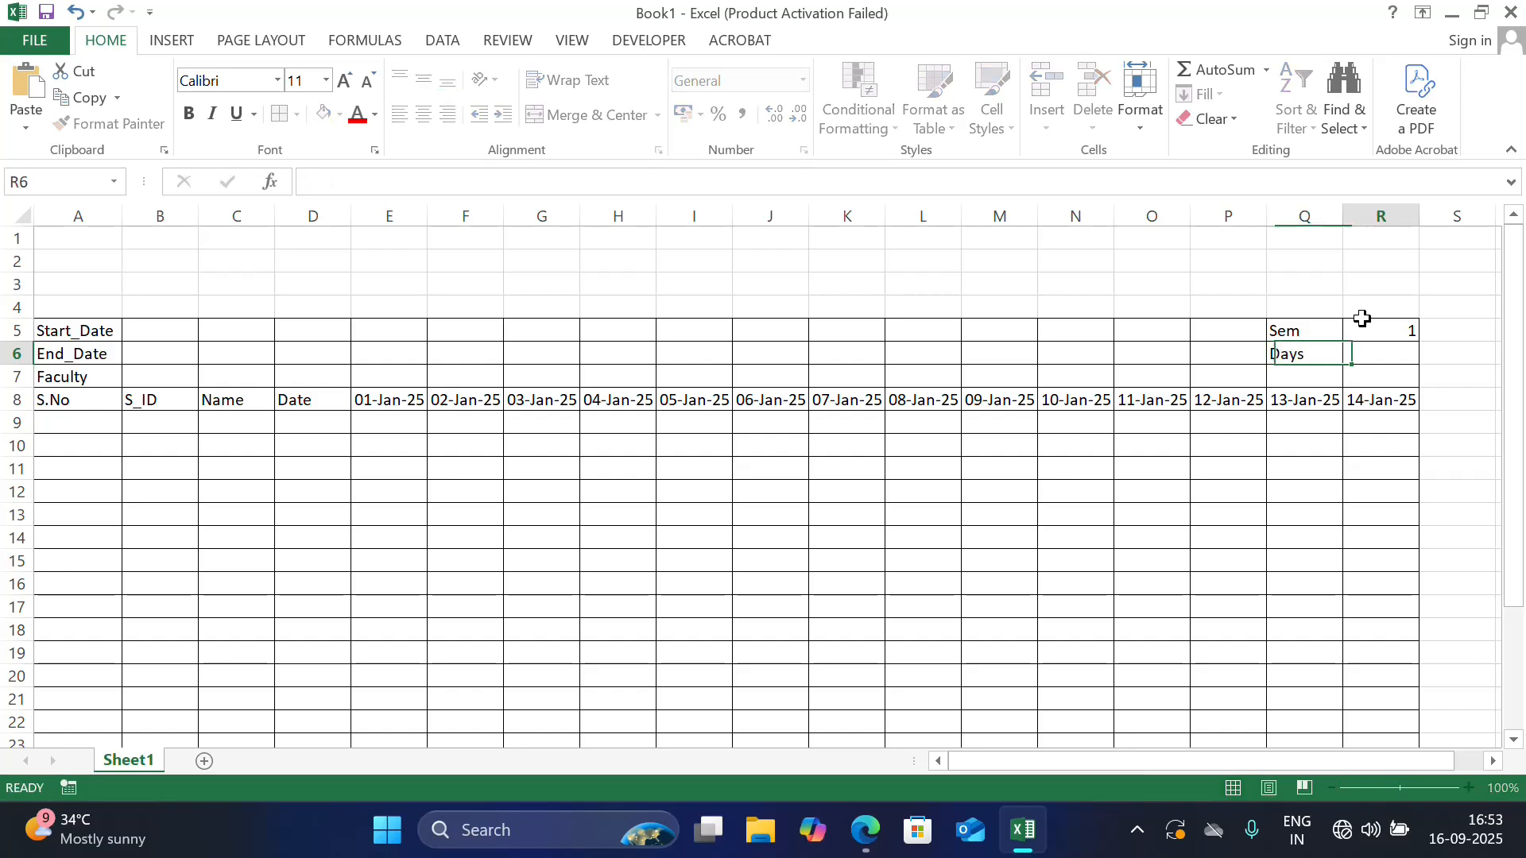
text(Mon)
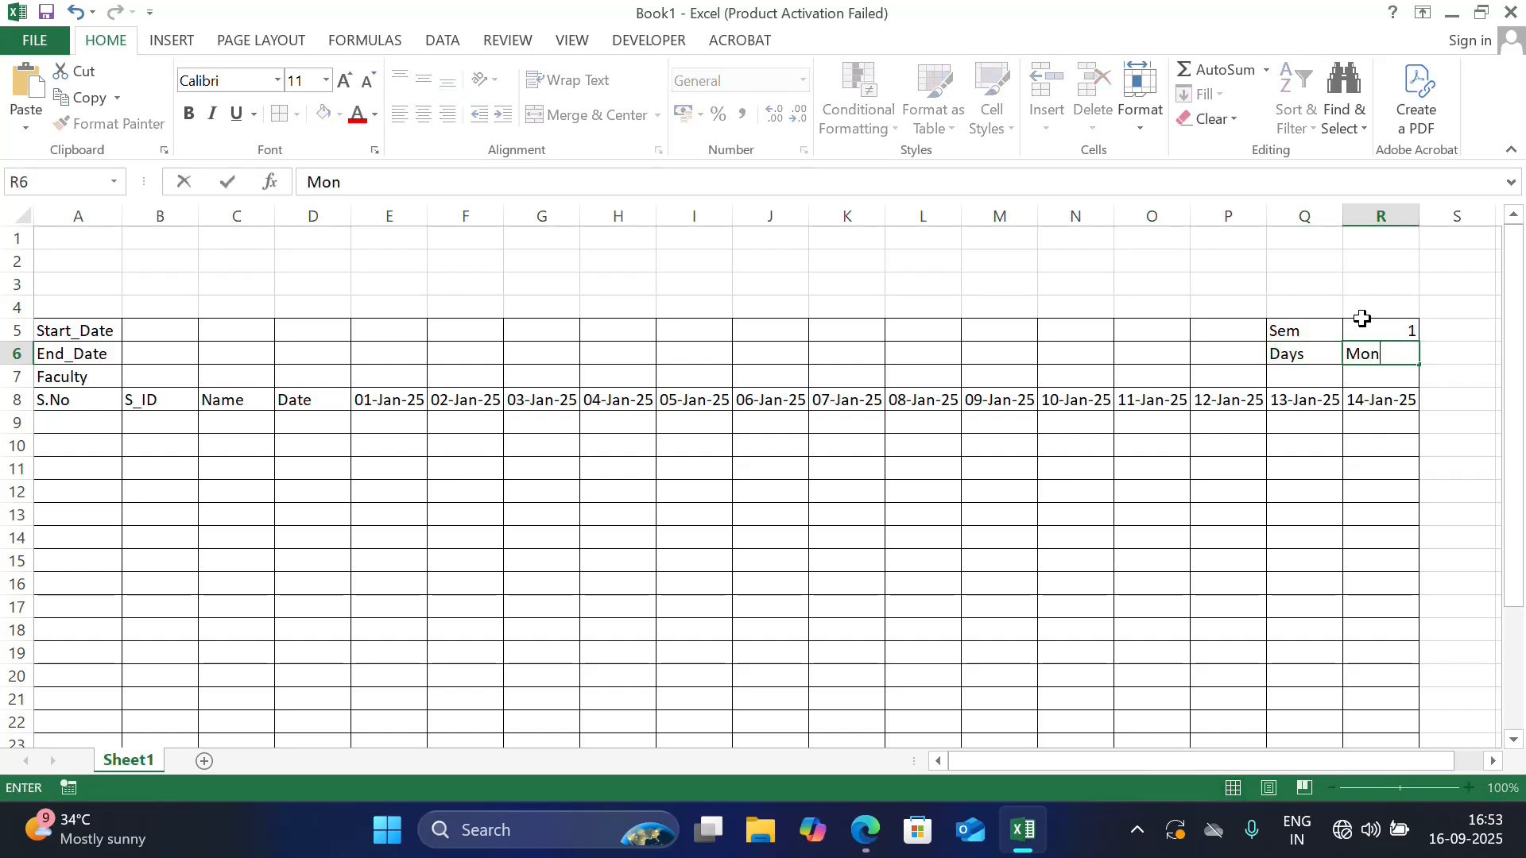
text(-Sat)
key(Return)
Enter the label Time in cell Q7 with the value 9-11AM in R7
key(Left)
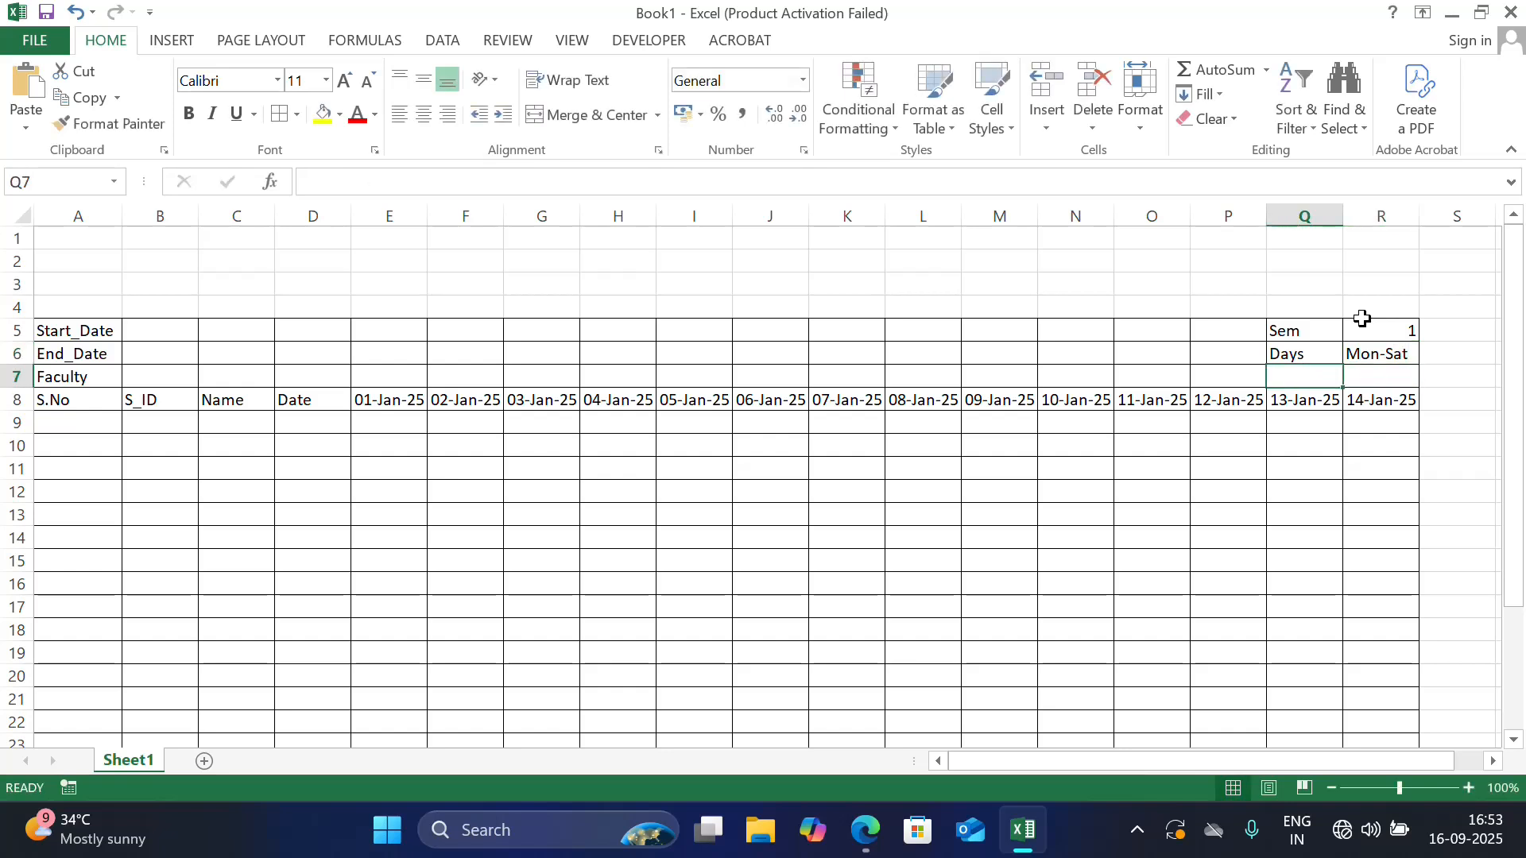
text(Time)
key(Tab)
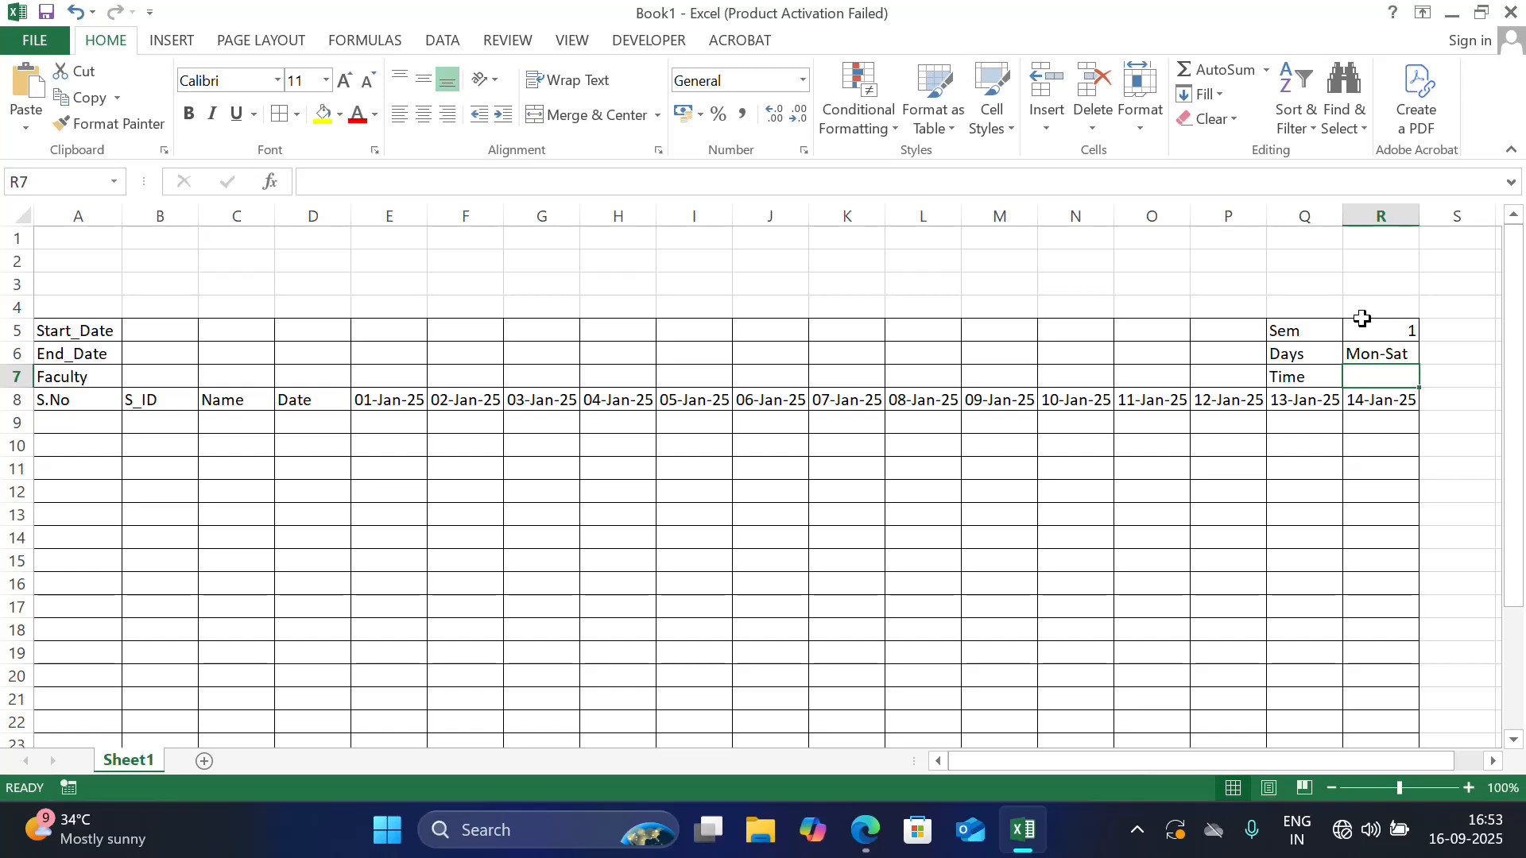
text(9-)
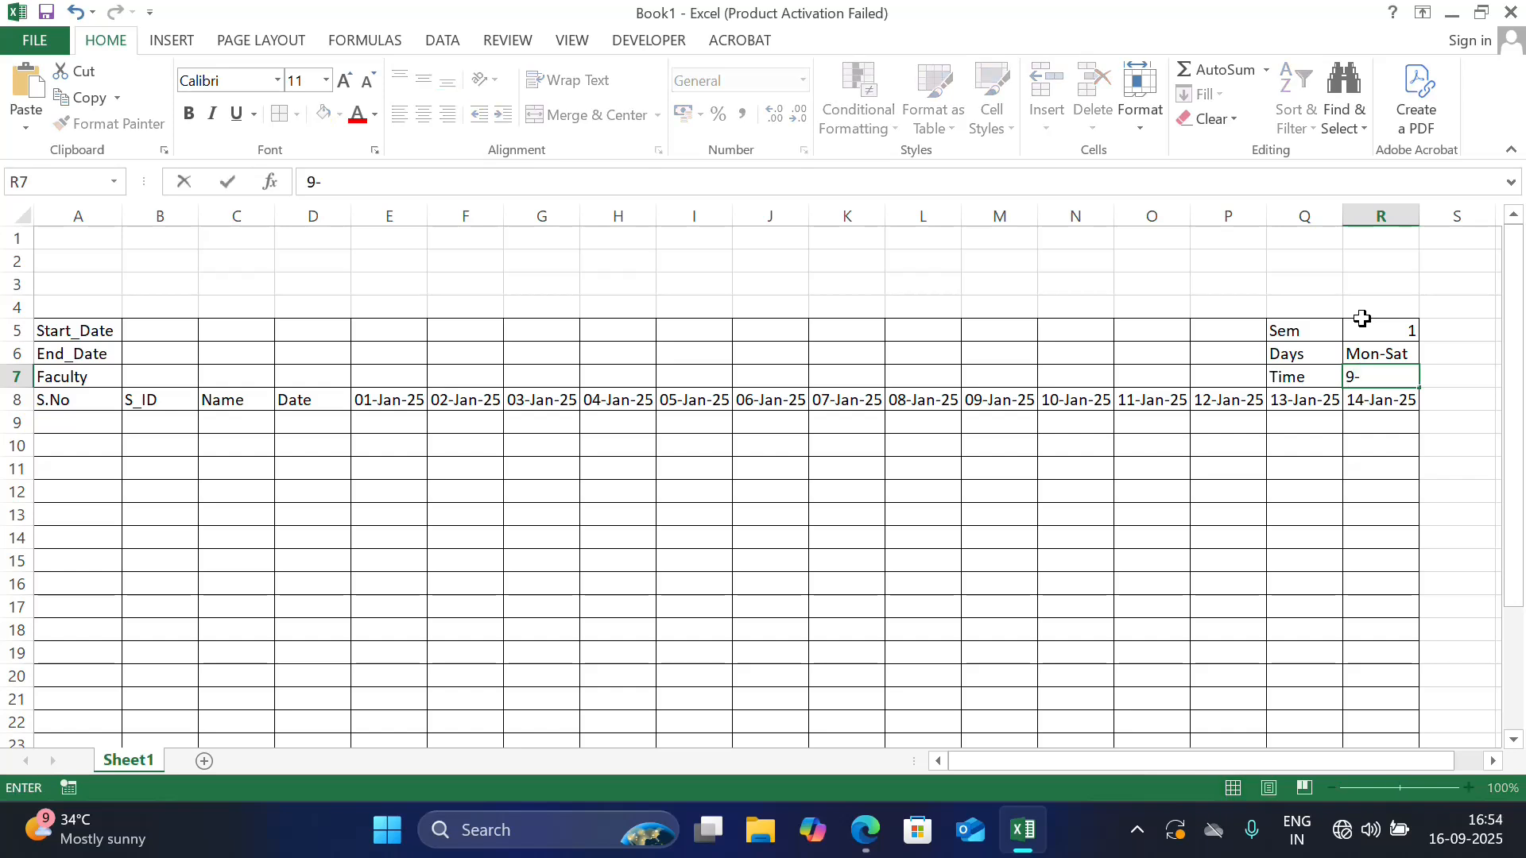
text(11AM)
key(Return)
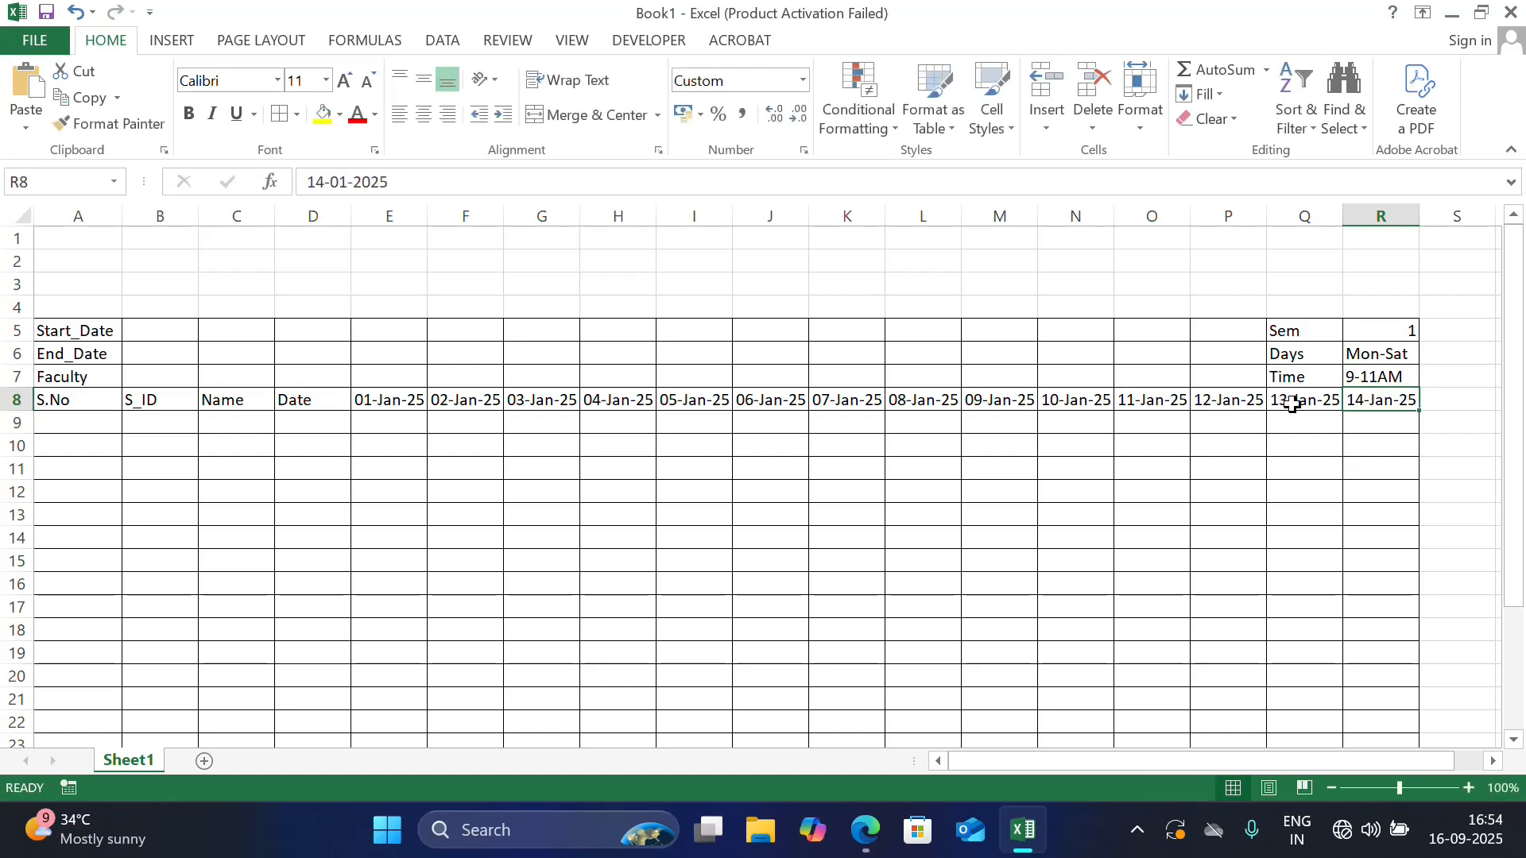
Enter the start date 1-Jan-2025 in cell B5 and the end date 31-Dec-2025 in B6
click(177, 328)
text(1-)
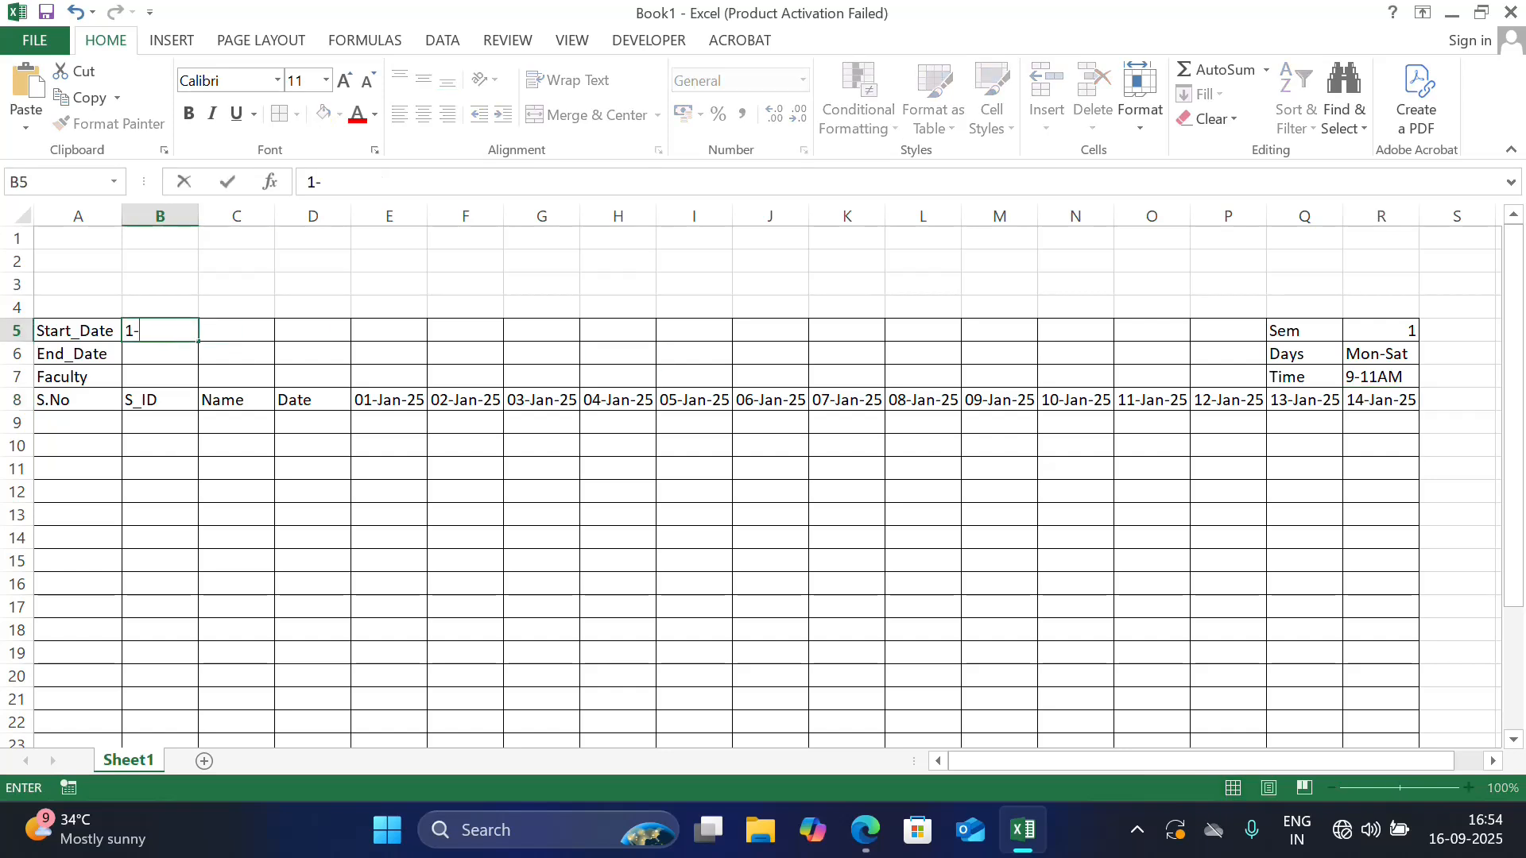
text(Jan-2025)
key(Return)
text(31)
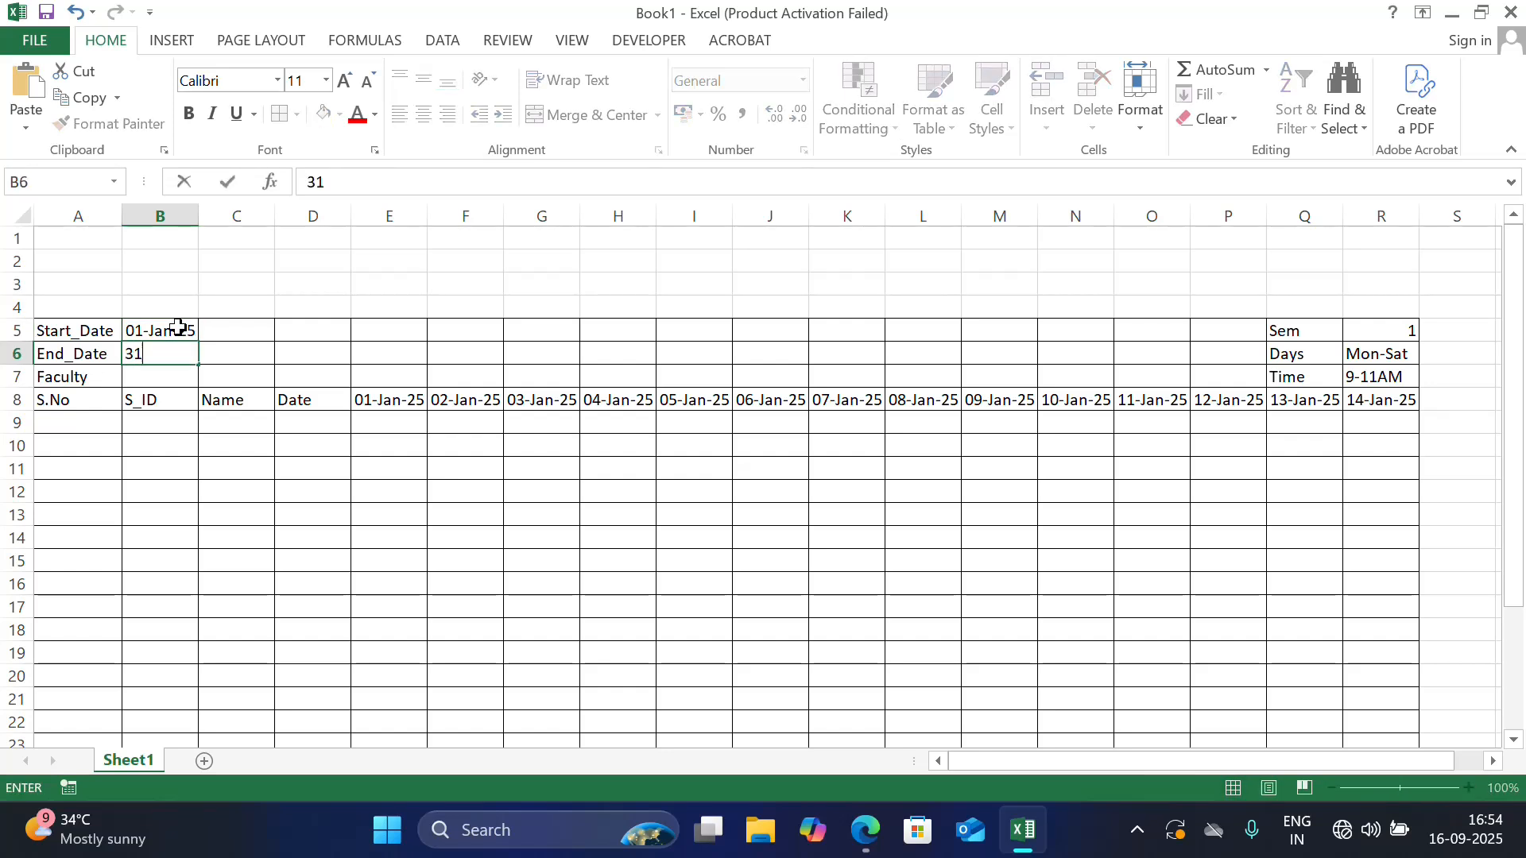
text(-Dec-2025)
key(Return)
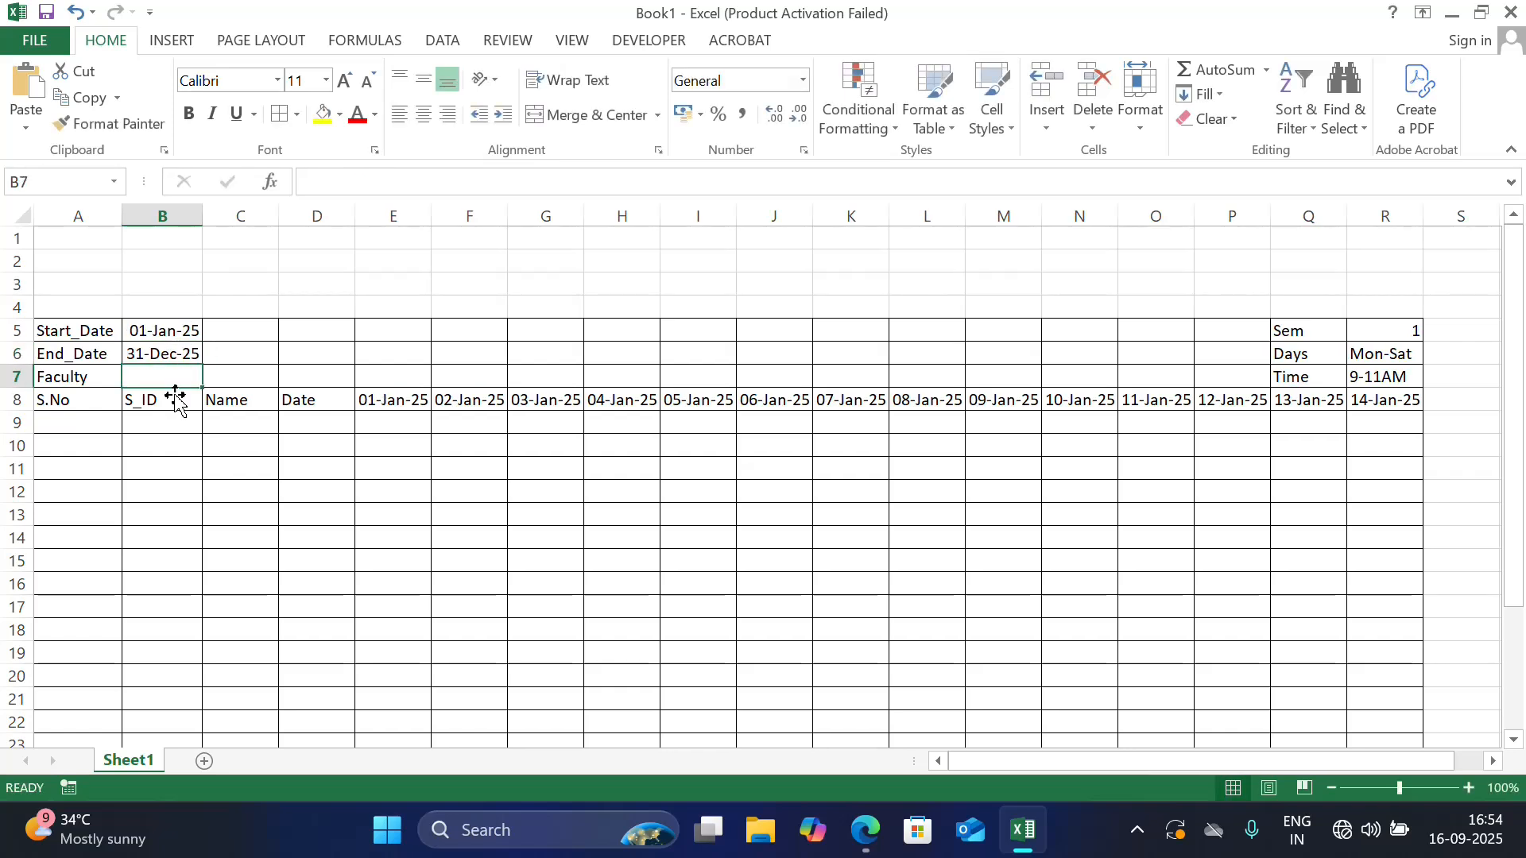
Enter the title Mr. in cell B7 for the faculty
text(Mr)
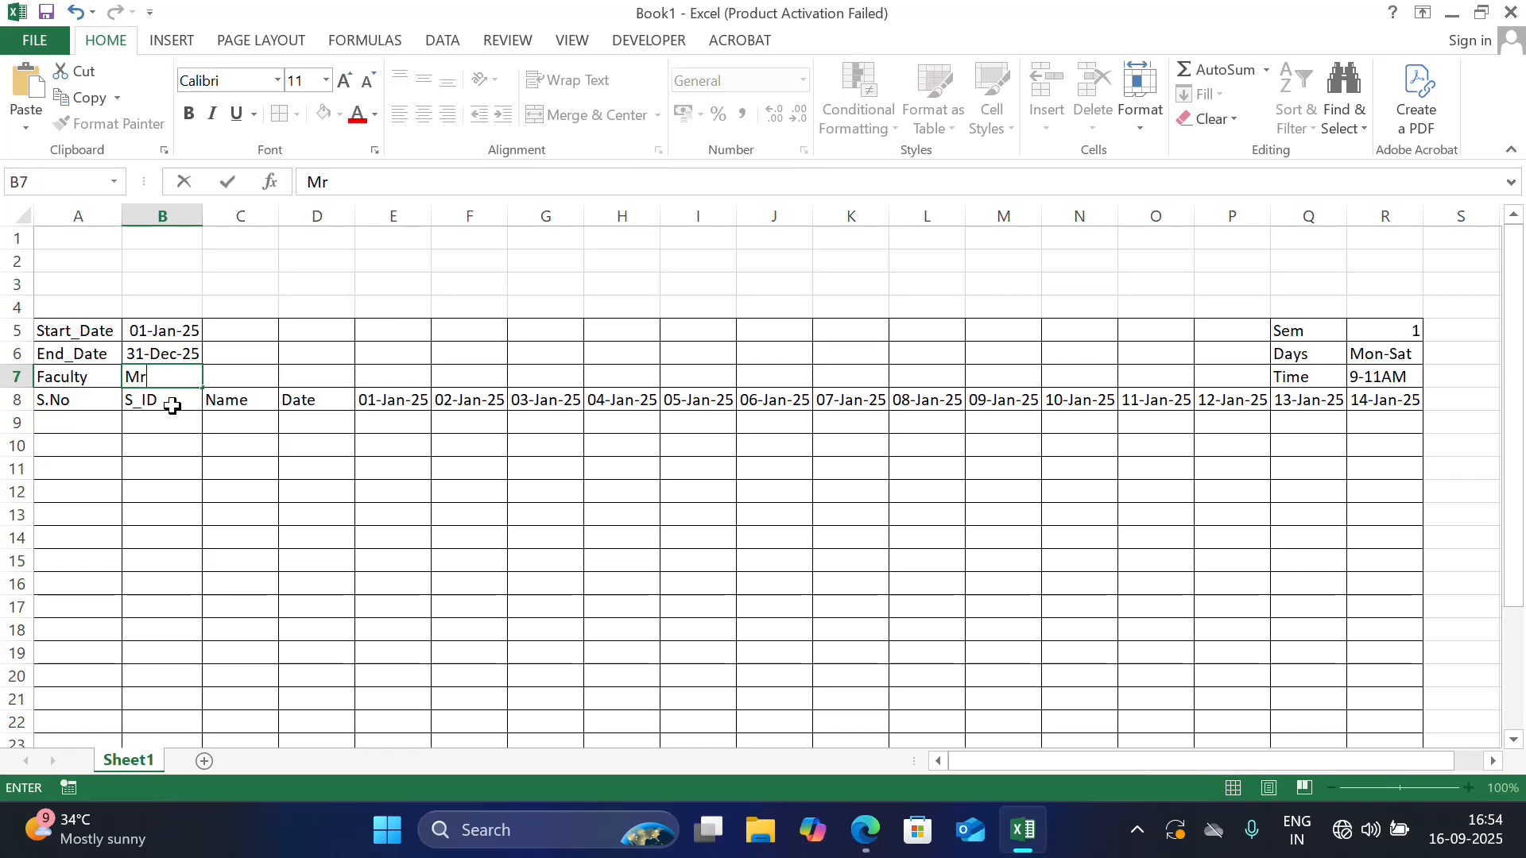
text(.)
click(343, 351)
Merge and center the range C5:P6
drag(245, 327, 1200, 347)
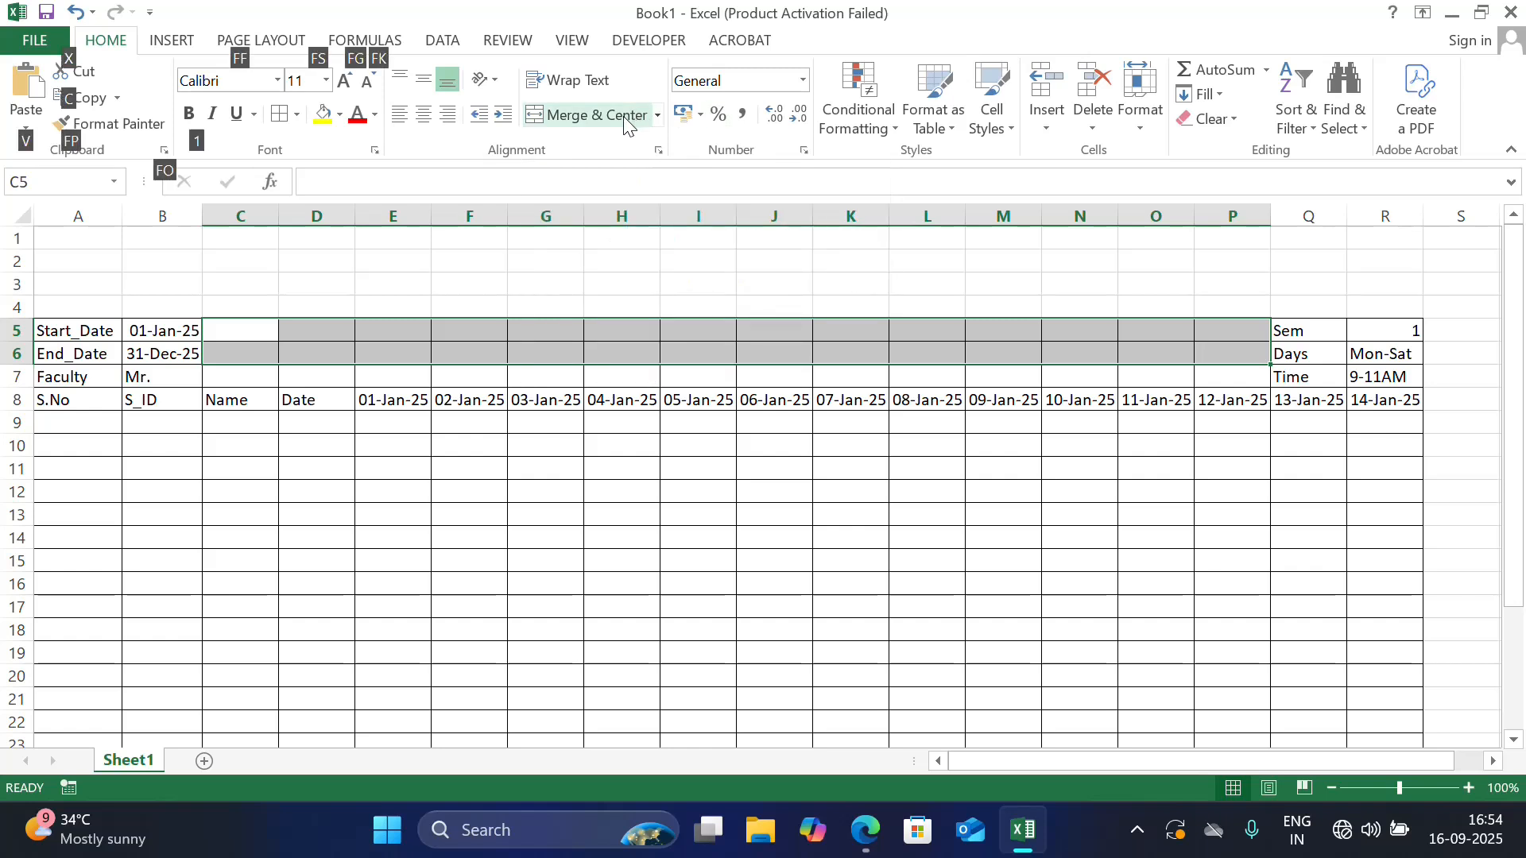
key(alt+h)
key(m)
key(c)
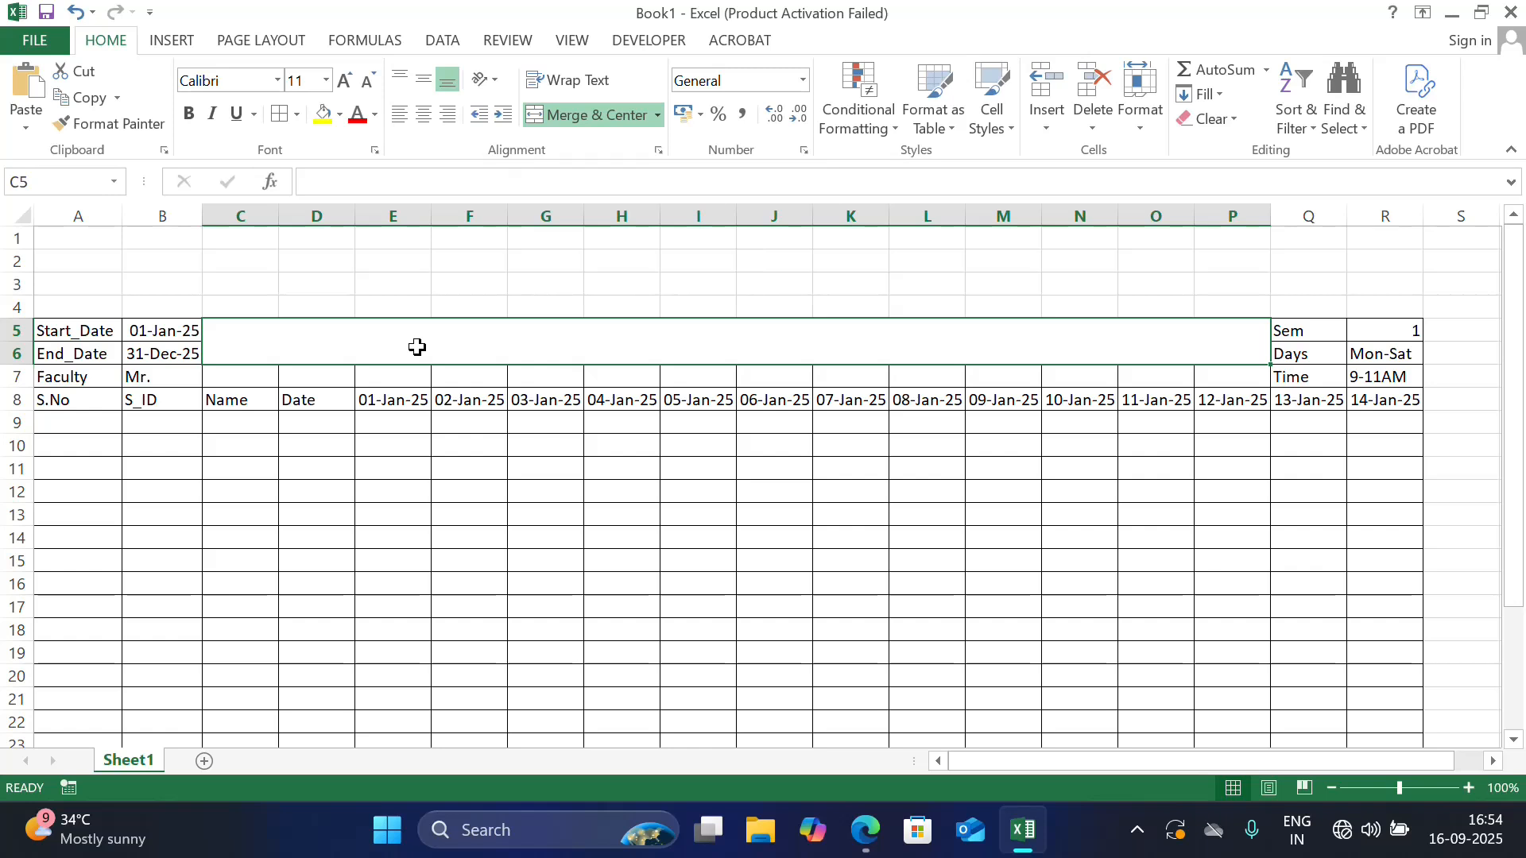
Enter the title DKS Attendance Log in the merged cell C5
text(DKS)
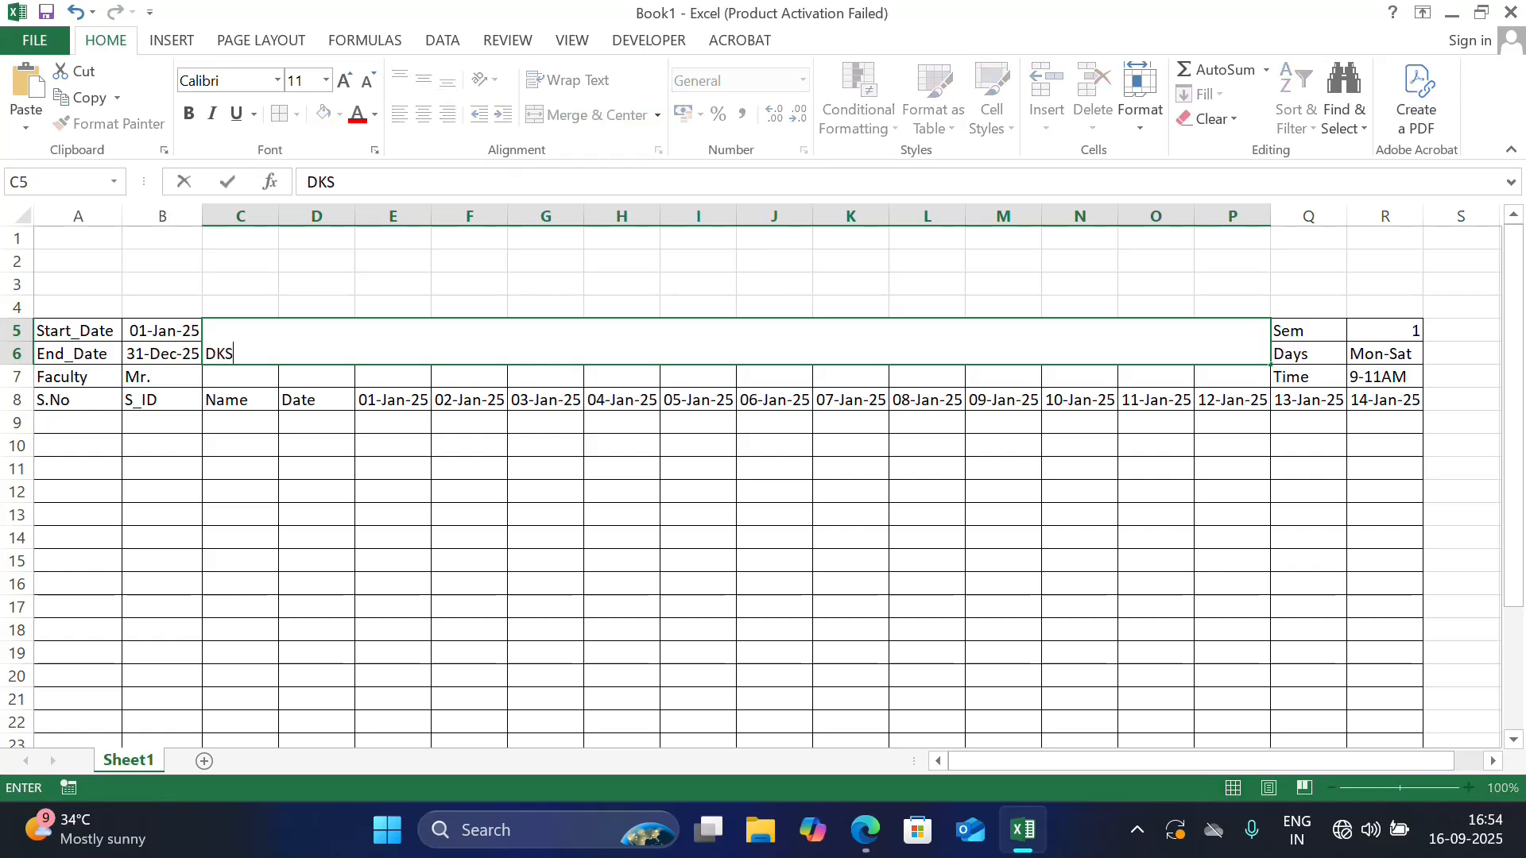
text( Attendance )
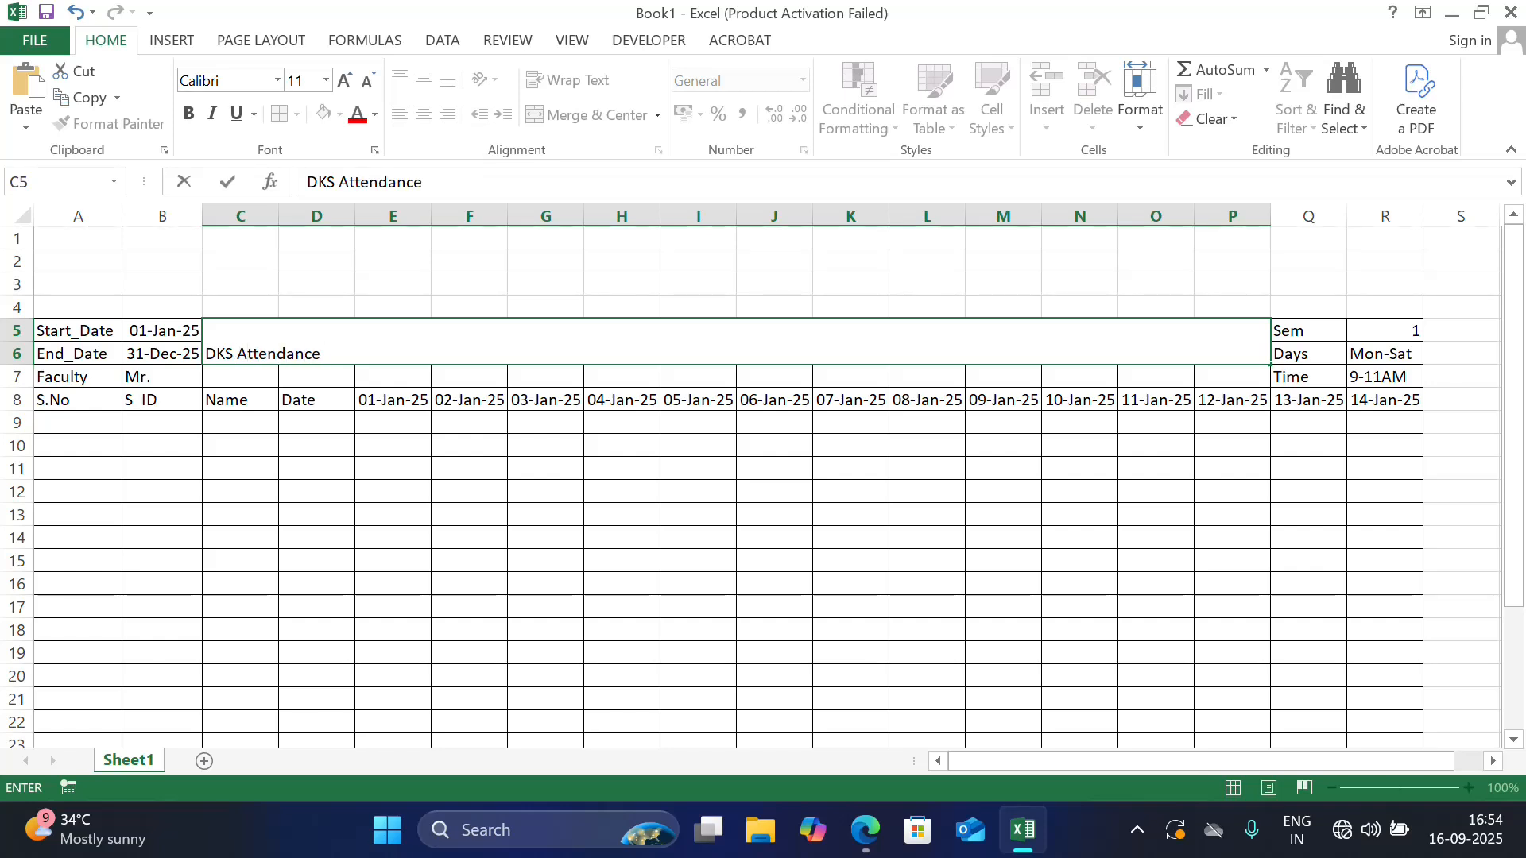
text(Log)
click(418, 479)
Center the DKS Attendance Log title horizontally and vertically, make it bold and set its font size to 16
click(342, 350)
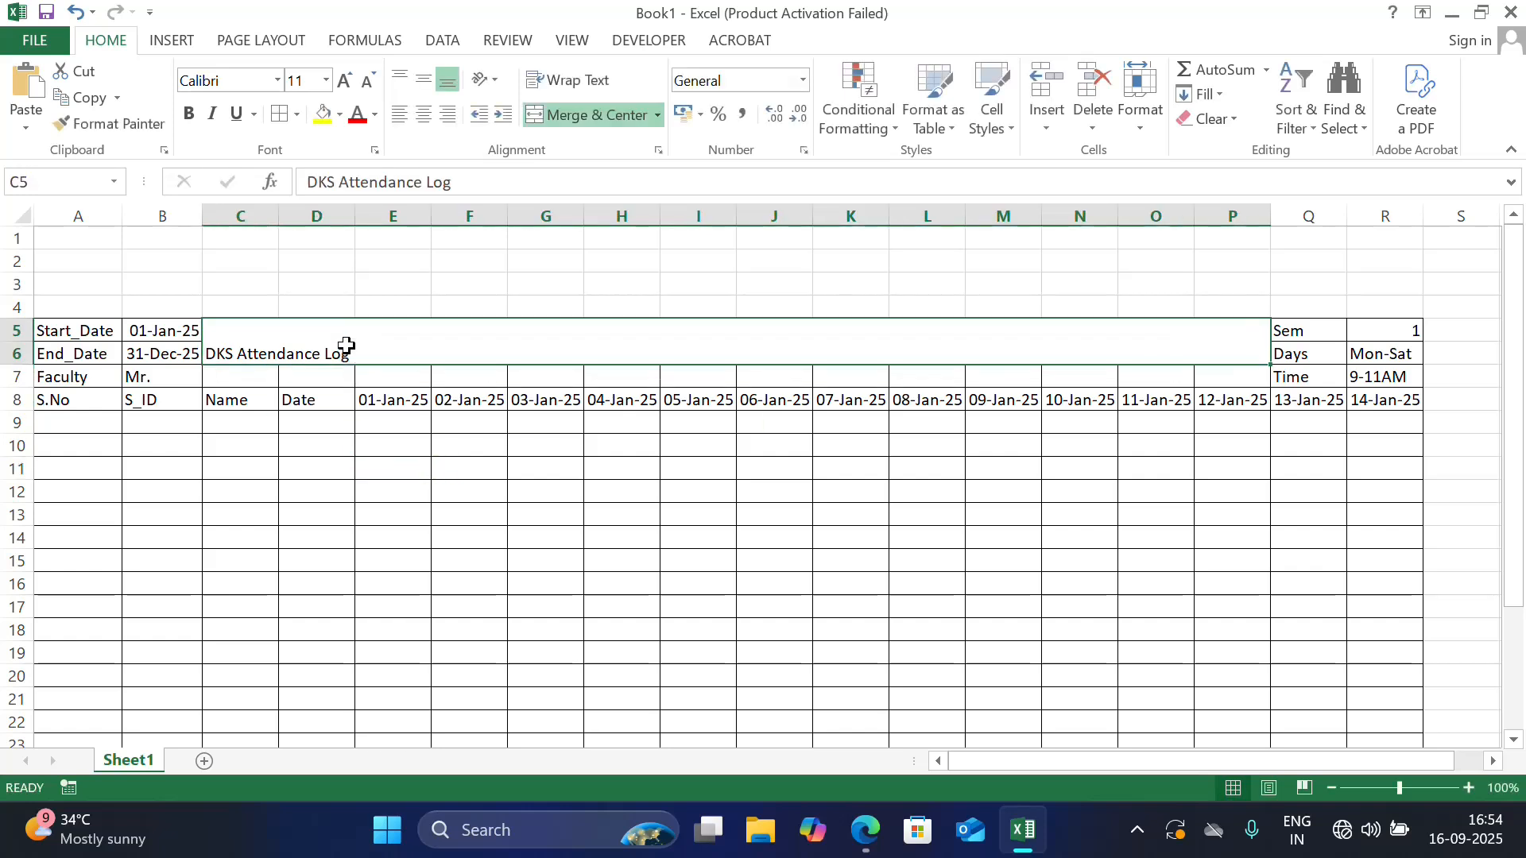
click(424, 114)
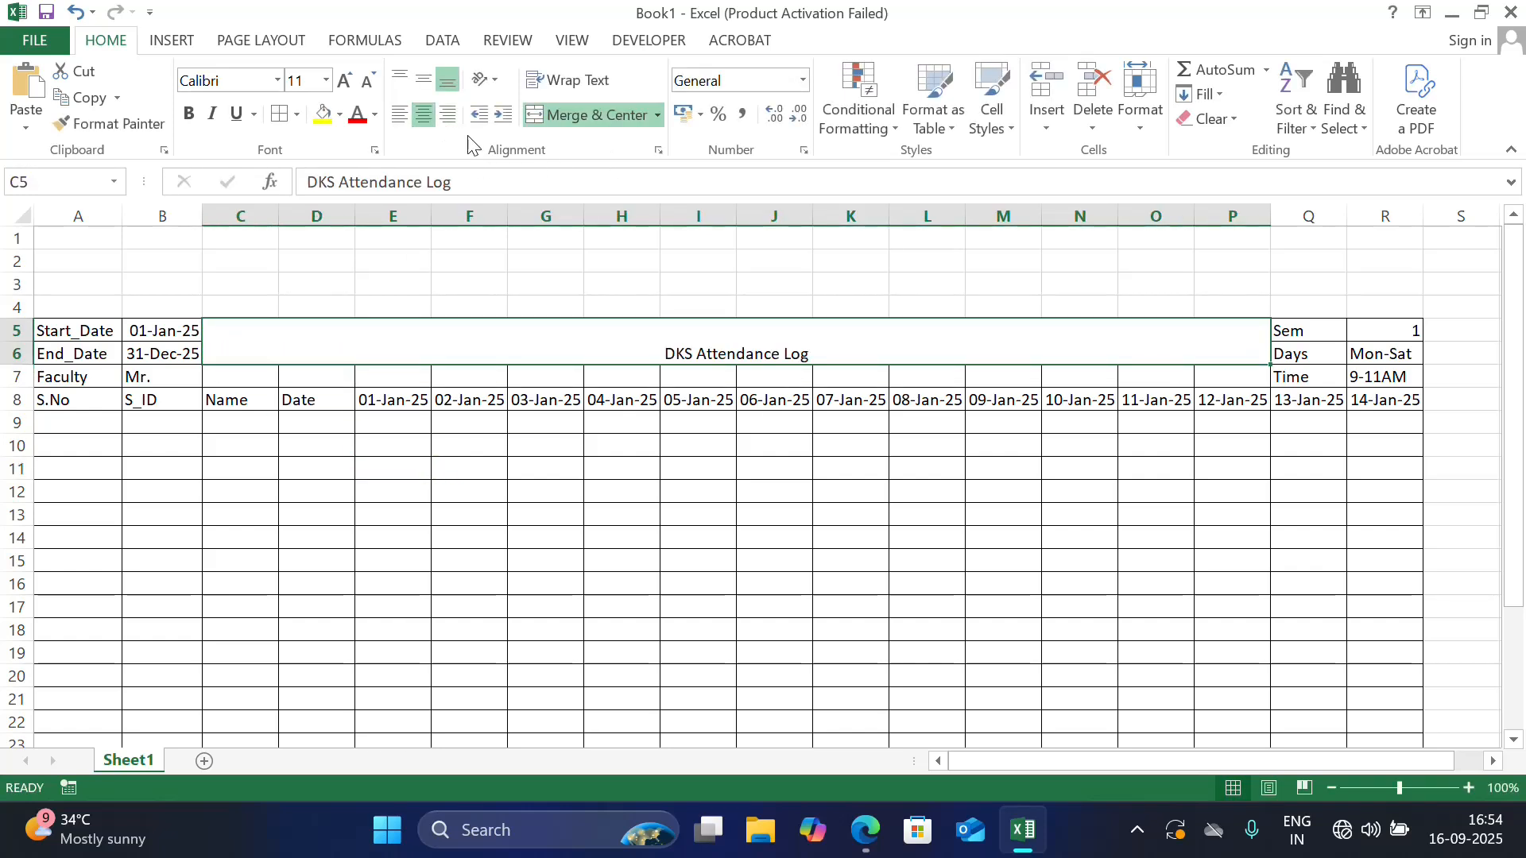
click(423, 80)
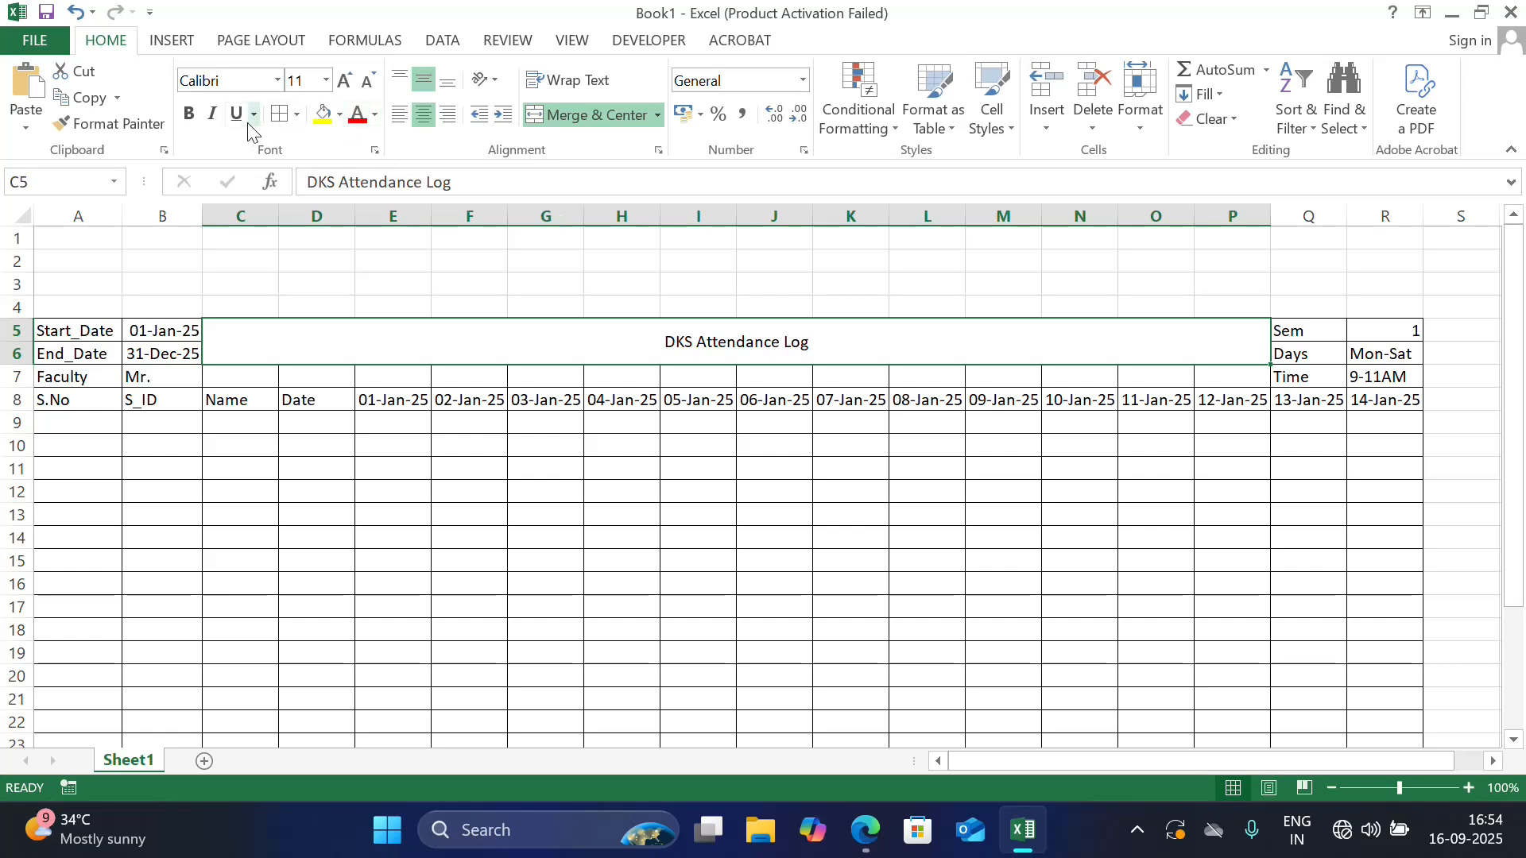
click(189, 113)
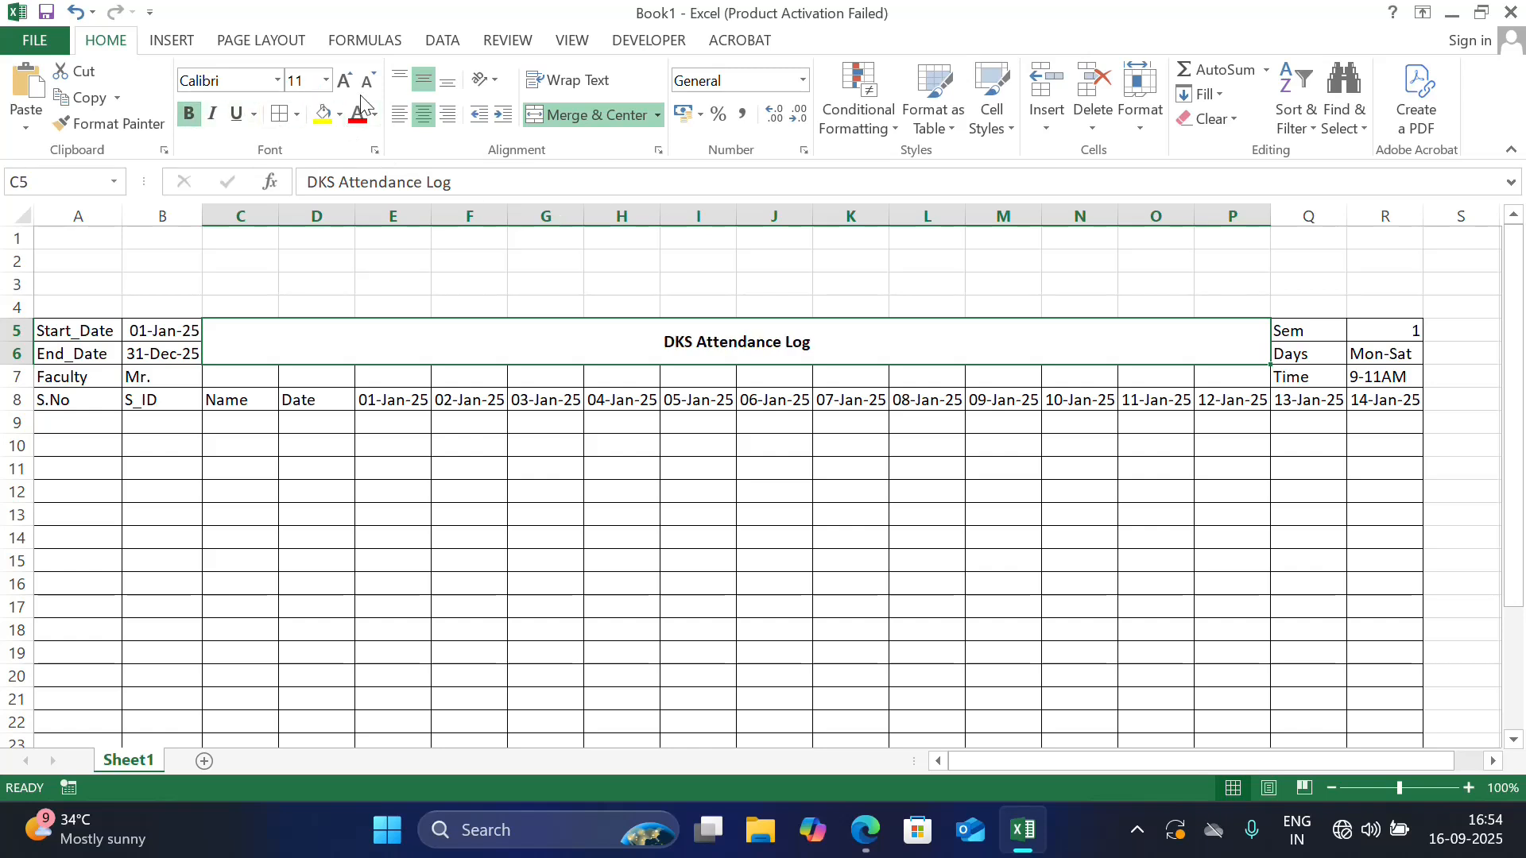
click(344, 82)
click(344, 82)
click(344, 82)
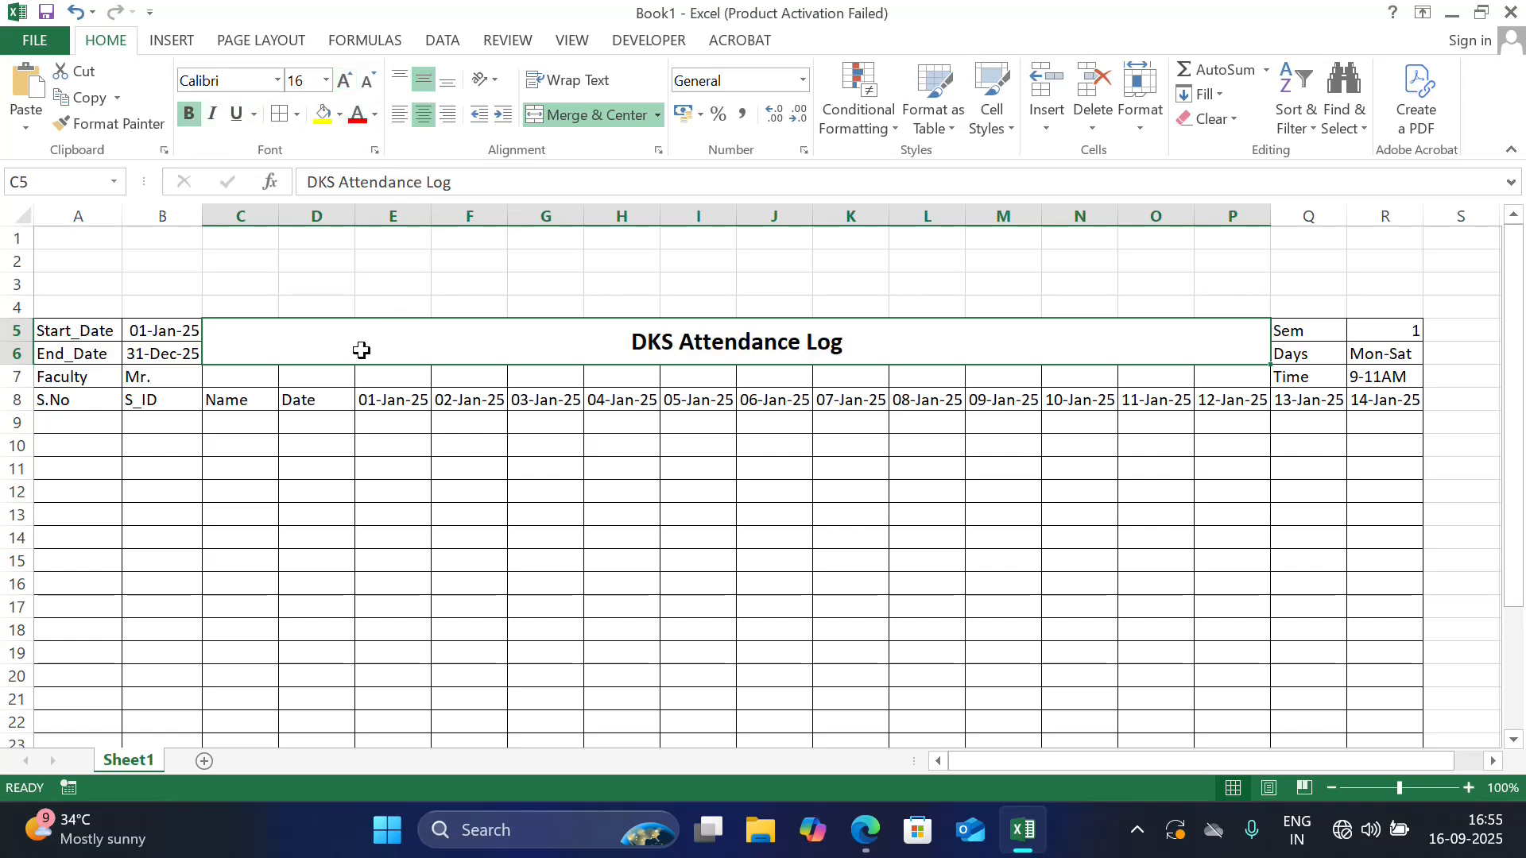
Merge and center the range A3:R4 and enter the heading EDL in it
drag(96, 289, 1398, 308)
key(alt)
key(h)
key(m)
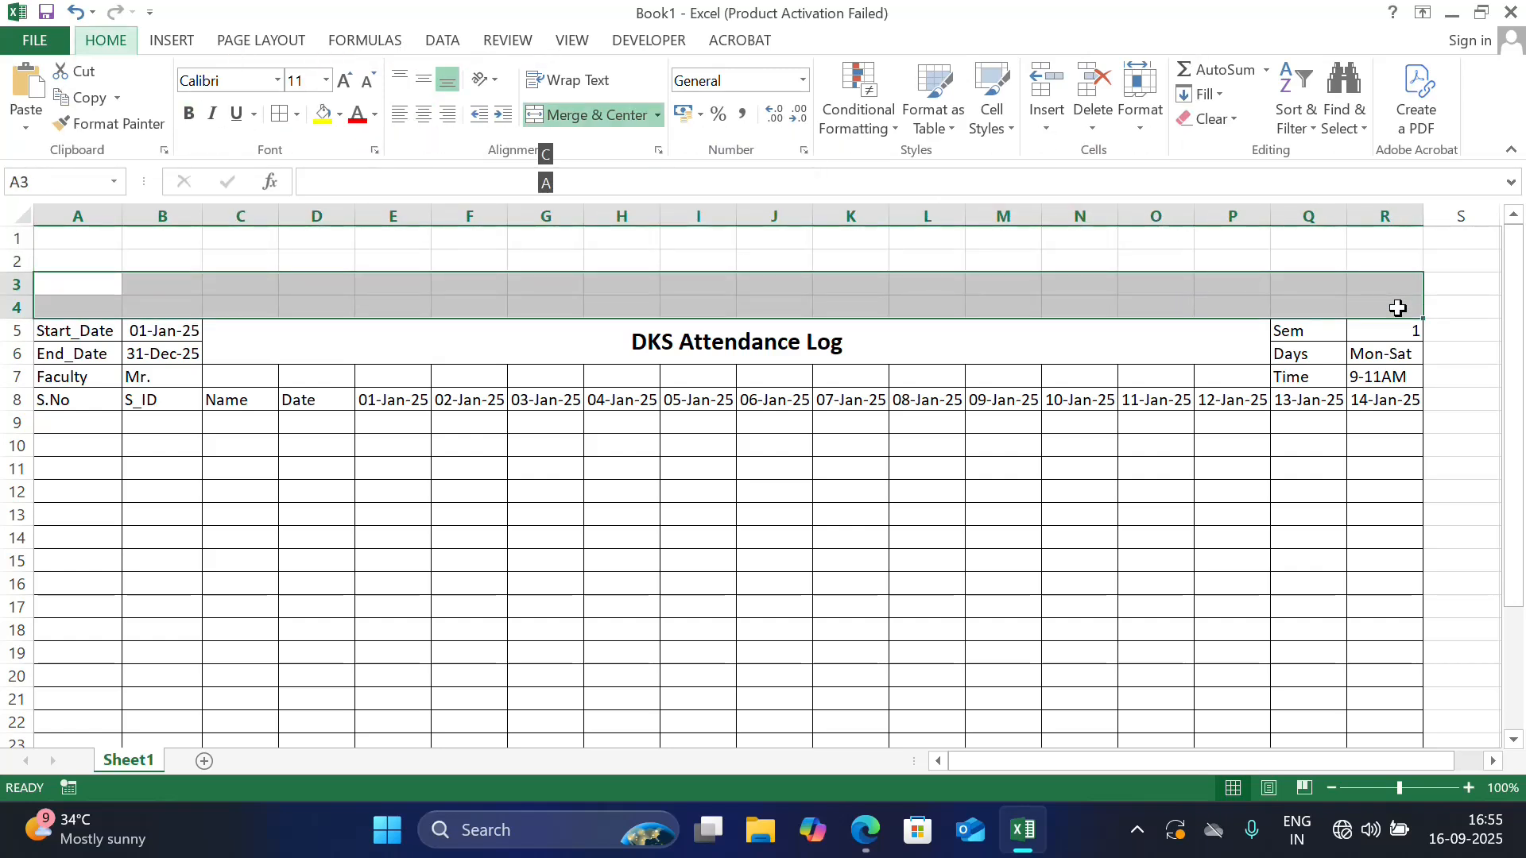
key(c)
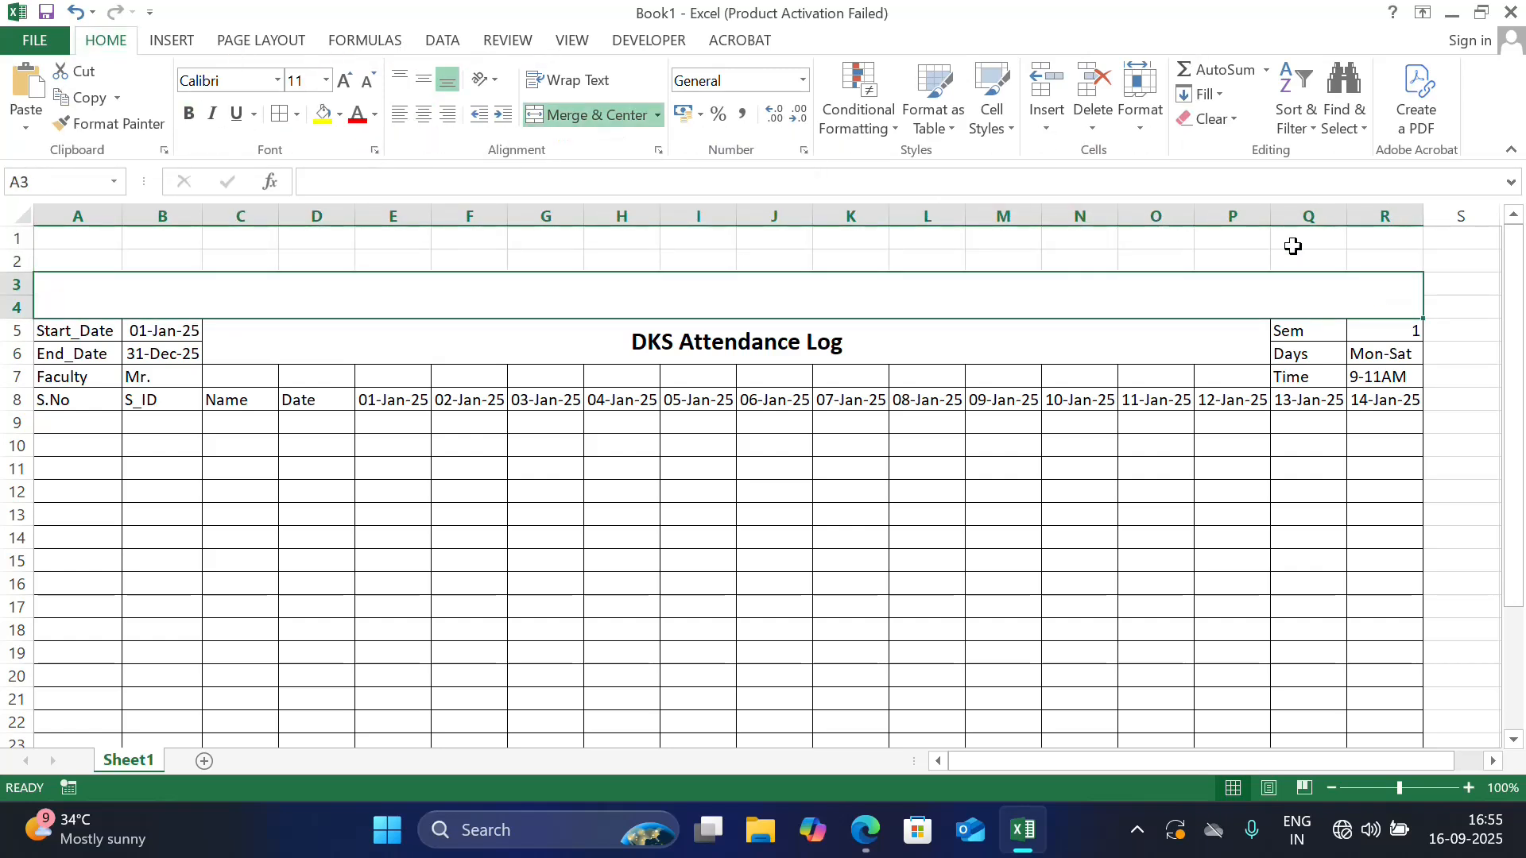
double_click(954, 301)
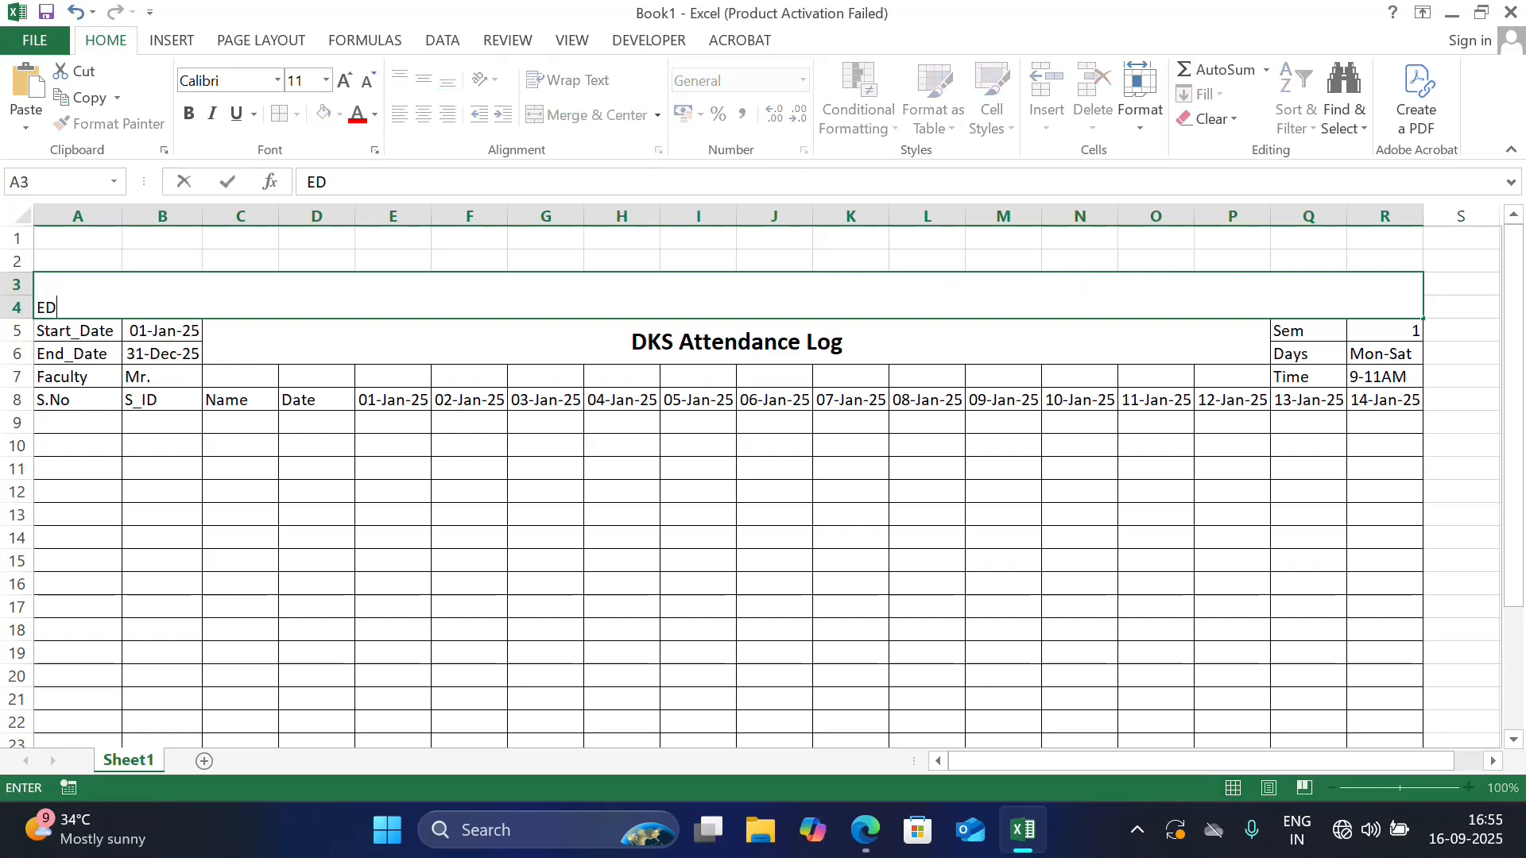
click(958, 524)
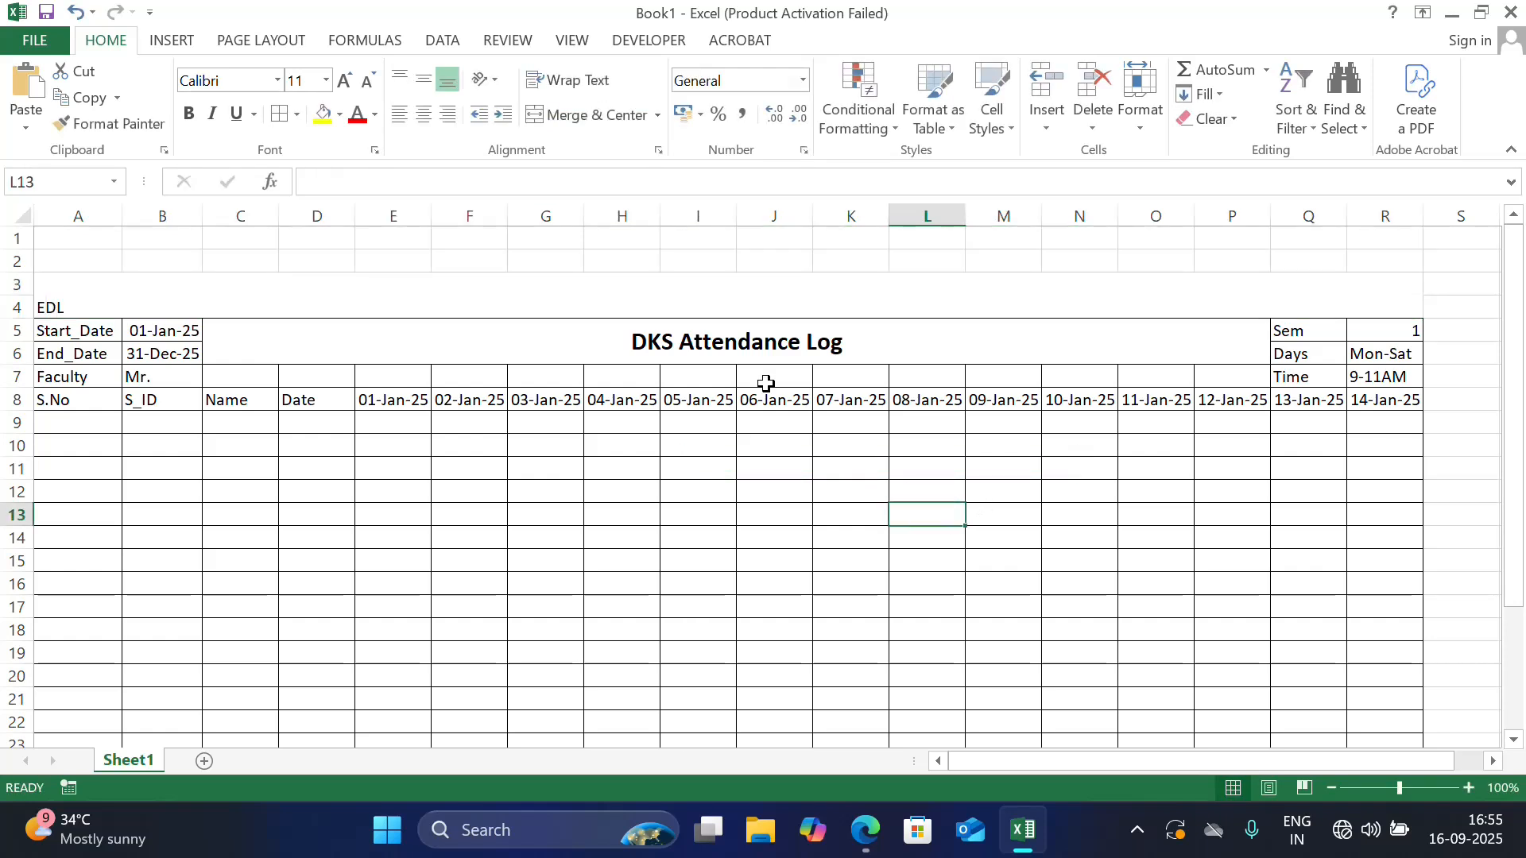
Center the EDL heading horizontally and vertically, make it bold and enlarge its font size to 22
click(705, 293)
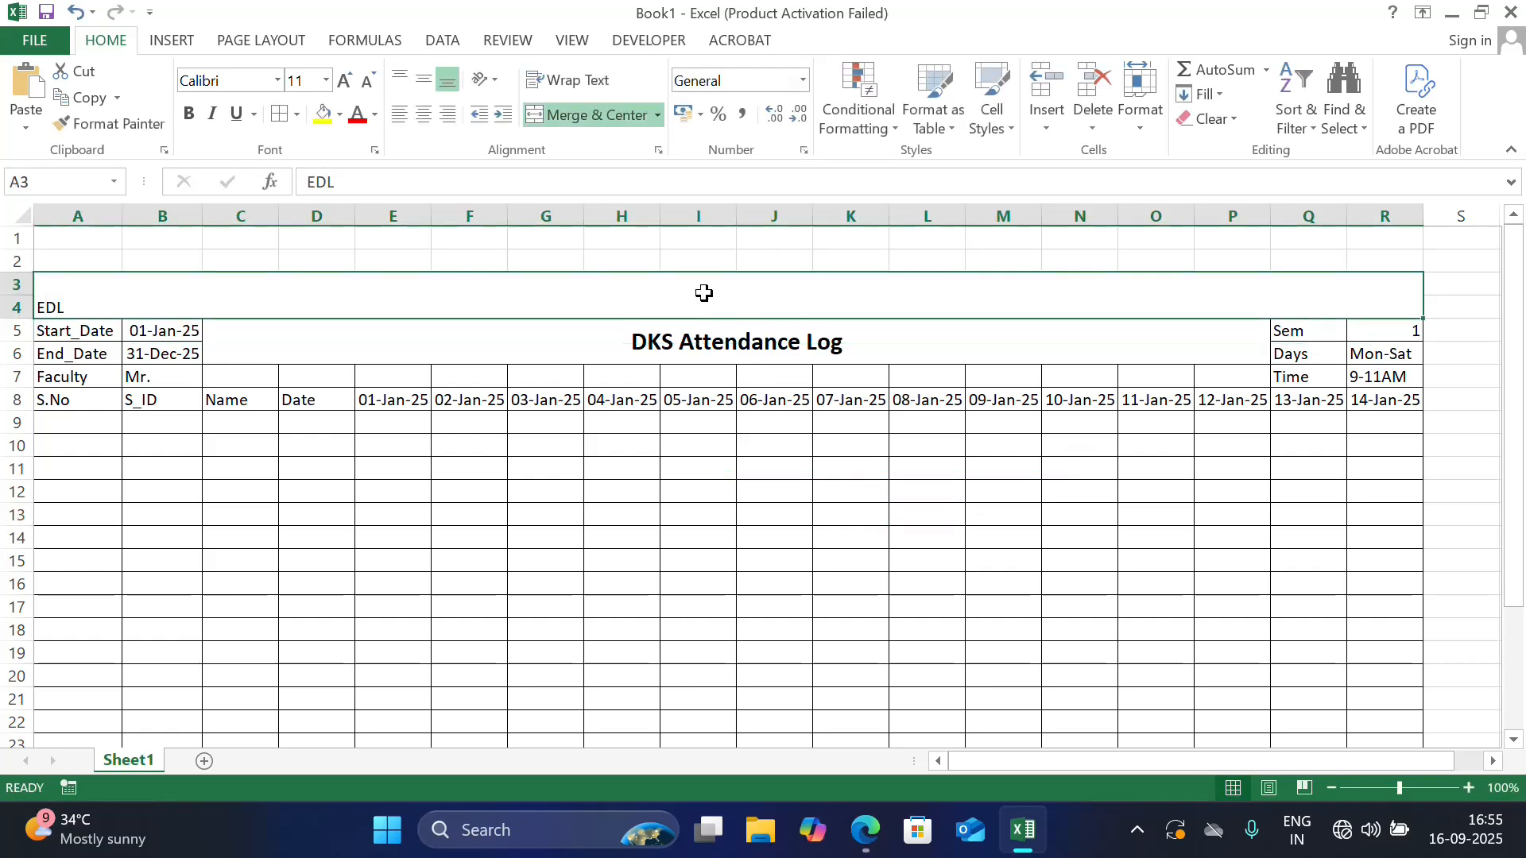
click(423, 114)
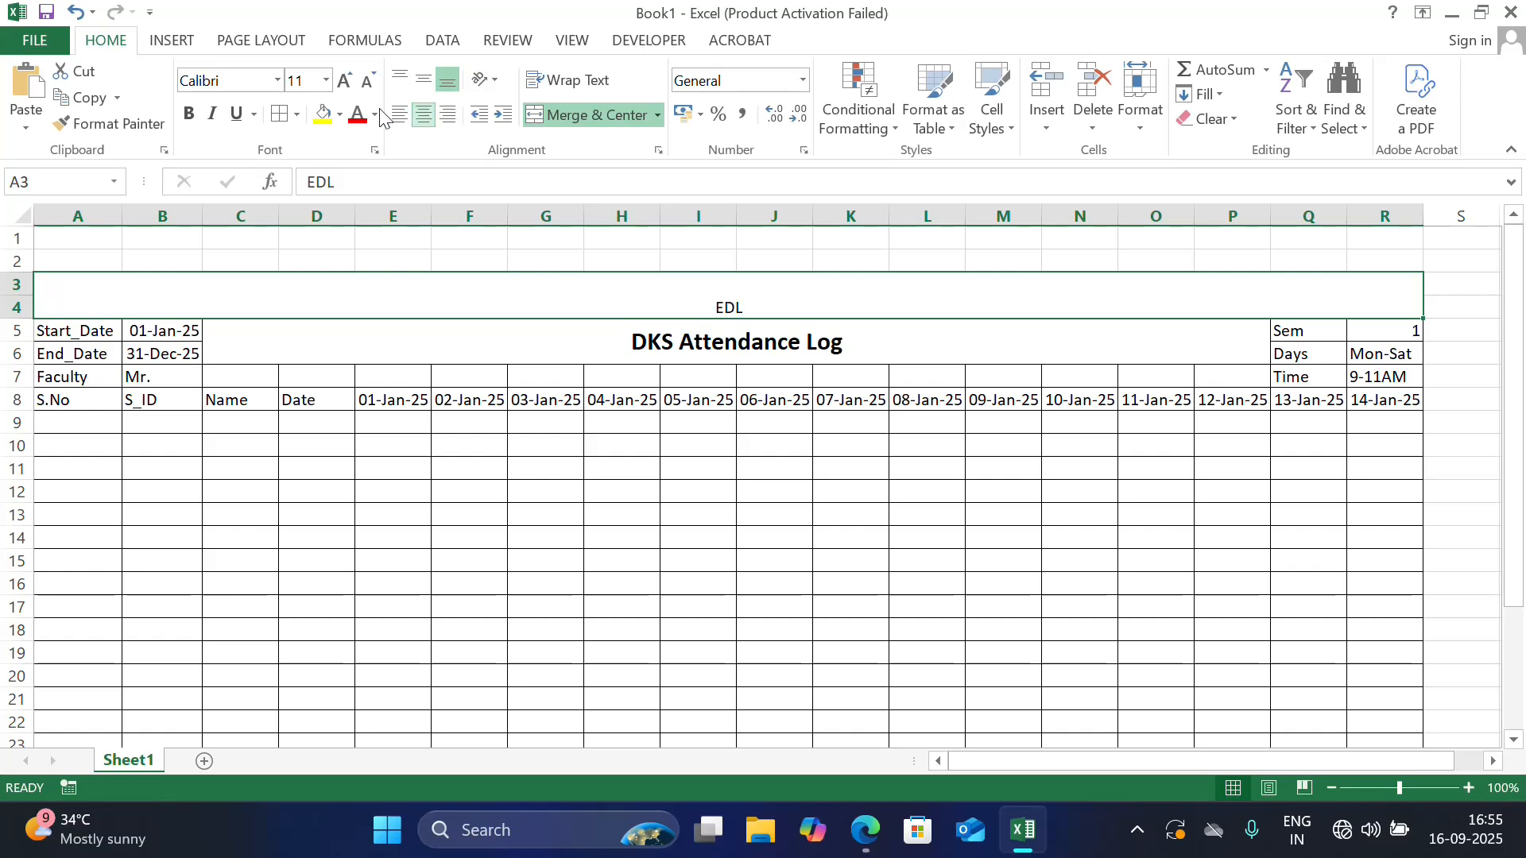
click(344, 81)
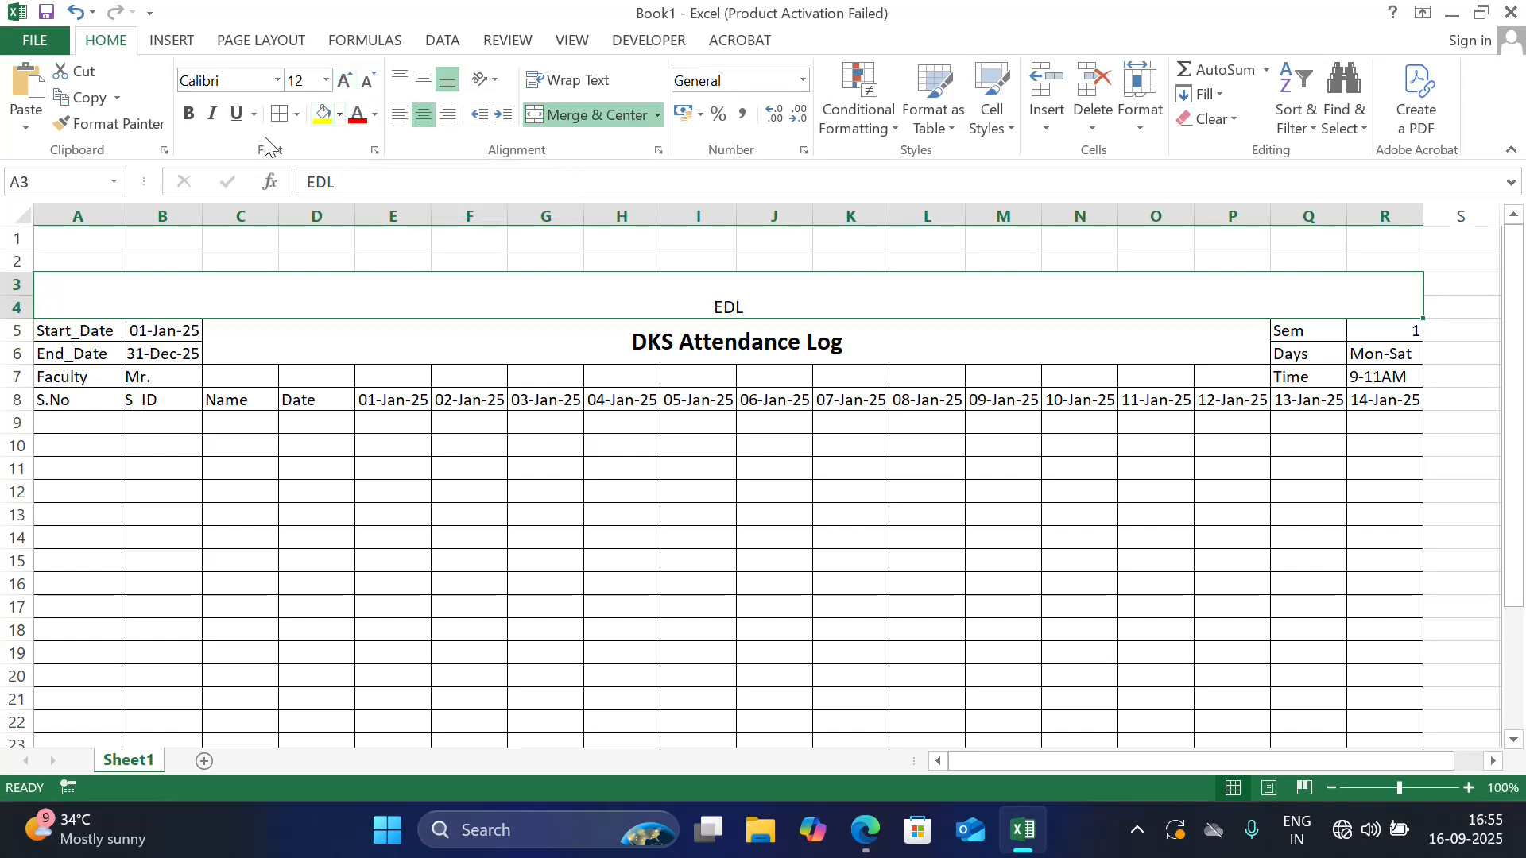
click(424, 77)
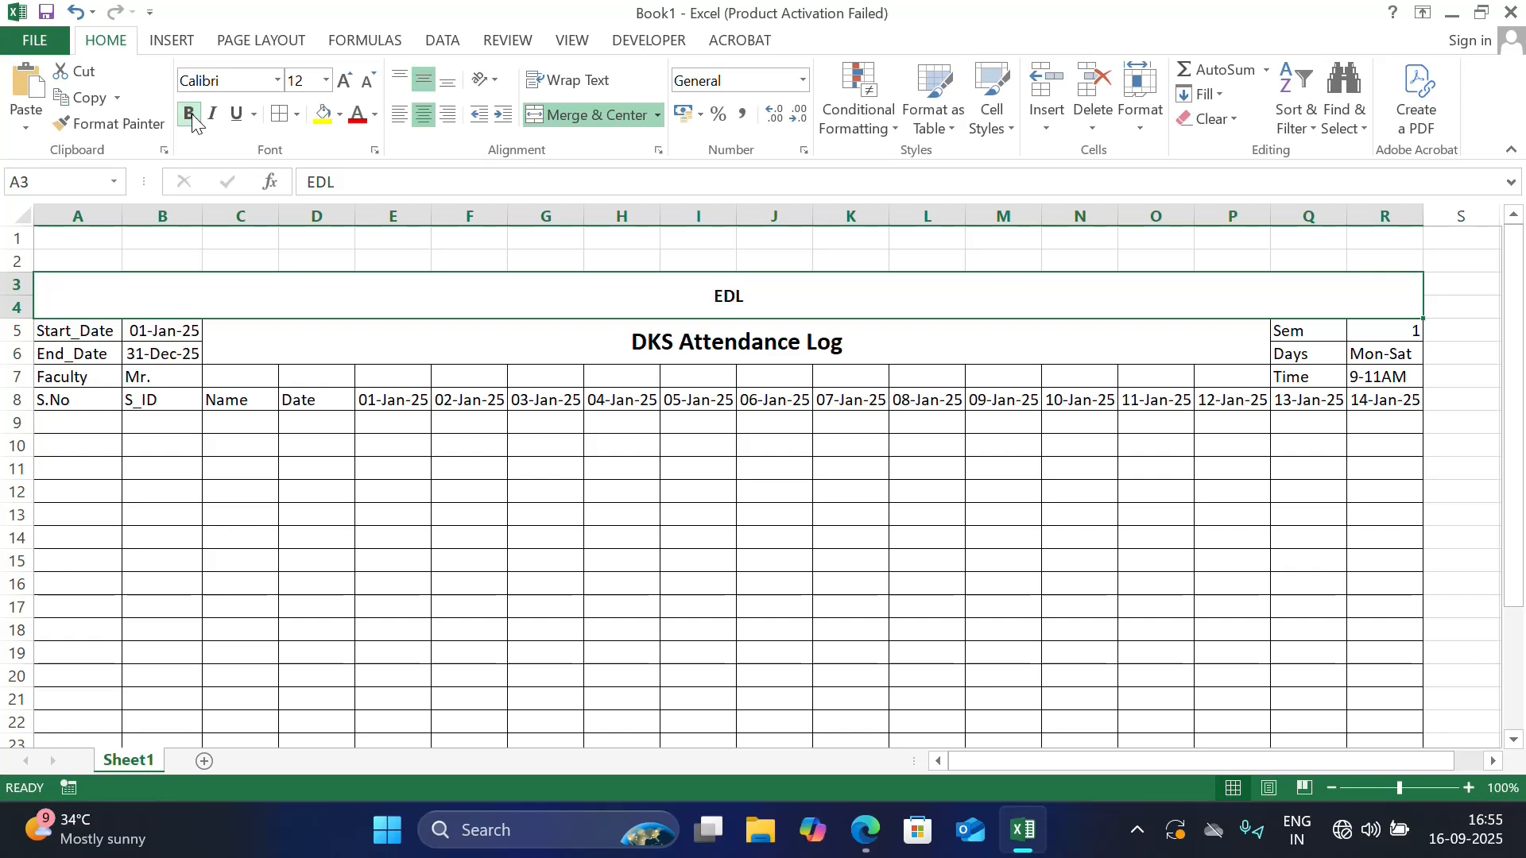
click(344, 81)
click(344, 80)
click(344, 80)
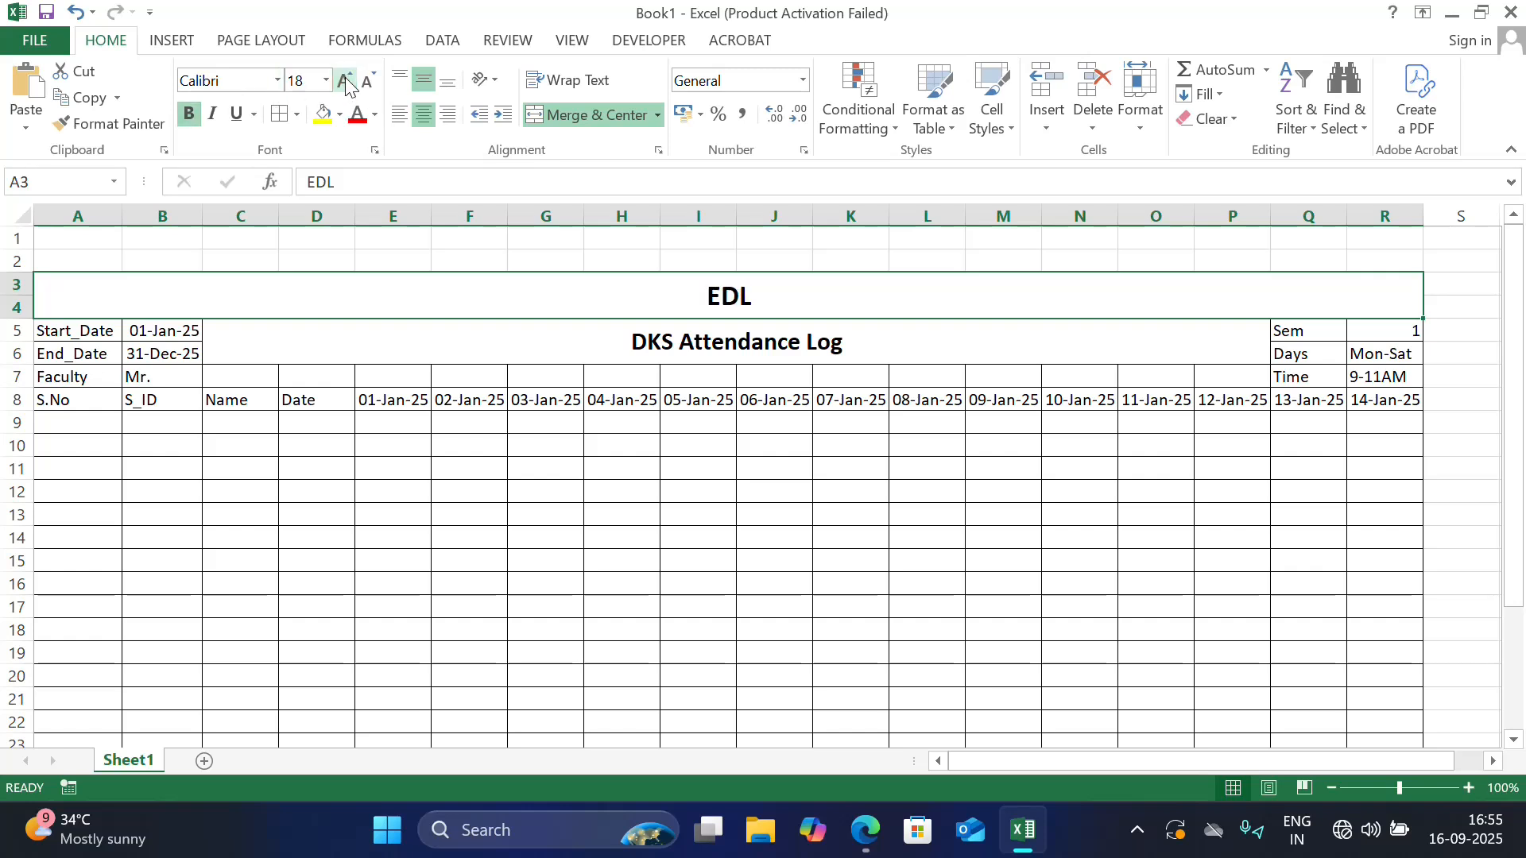
click(344, 80)
click(344, 81)
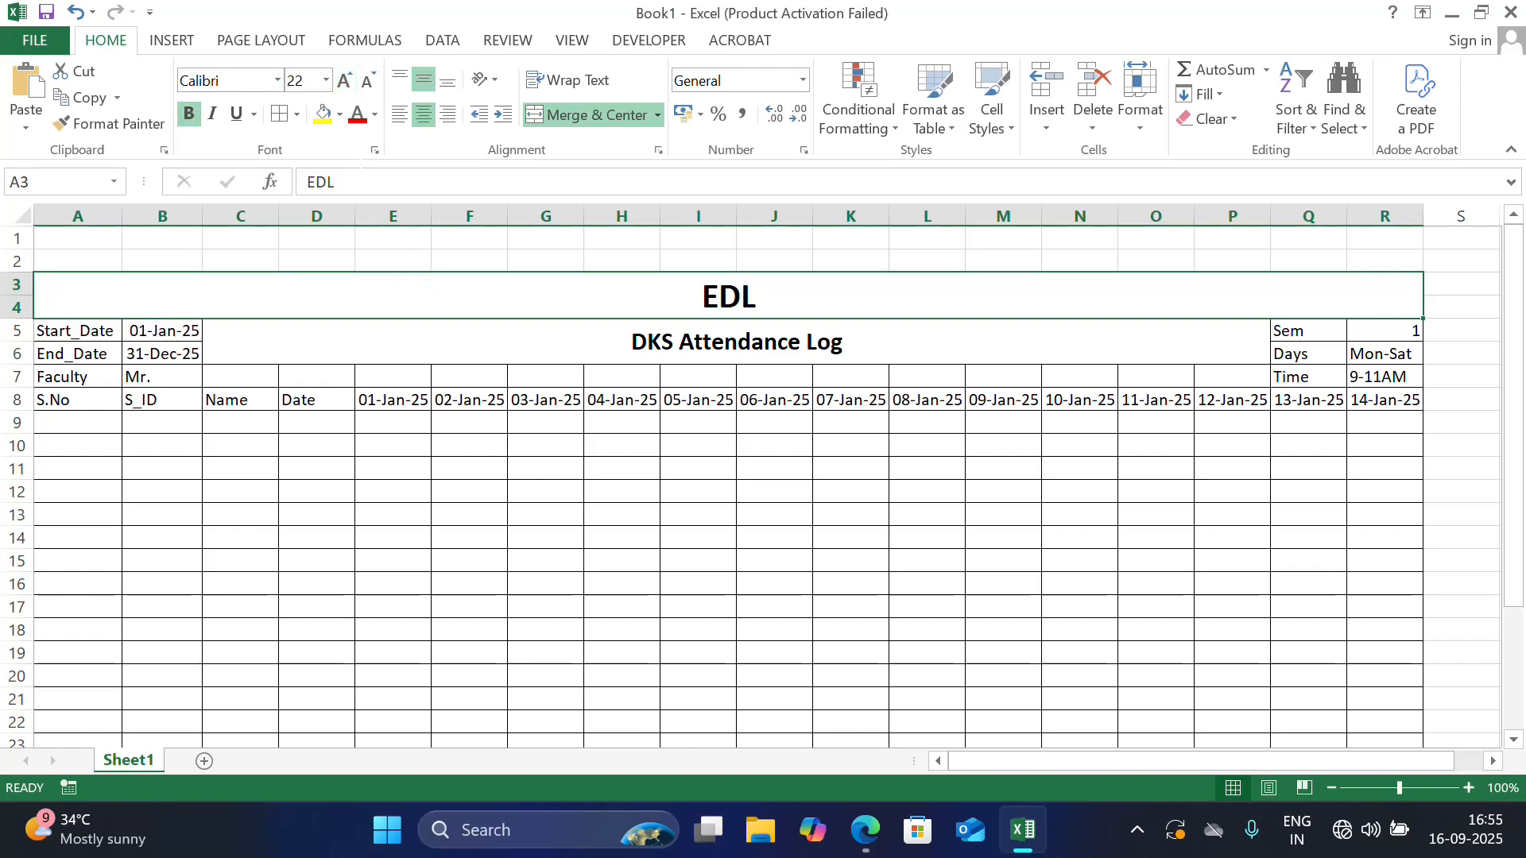
Fill the EDL heading with light blue and the DKS Attendance Log title with a paler shade of the same blue
click(339, 114)
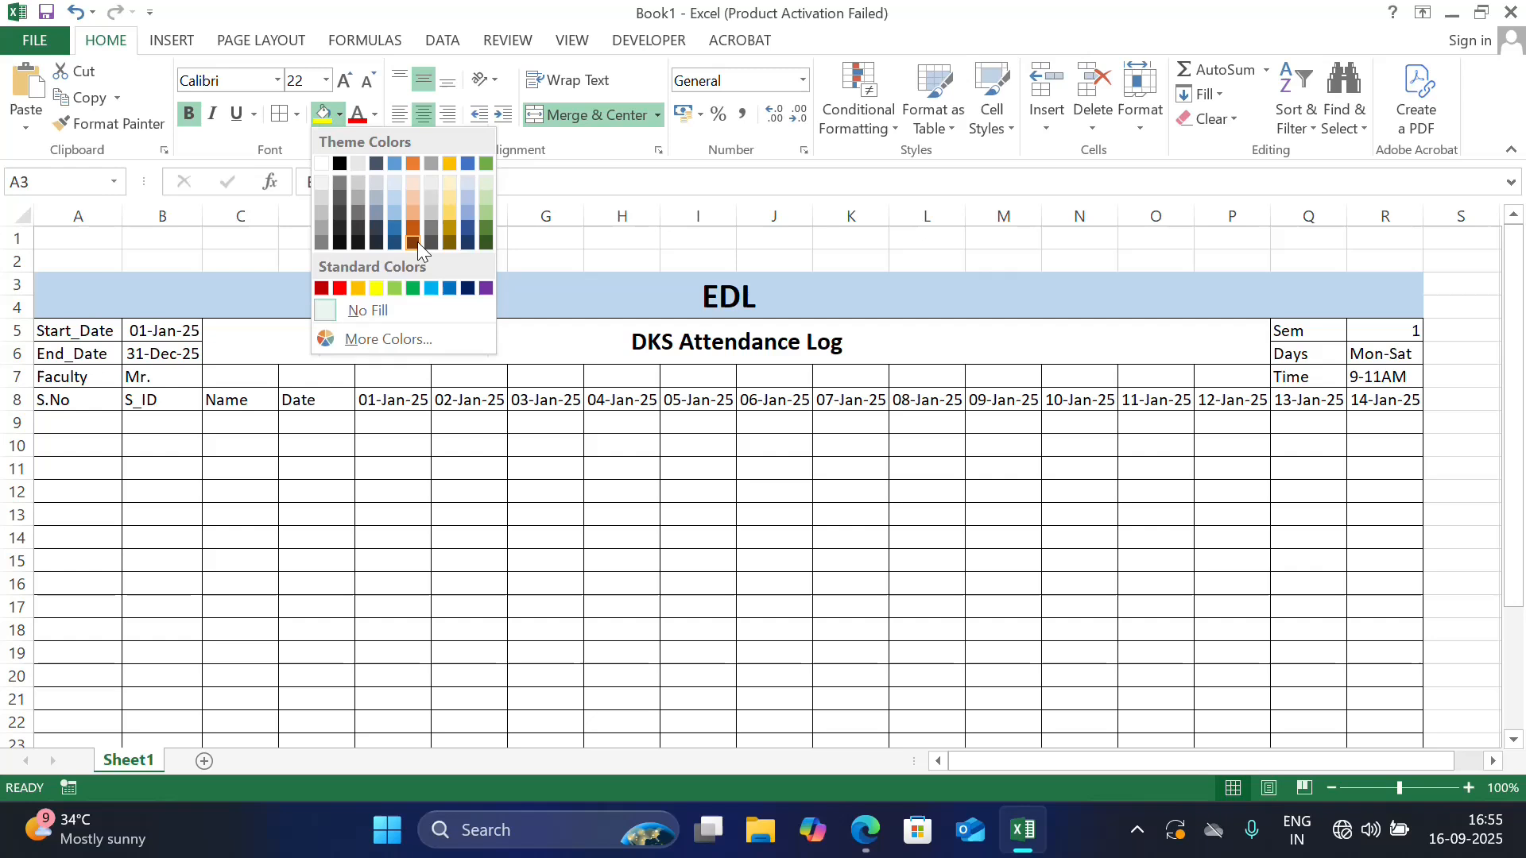
click(394, 199)
click(463, 326)
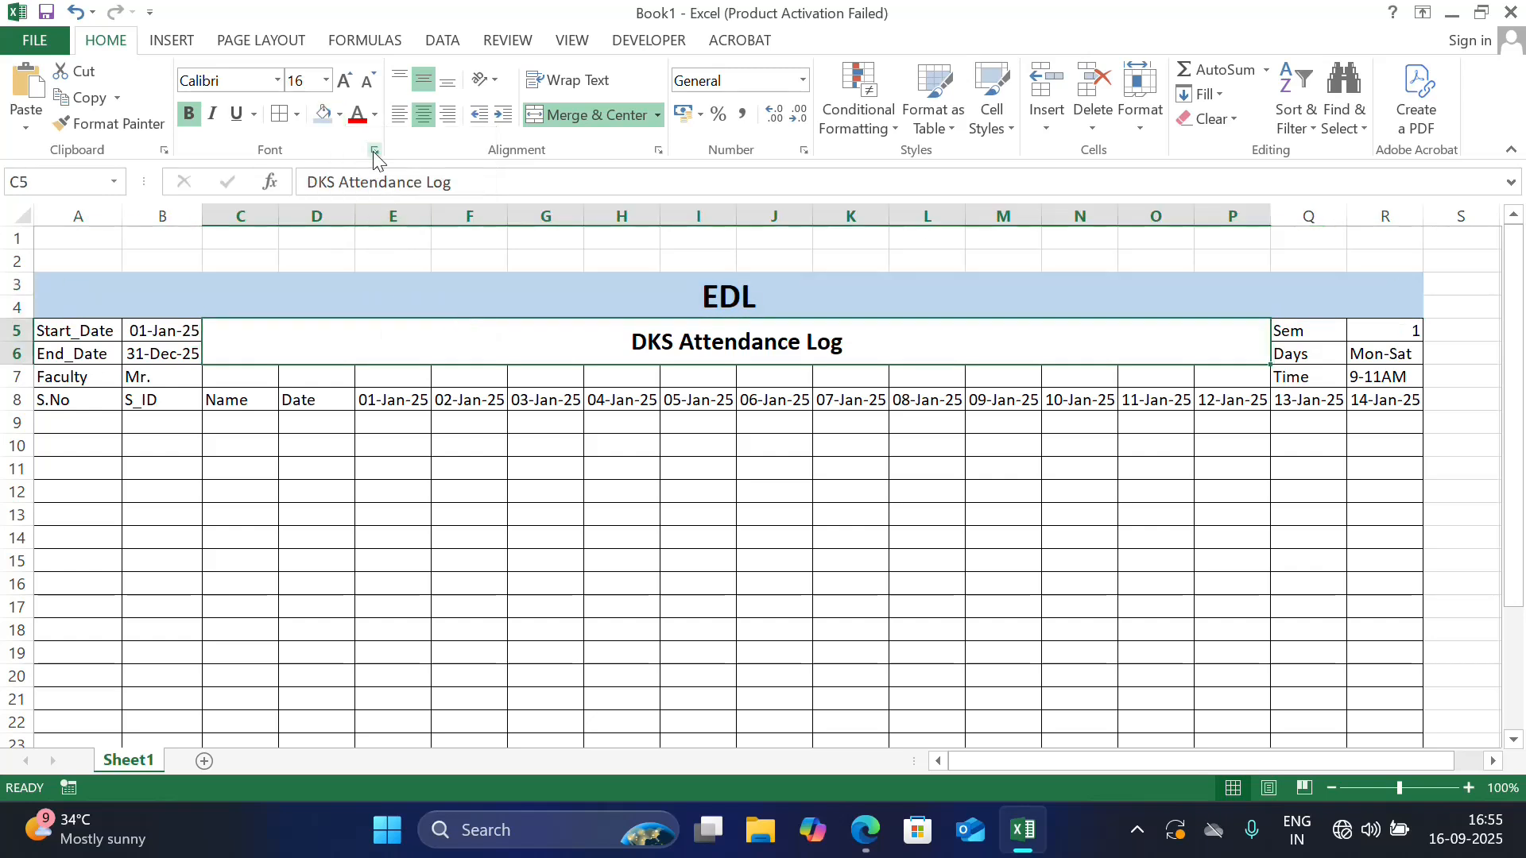
click(339, 114)
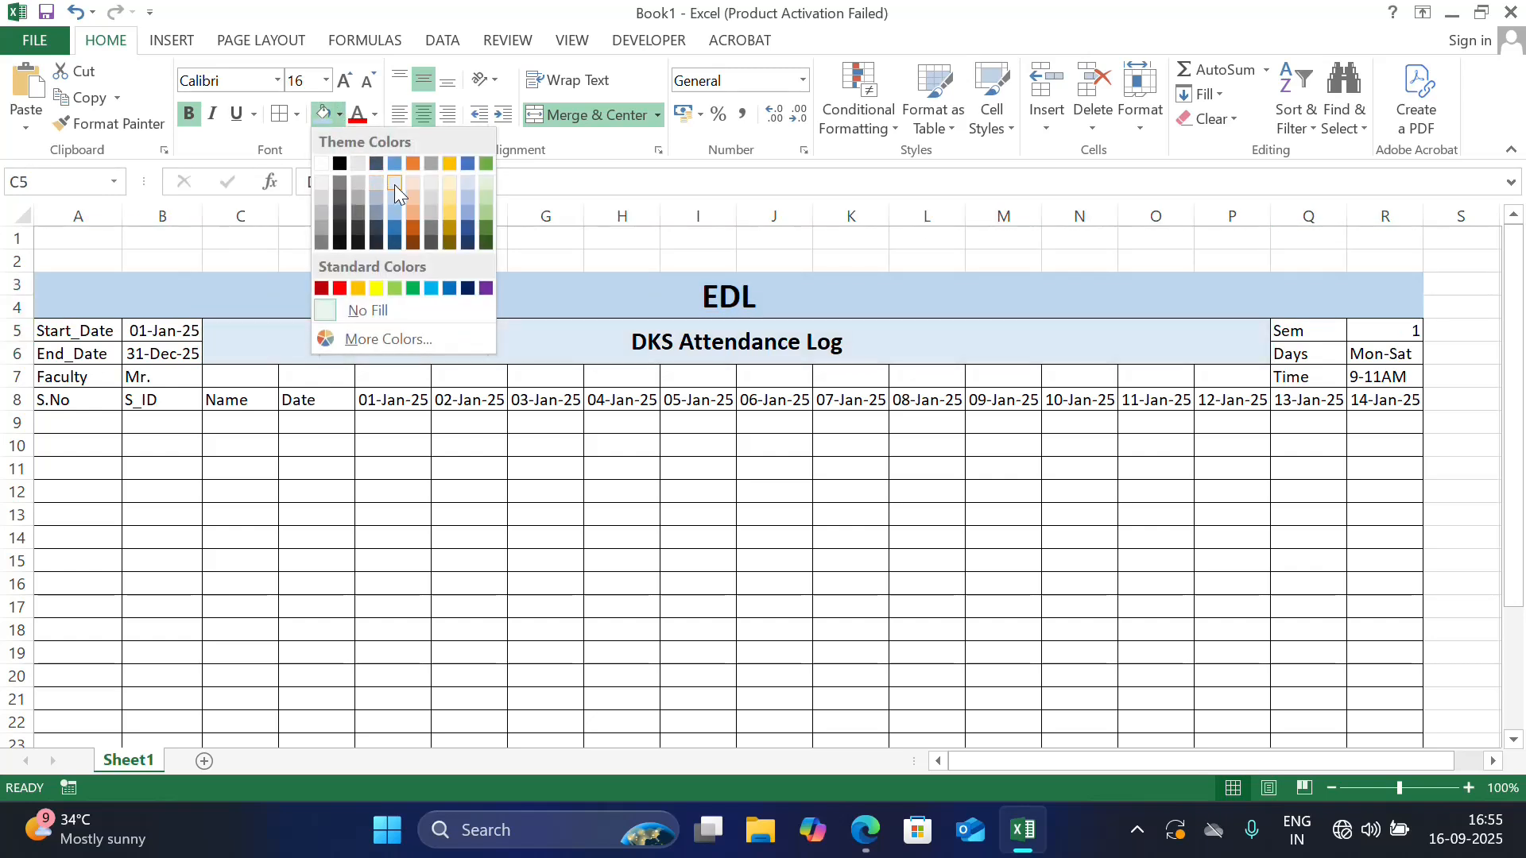
click(394, 182)
click(866, 482)
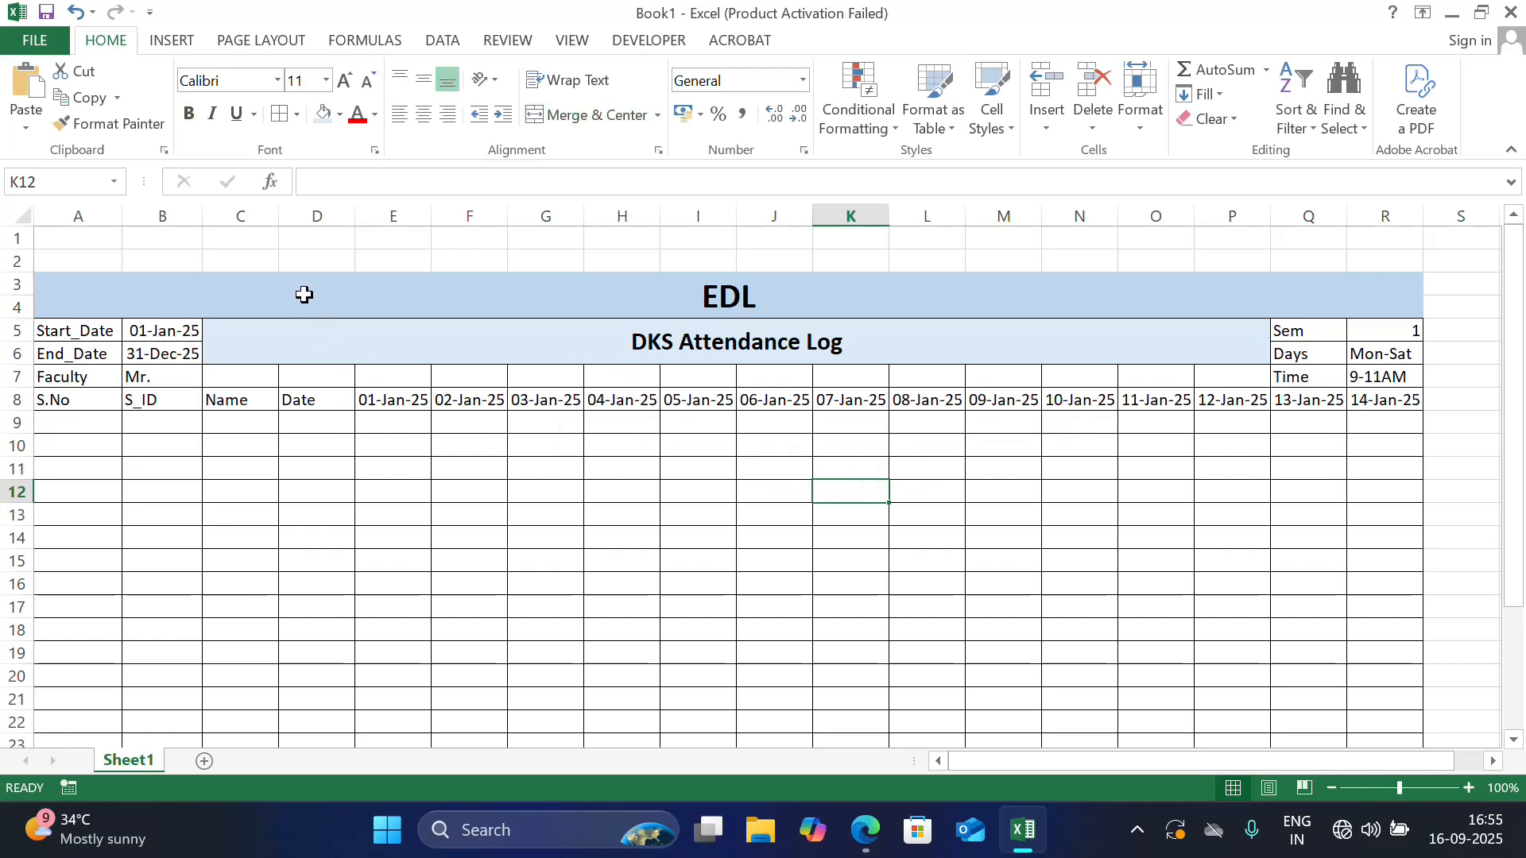
click(304, 294)
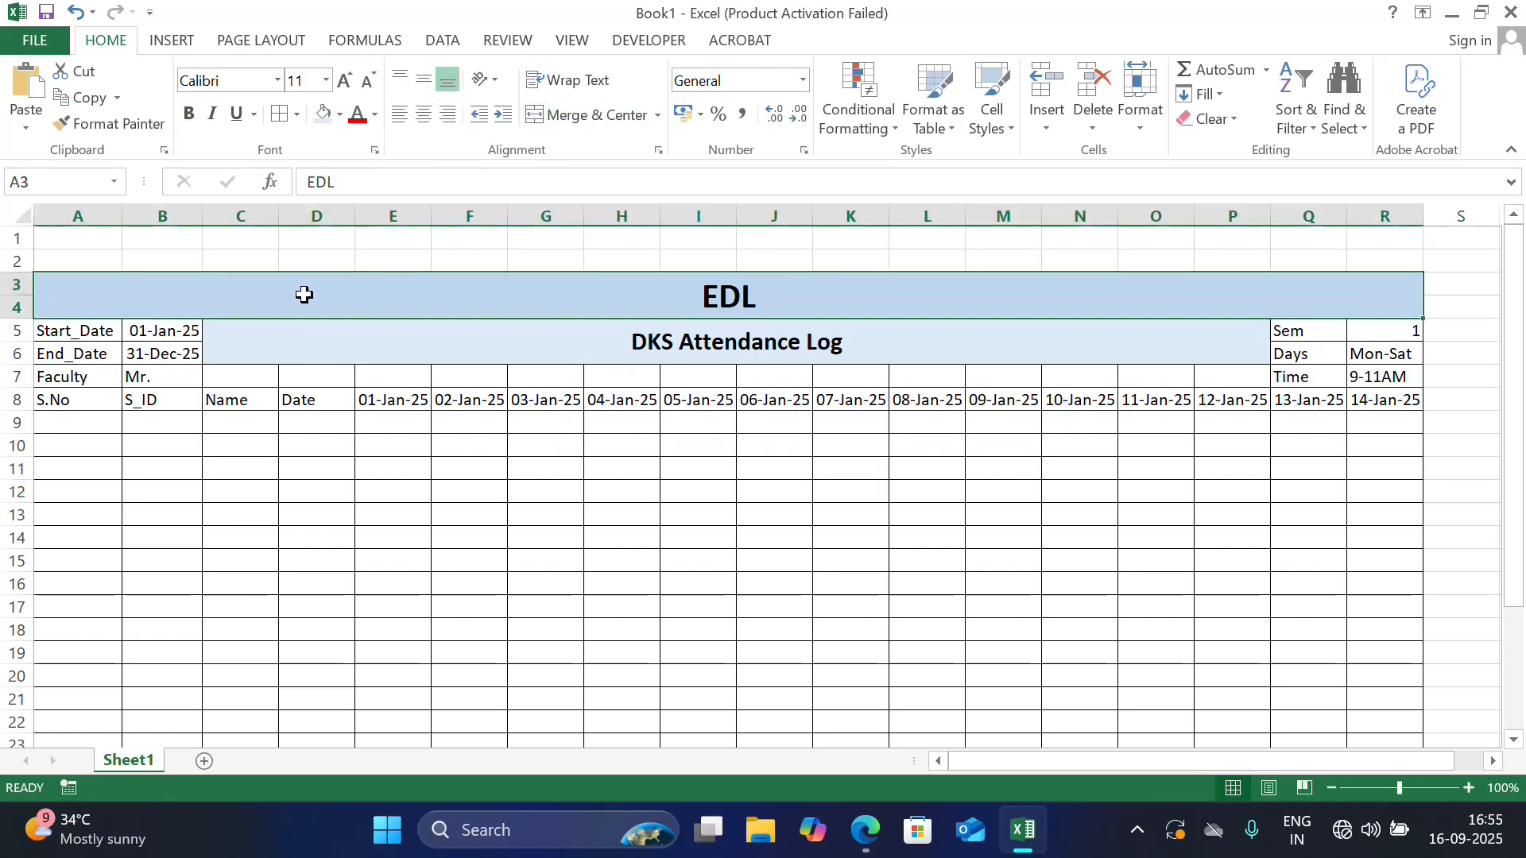
Number the S.No column from 1 to 21 in A9:A29 by filling a series from a starting value of 1
click(63, 421)
text(1)
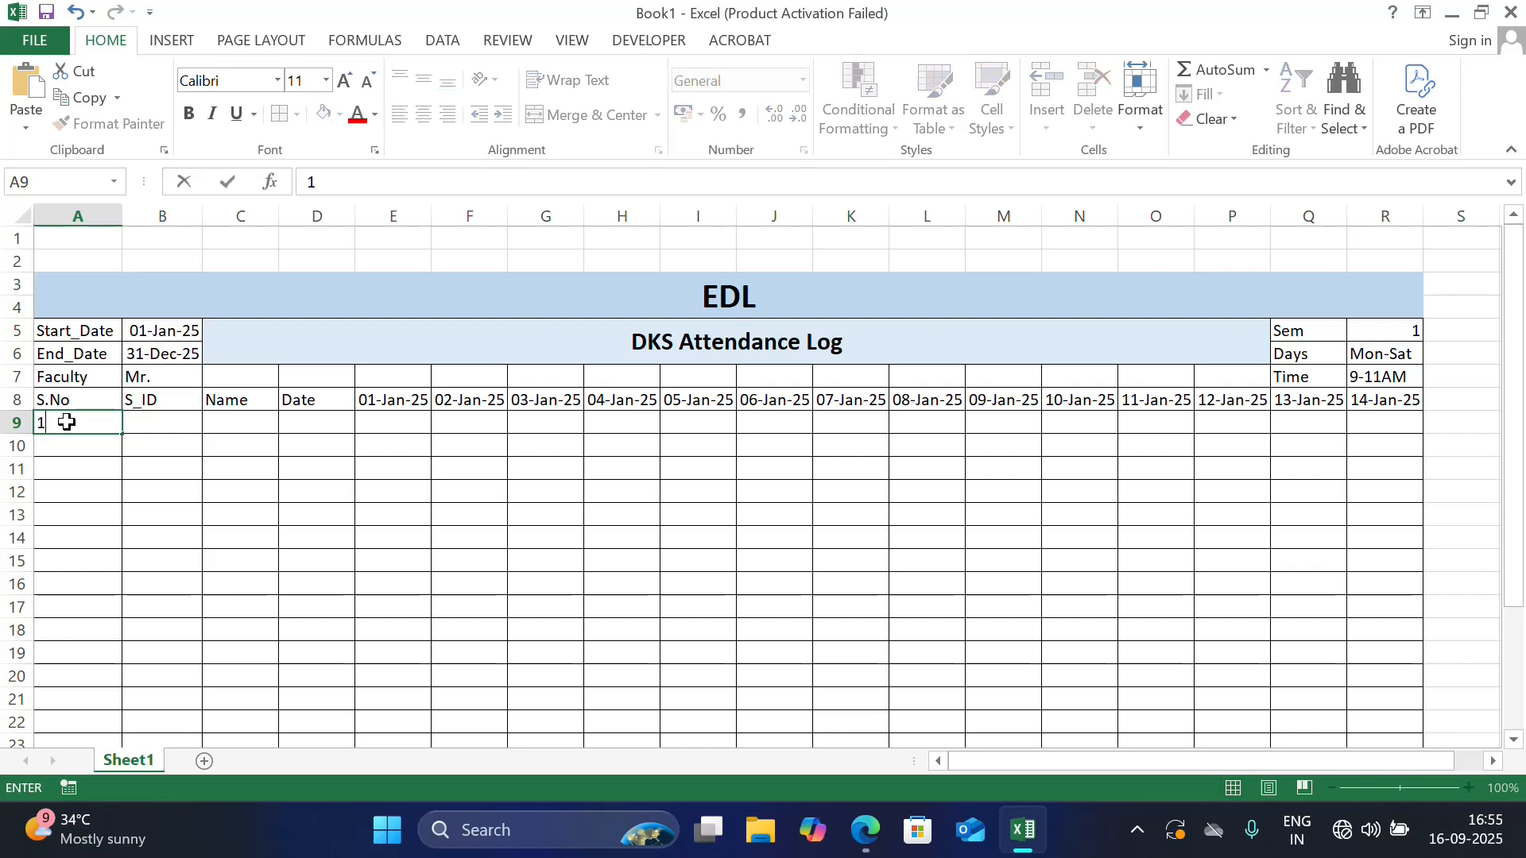
click(188, 465)
right_click(189, 466)
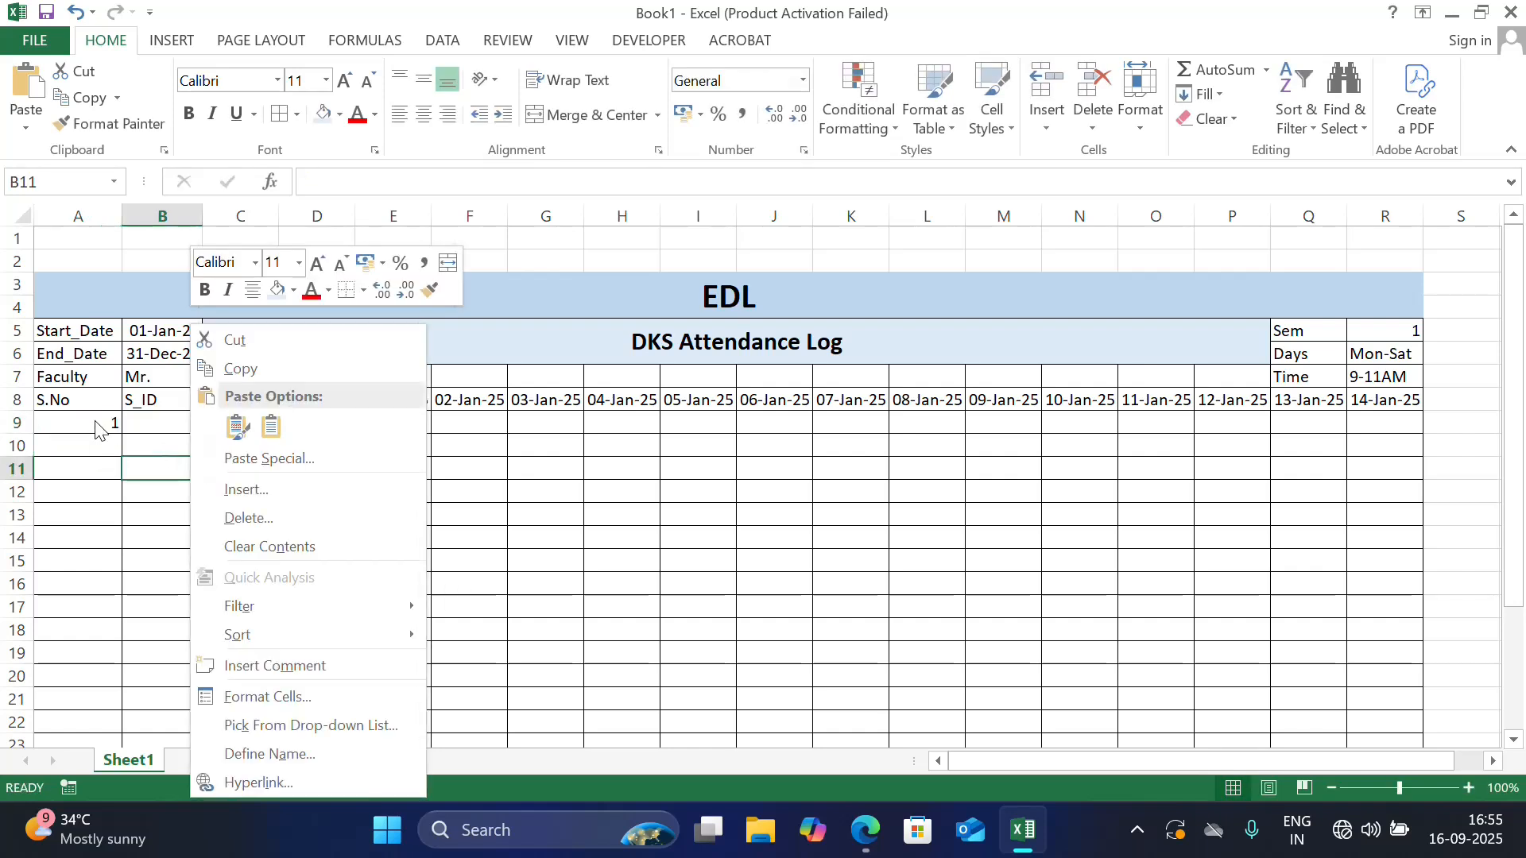
click(89, 421)
click(96, 422)
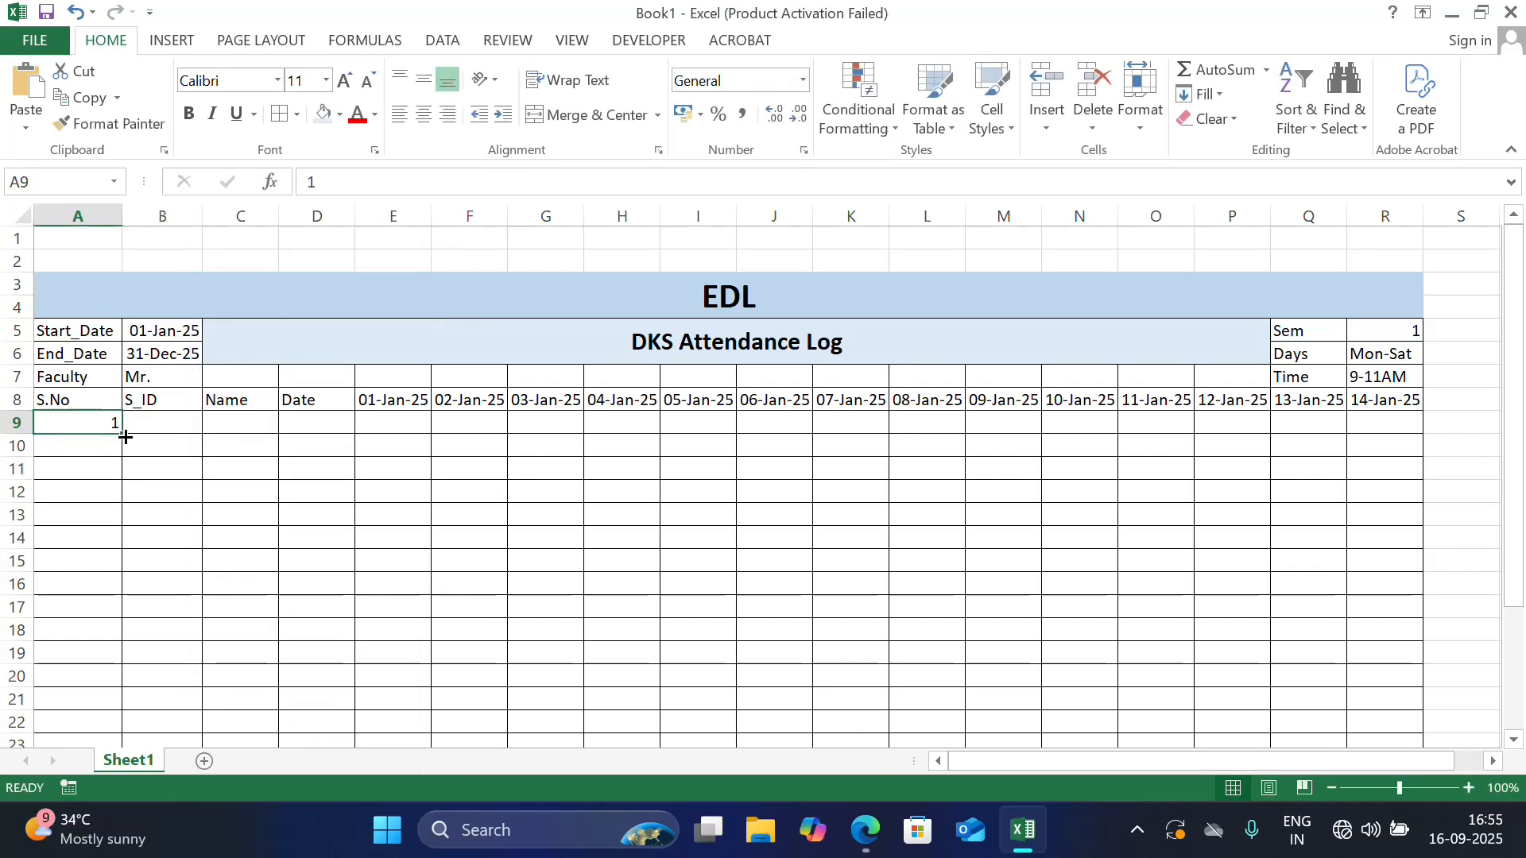
drag(125, 436, 117, 669)
click(139, 676)
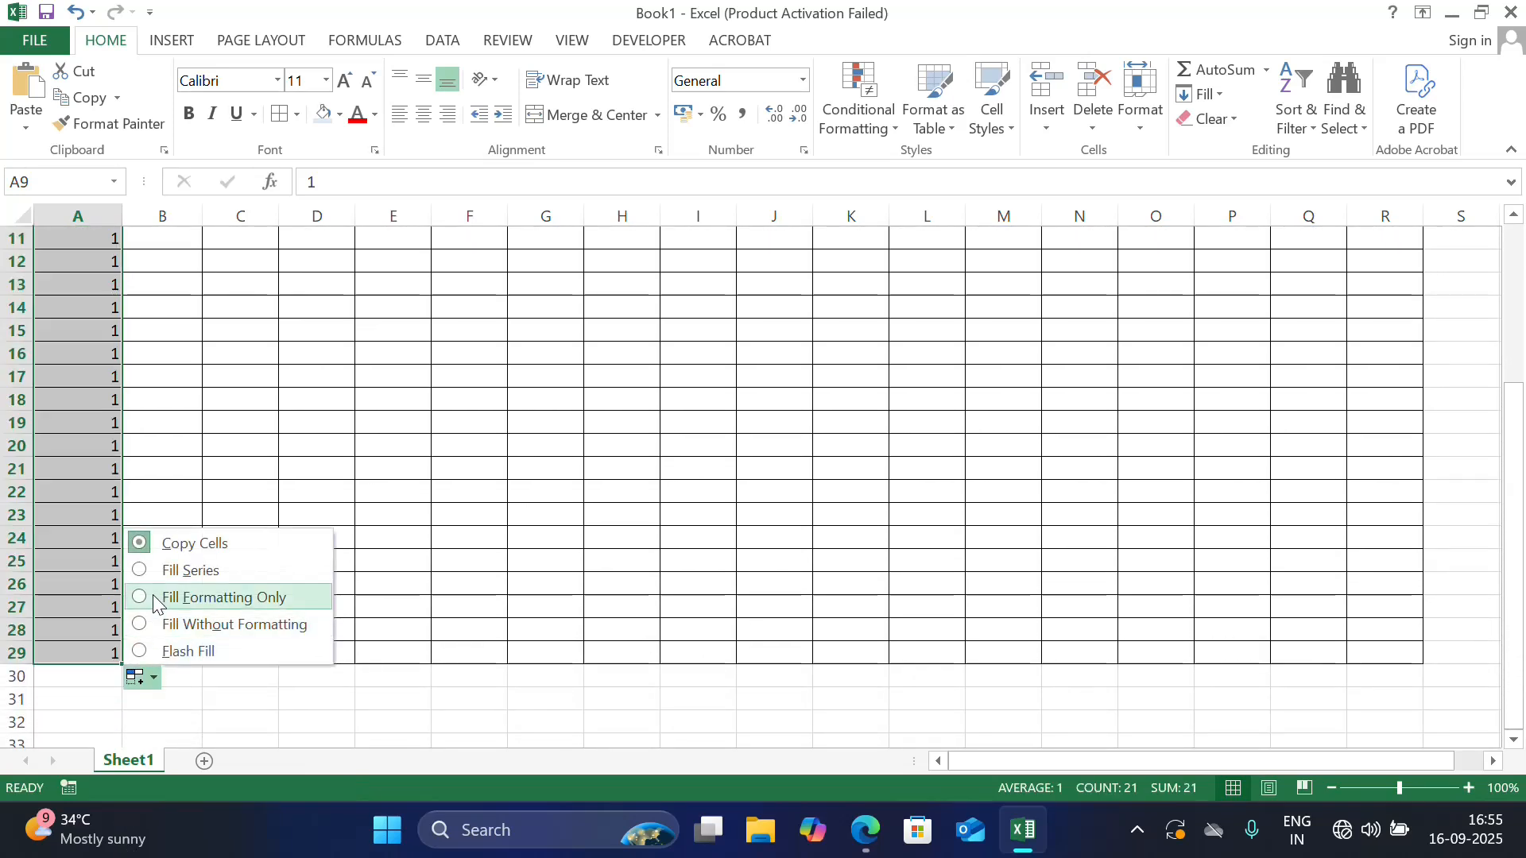
click(159, 574)
Enter S001 as the first S_ID in B9 and fill the series down to S021 in B29
click(179, 343)
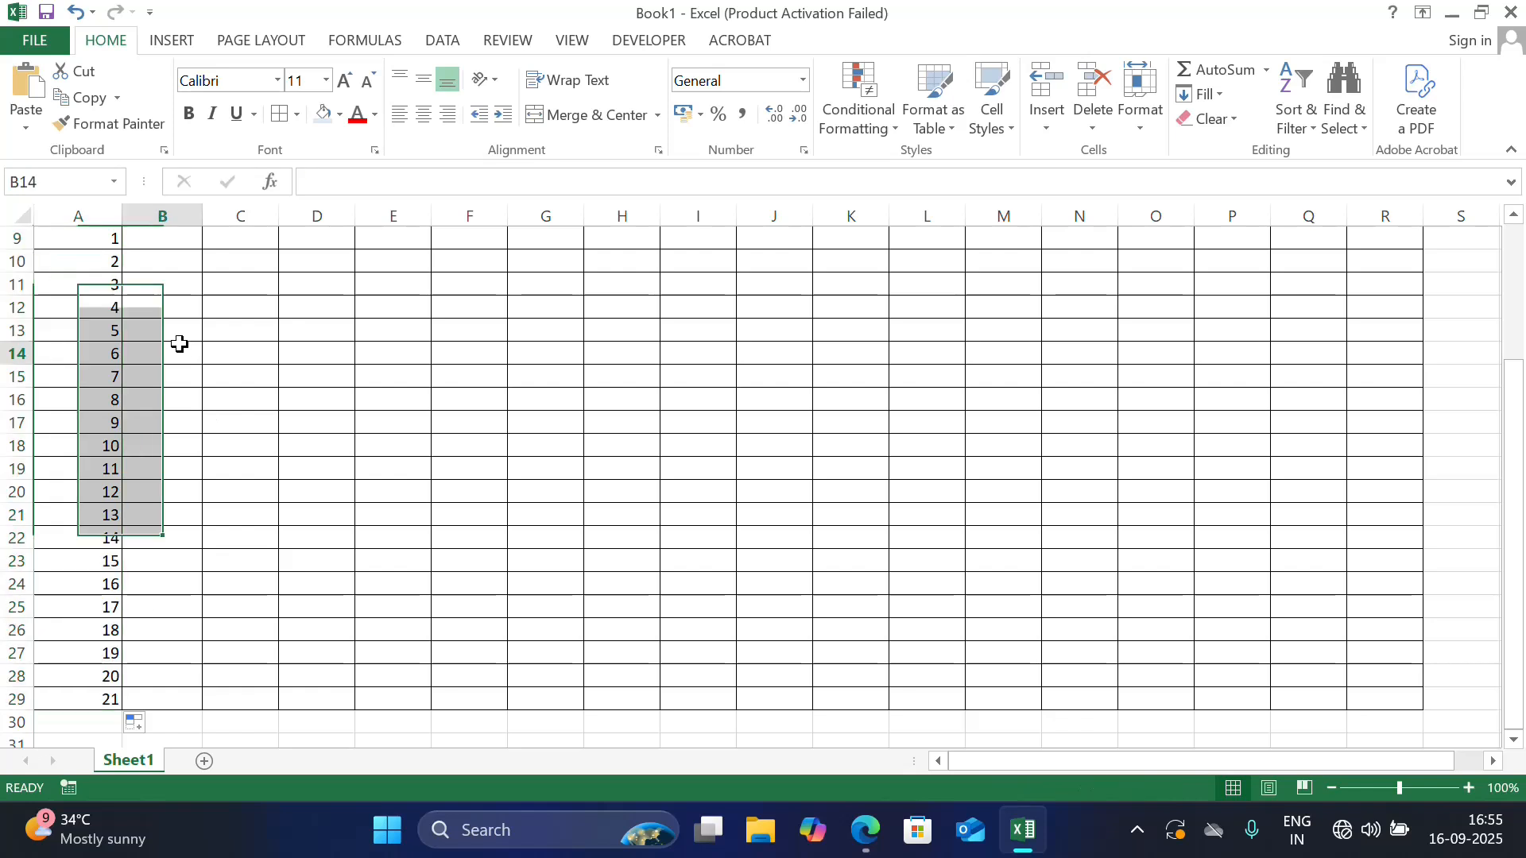
key(Up)
key(Up)
key(Up)
key(Up)
key(Up)
key(Up)
key(Up)
key(Up)
key(Up)
key(Up)
key(Up)
key(Up)
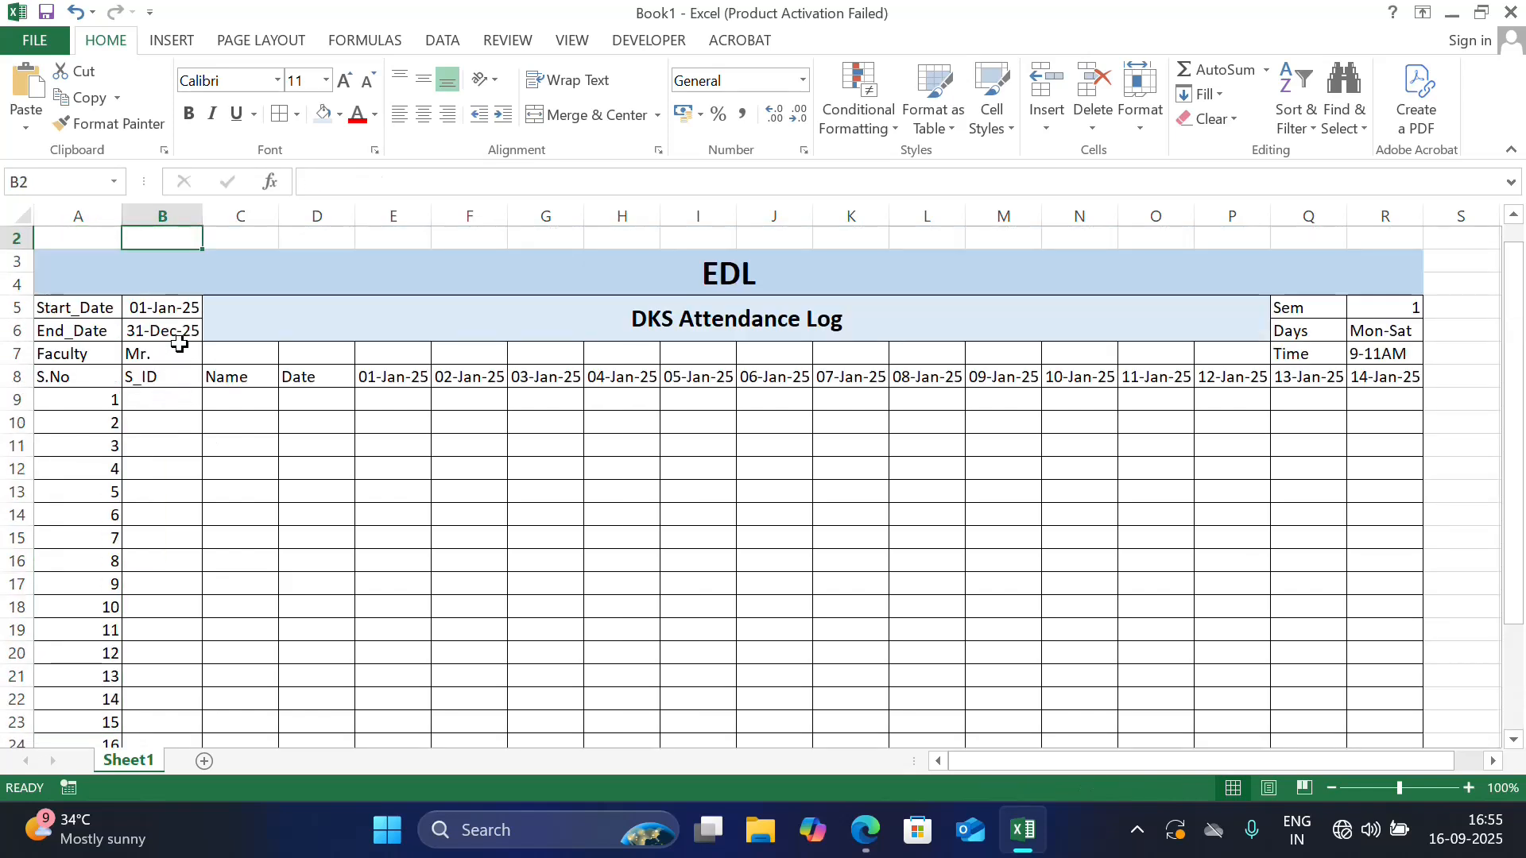
click(158, 402)
text(S001)
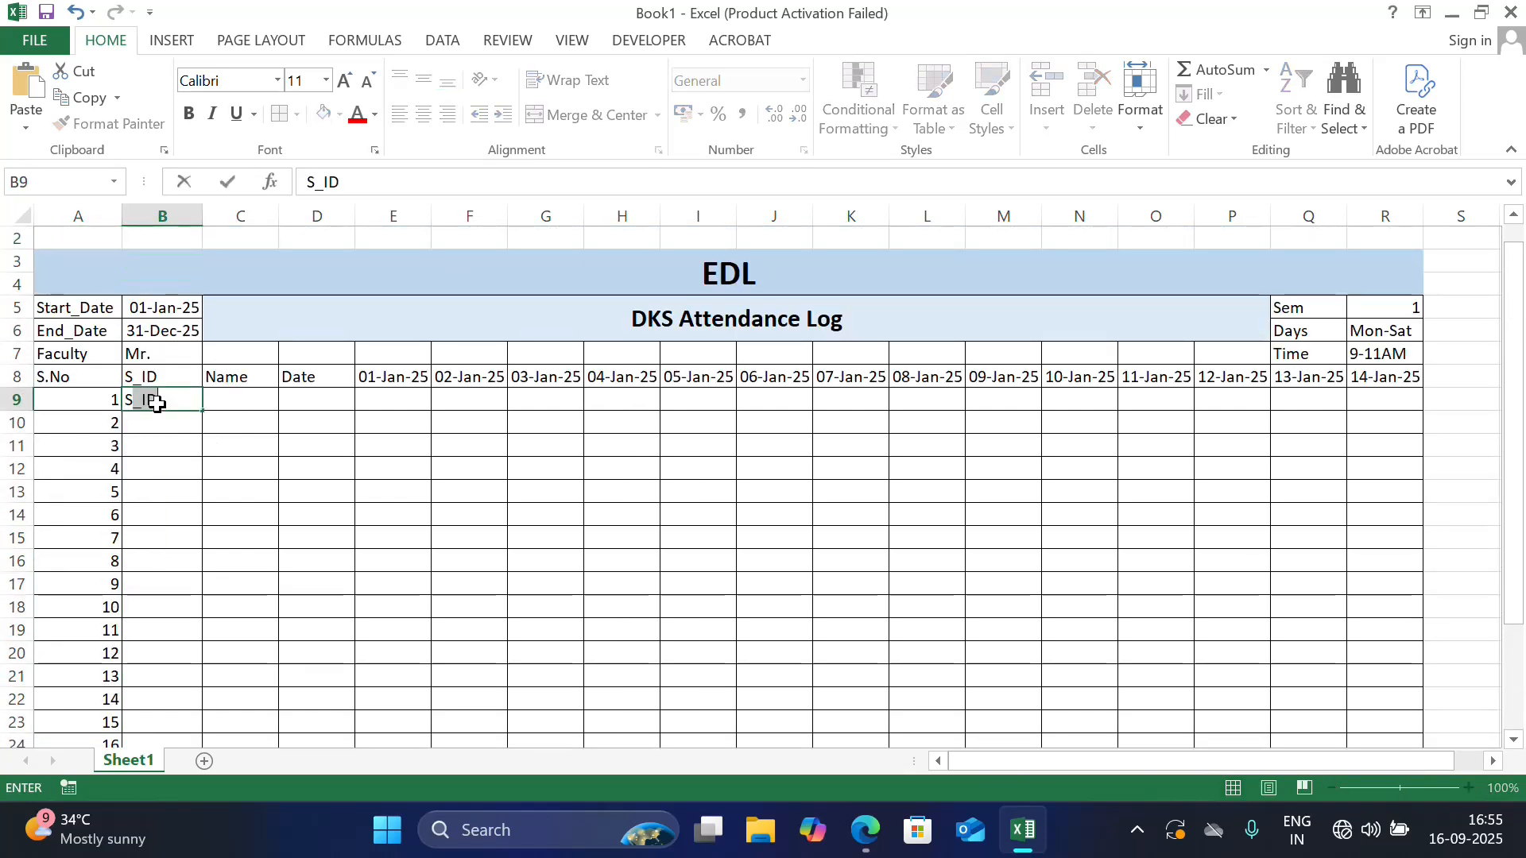
click(246, 434)
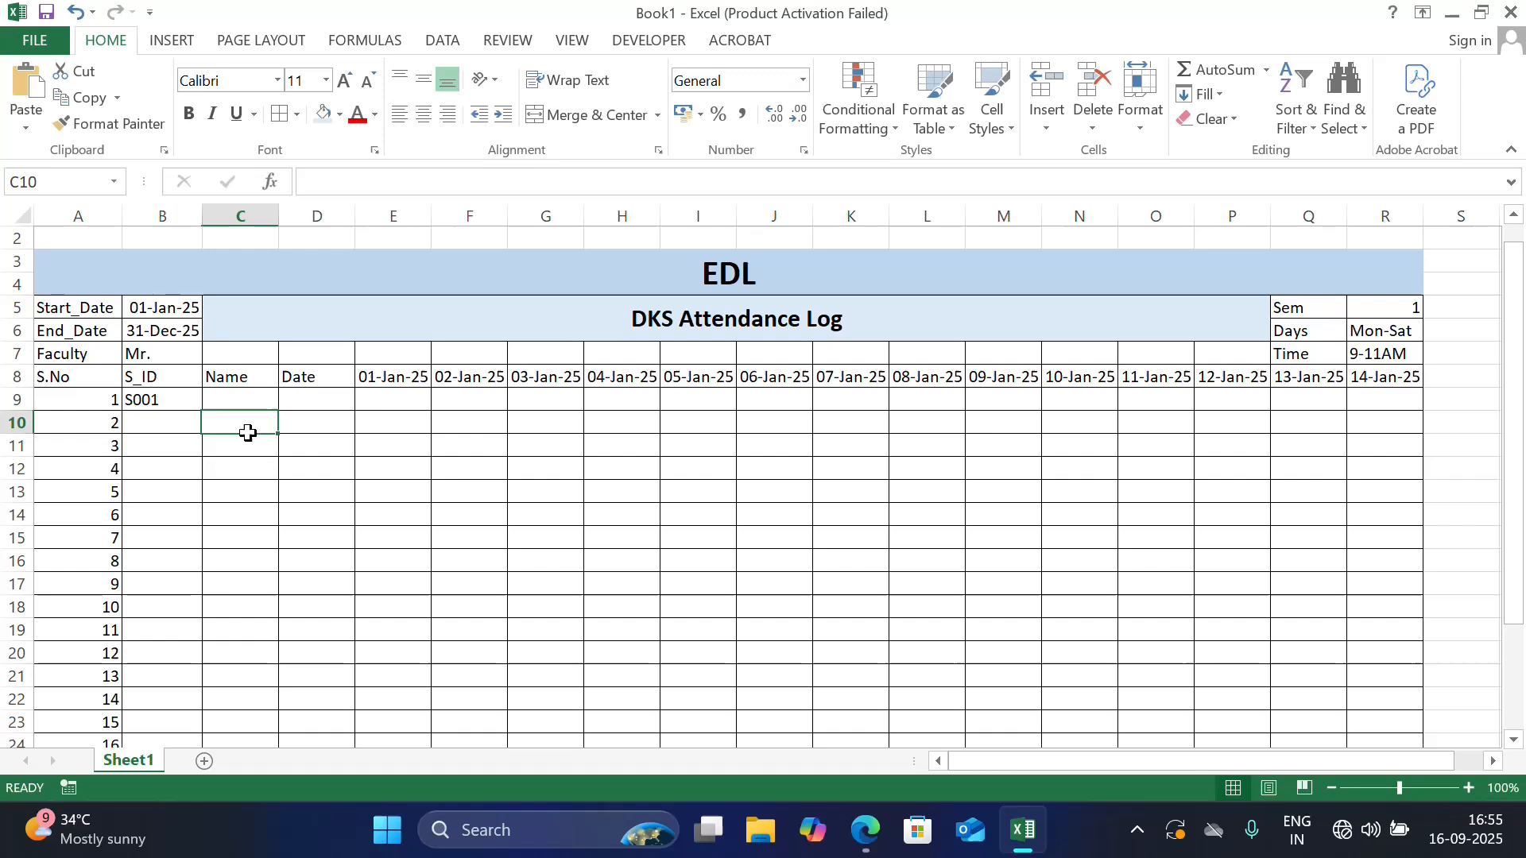
click(182, 398)
drag(203, 413, 177, 717)
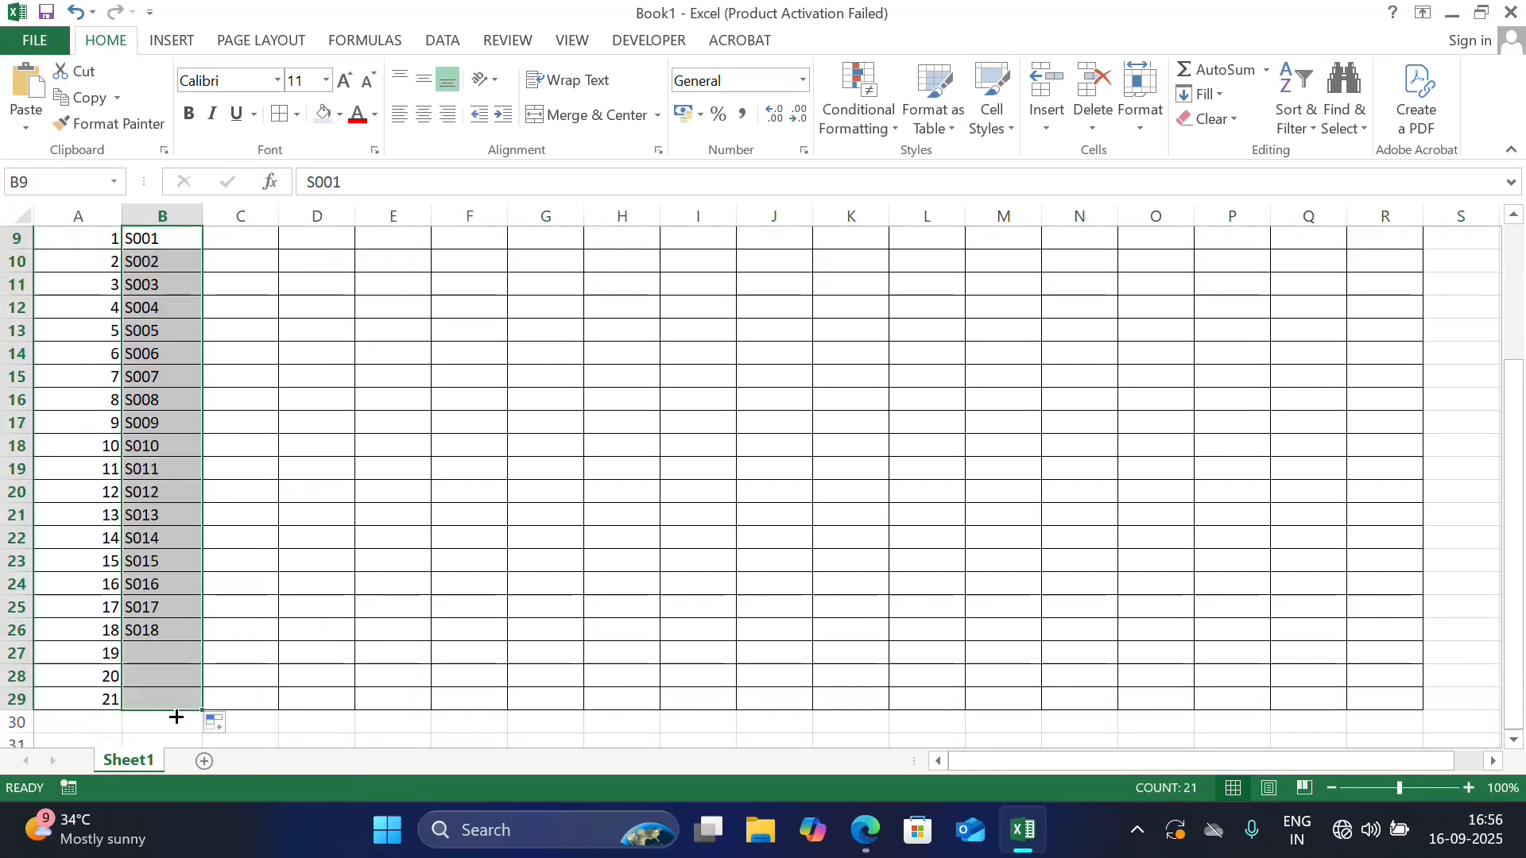
Make the class details and column headings in A5:R8 bold
click(240, 384)
key(Up)
key(Up)
key(Up)
key(Up)
key(Up)
key(Up)
key(Up)
key(Up)
key(Up)
key(Up)
key(Up)
key(Up)
key(Up)
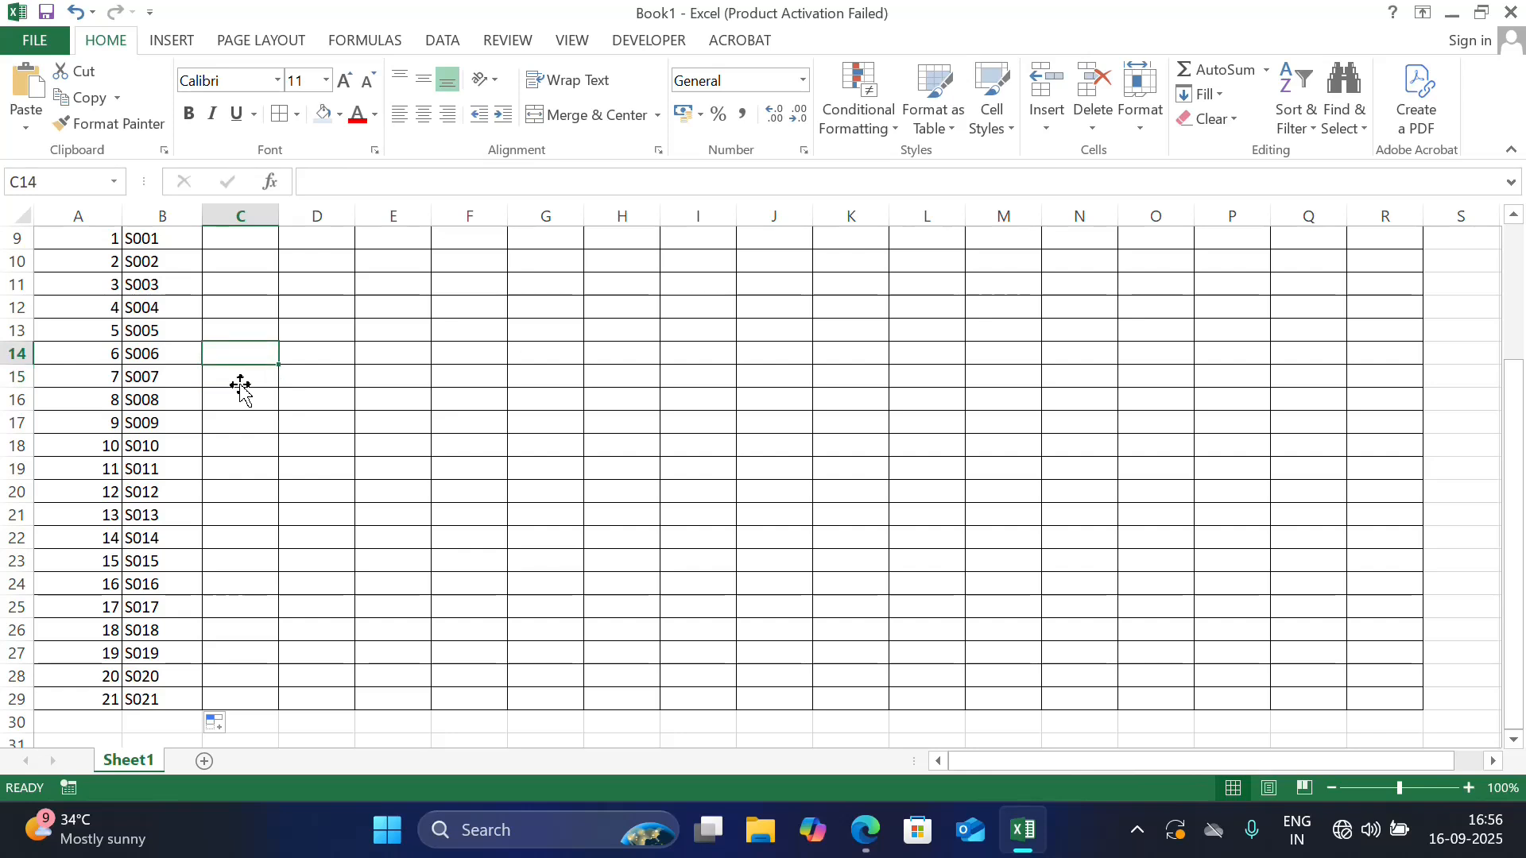
click(239, 401)
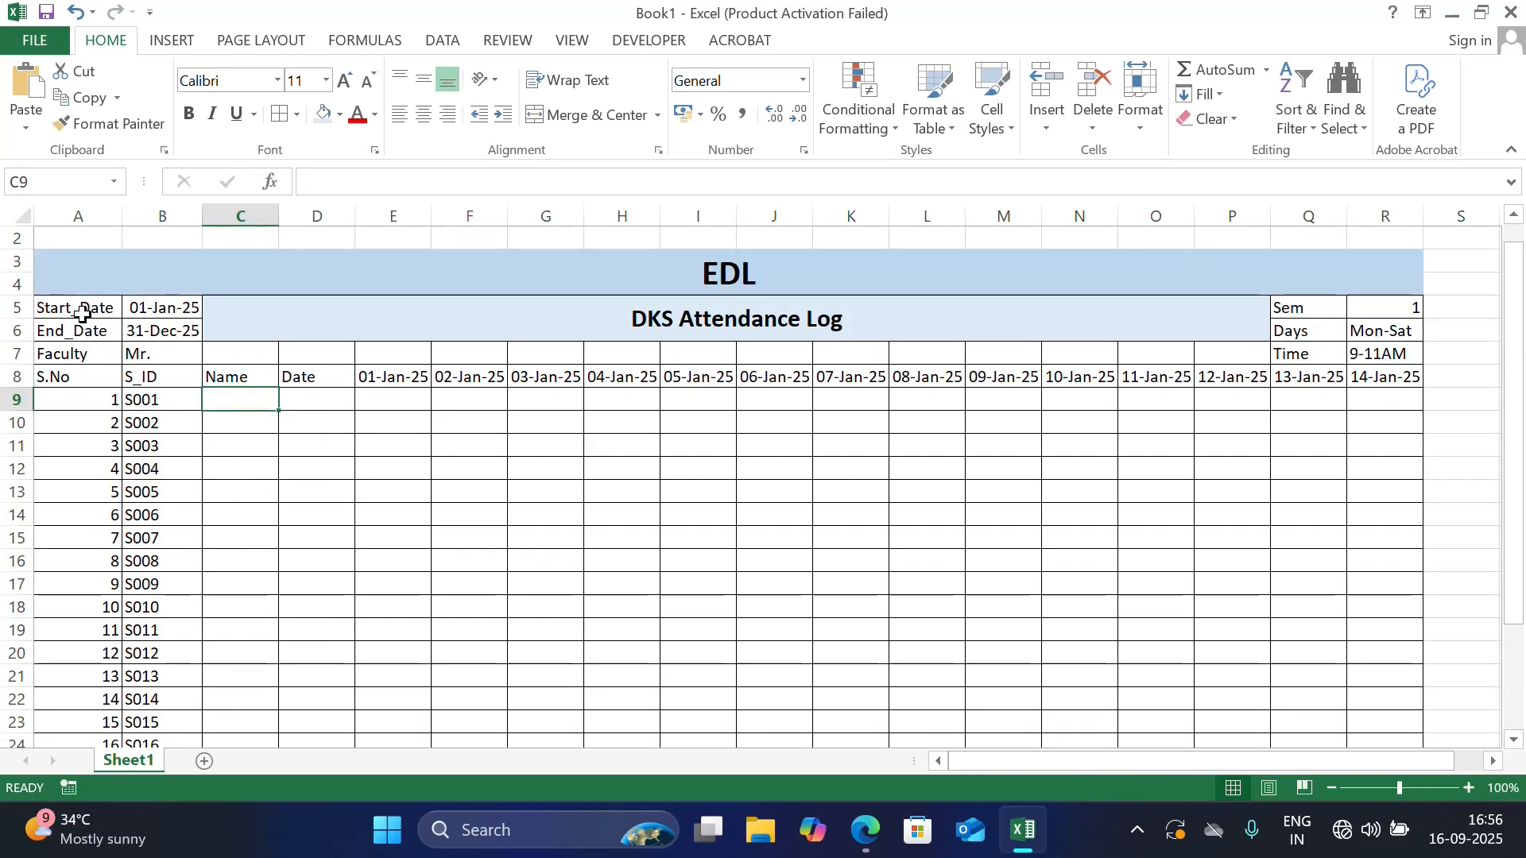
drag(82, 312, 1401, 378)
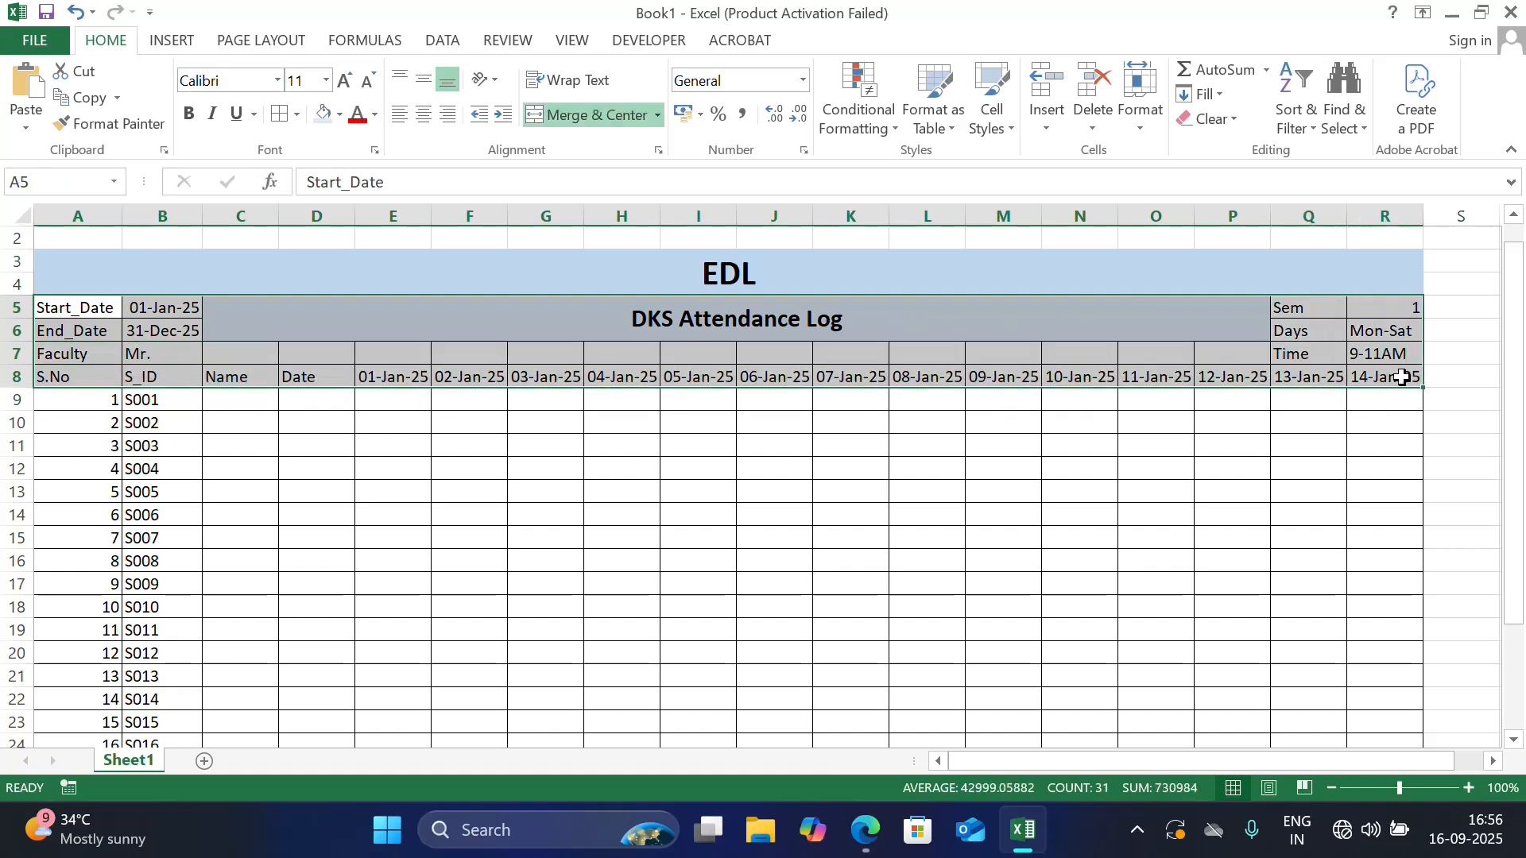
key(ctrl+b)
click(1252, 550)
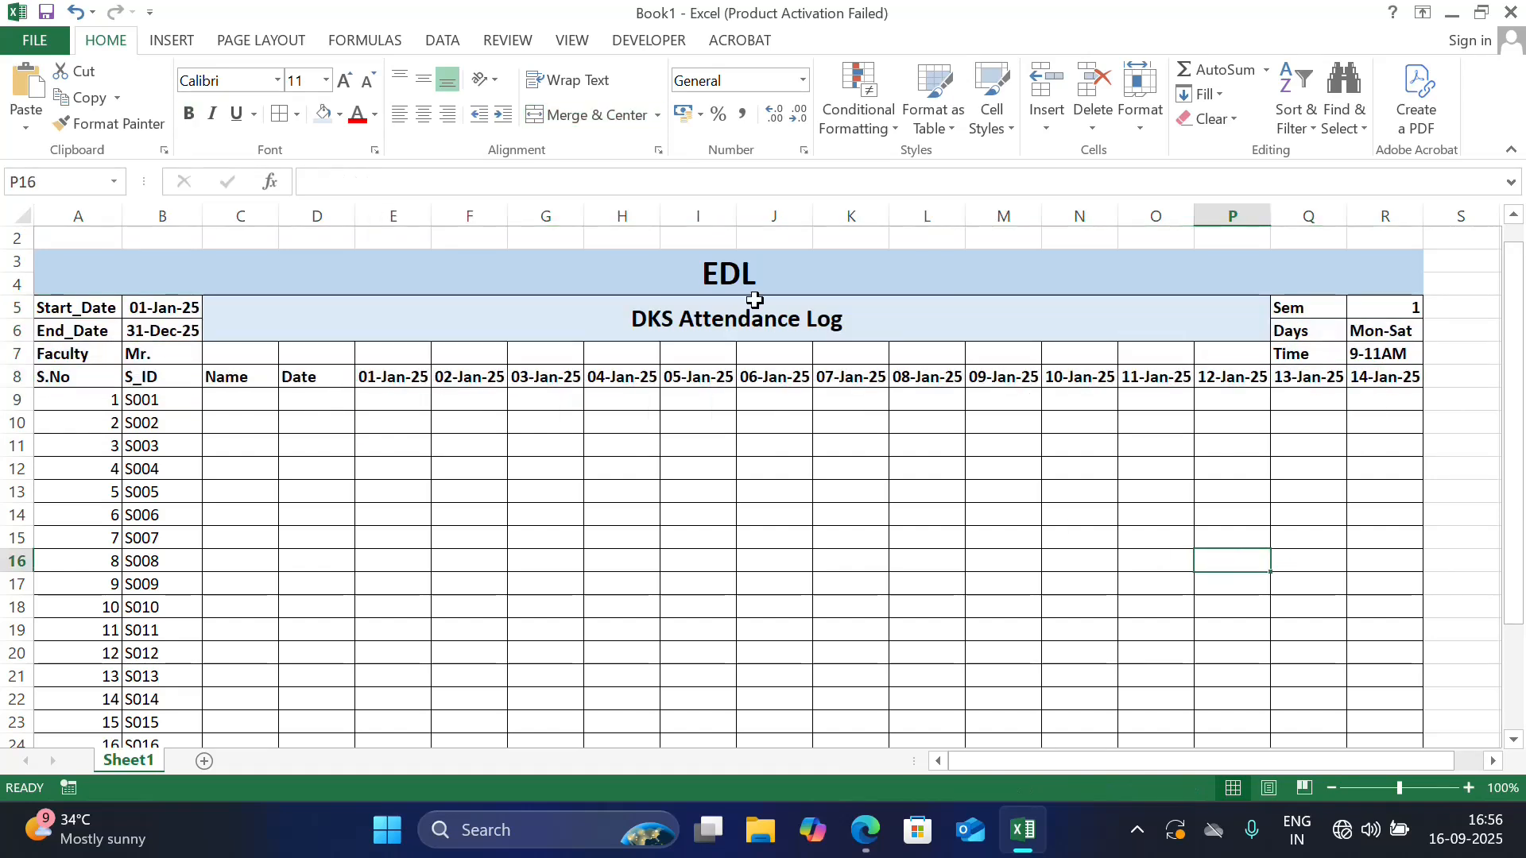
Switch to Page Break Preview and limit the print area to A3:R29 on a single page
drag(555, 273, 675, 351)
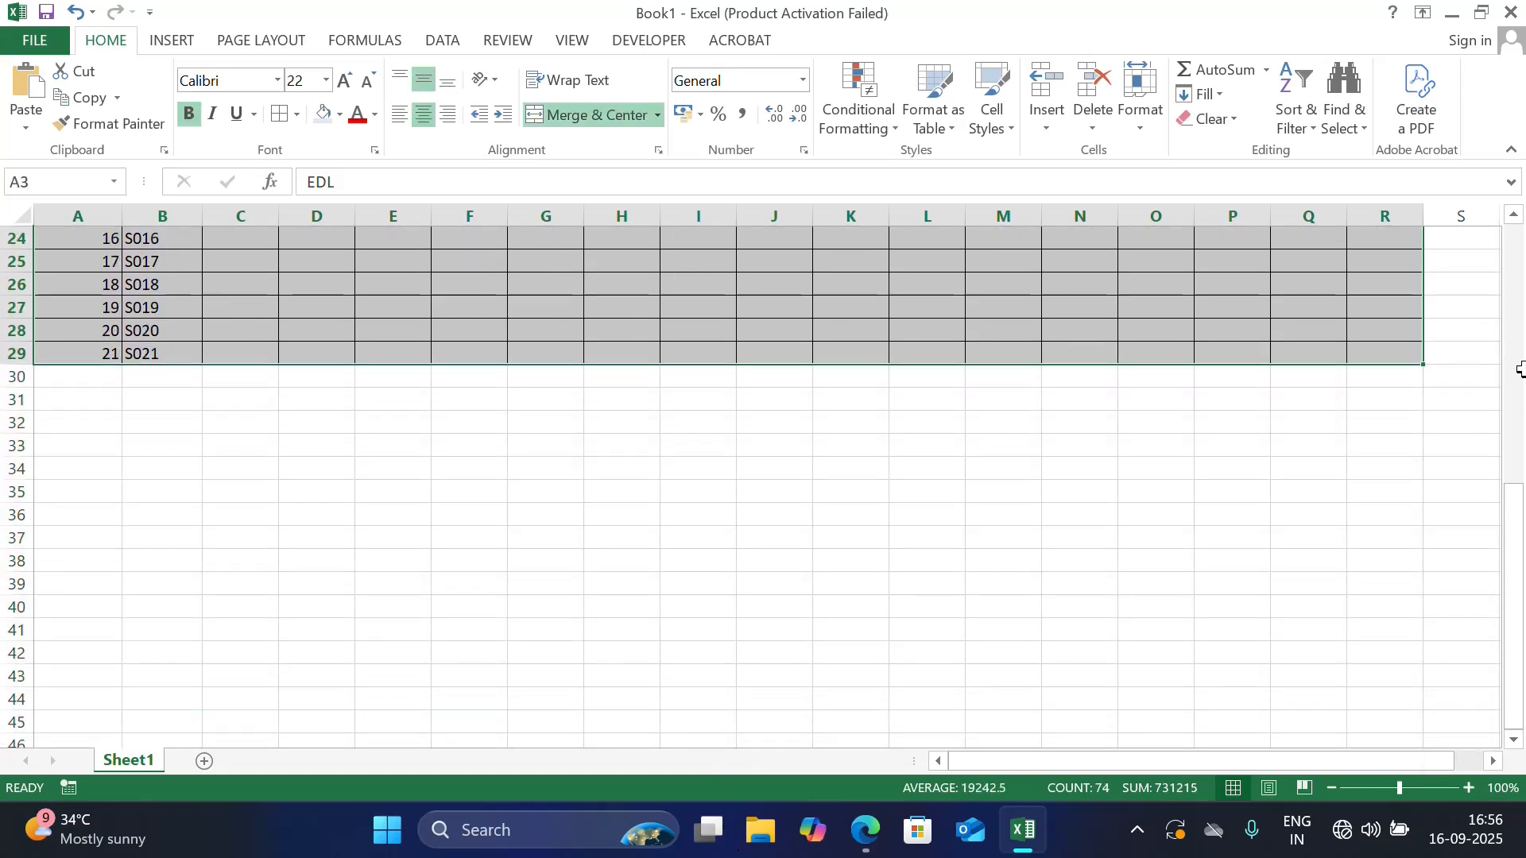
drag(1516, 517, 1508, 262)
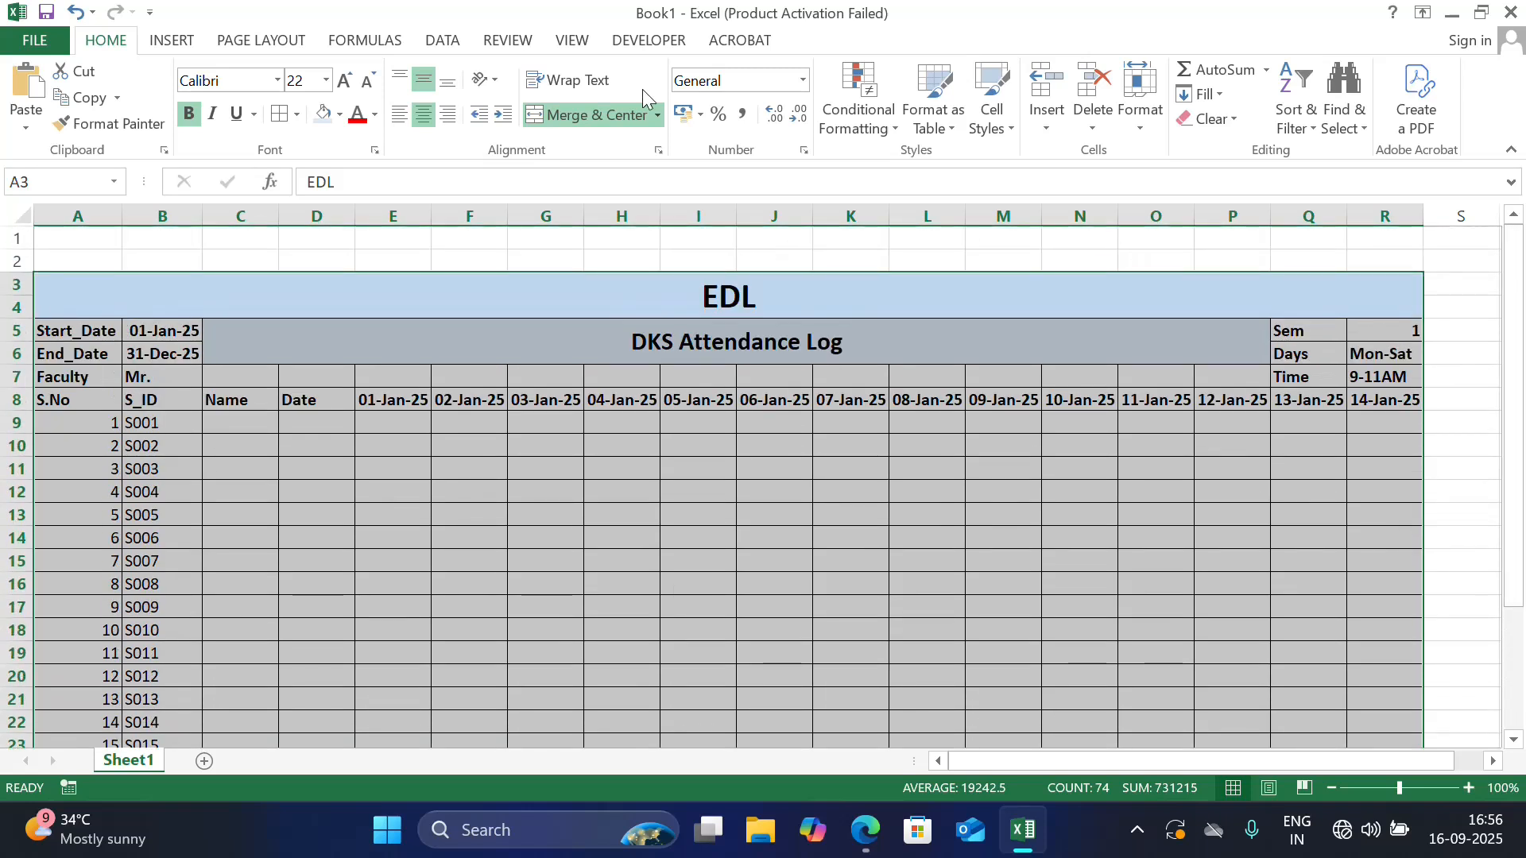
click(576, 46)
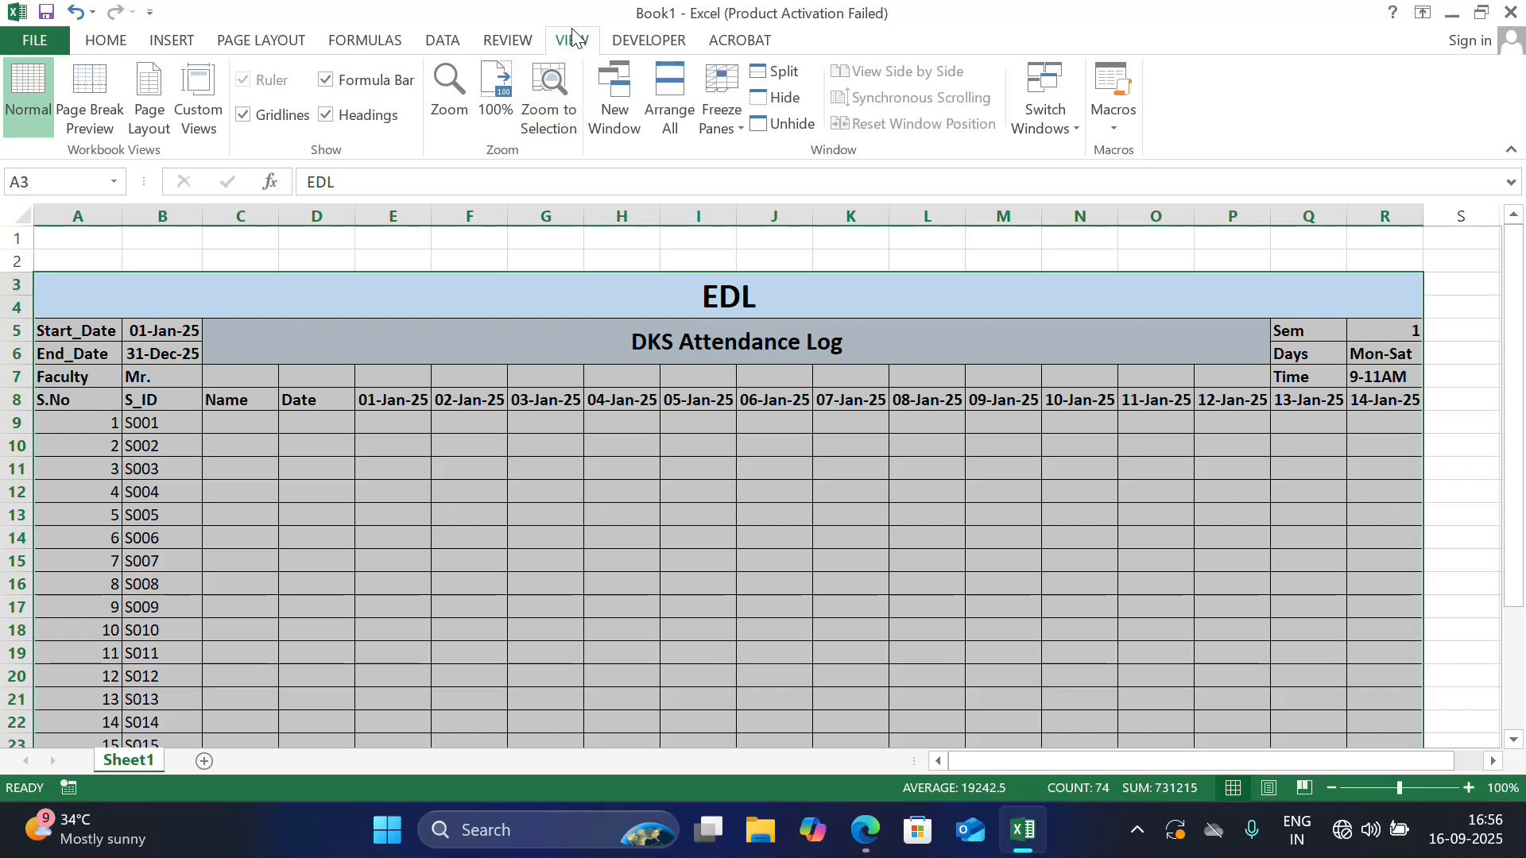
click(73, 89)
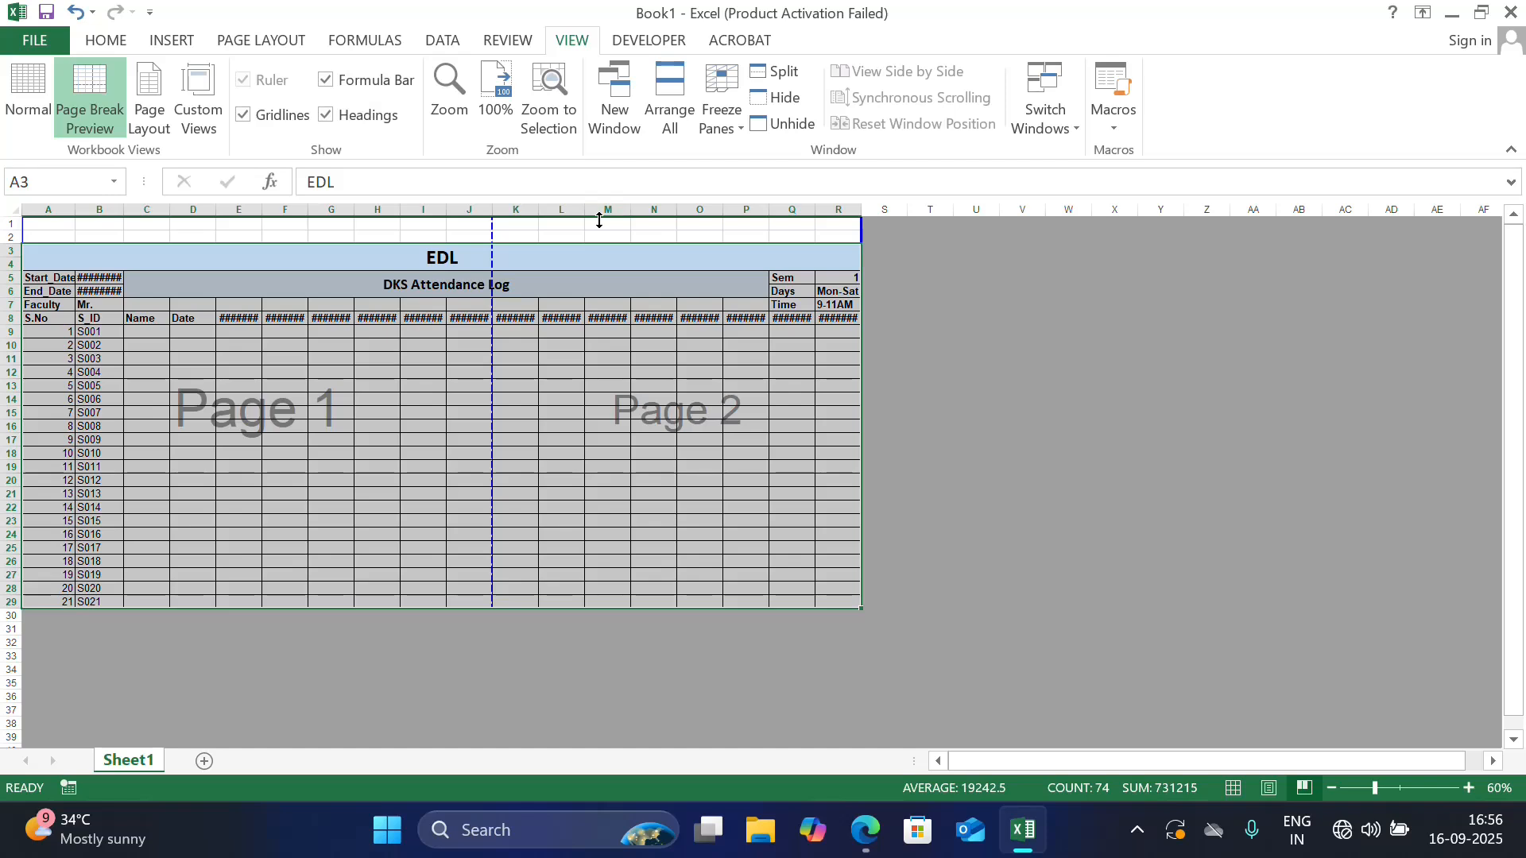
drag(600, 220, 599, 247)
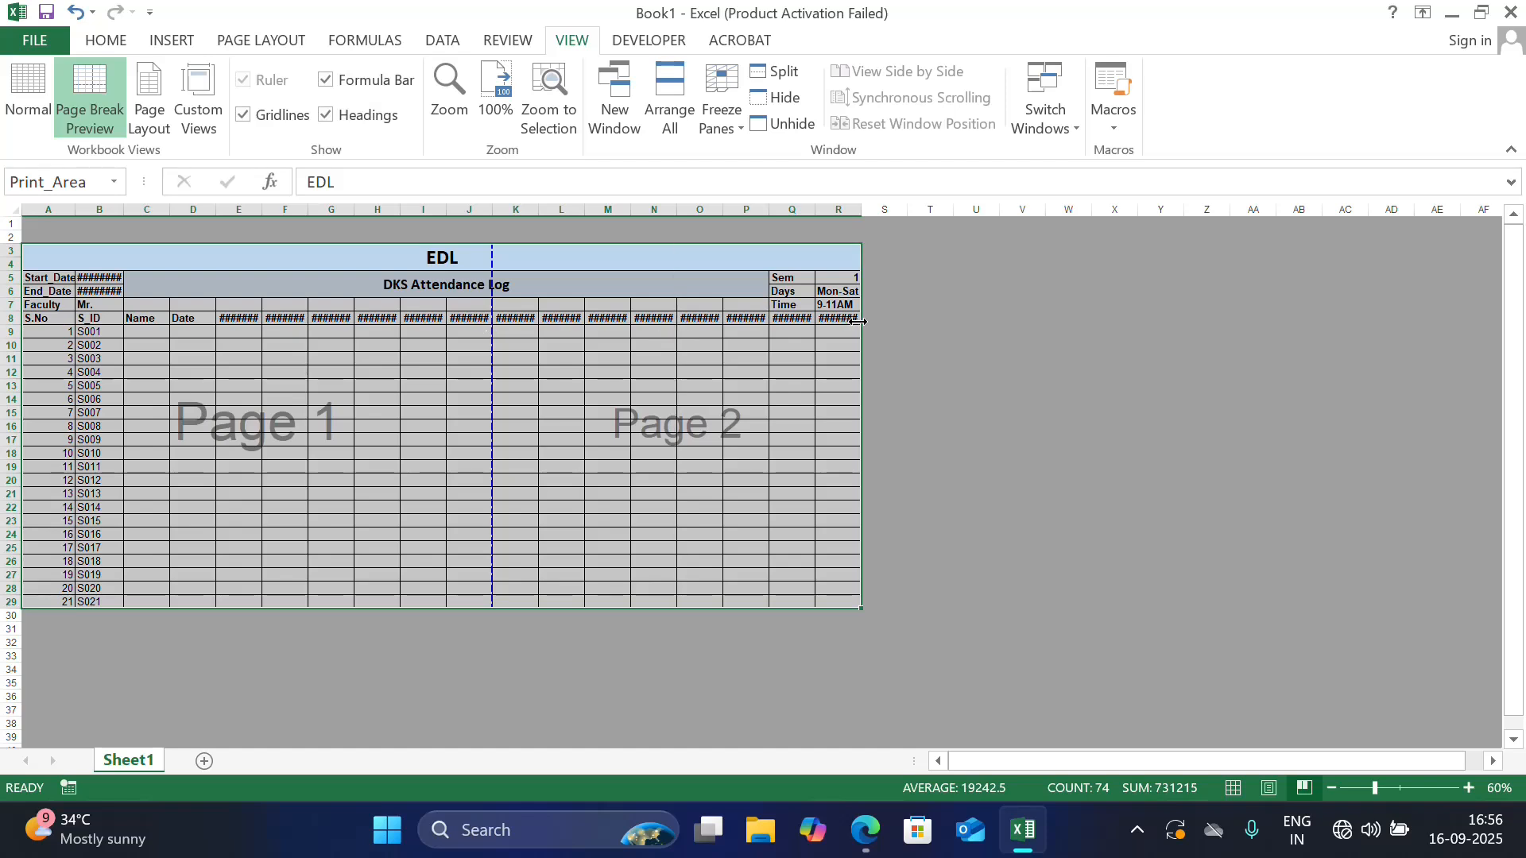
drag(492, 323, 863, 323)
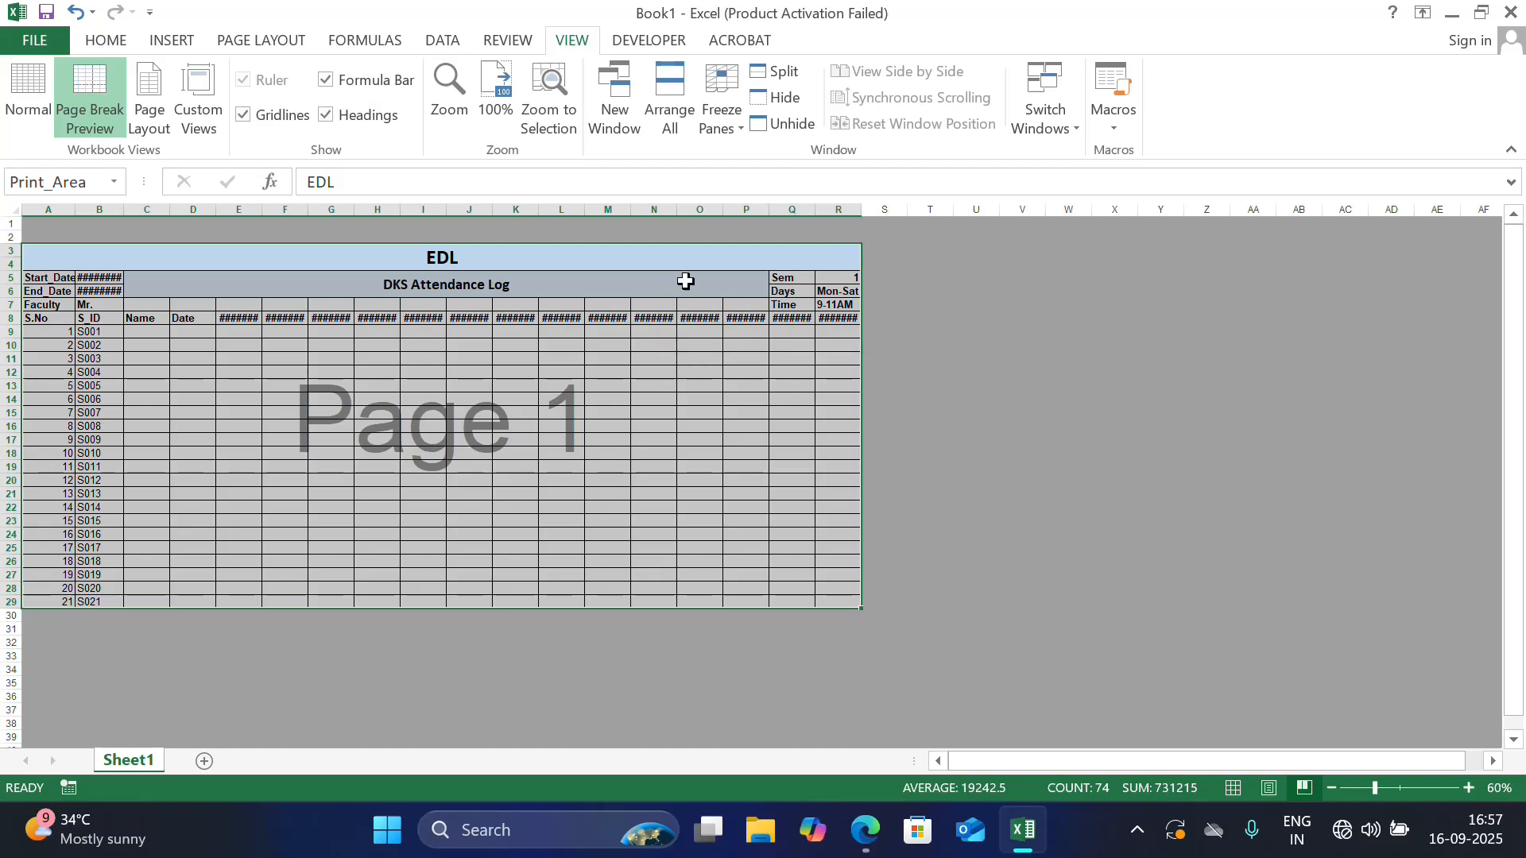
Autofit the widths of columns B, E, F, G and H to show their dates in full
double_click(120, 216)
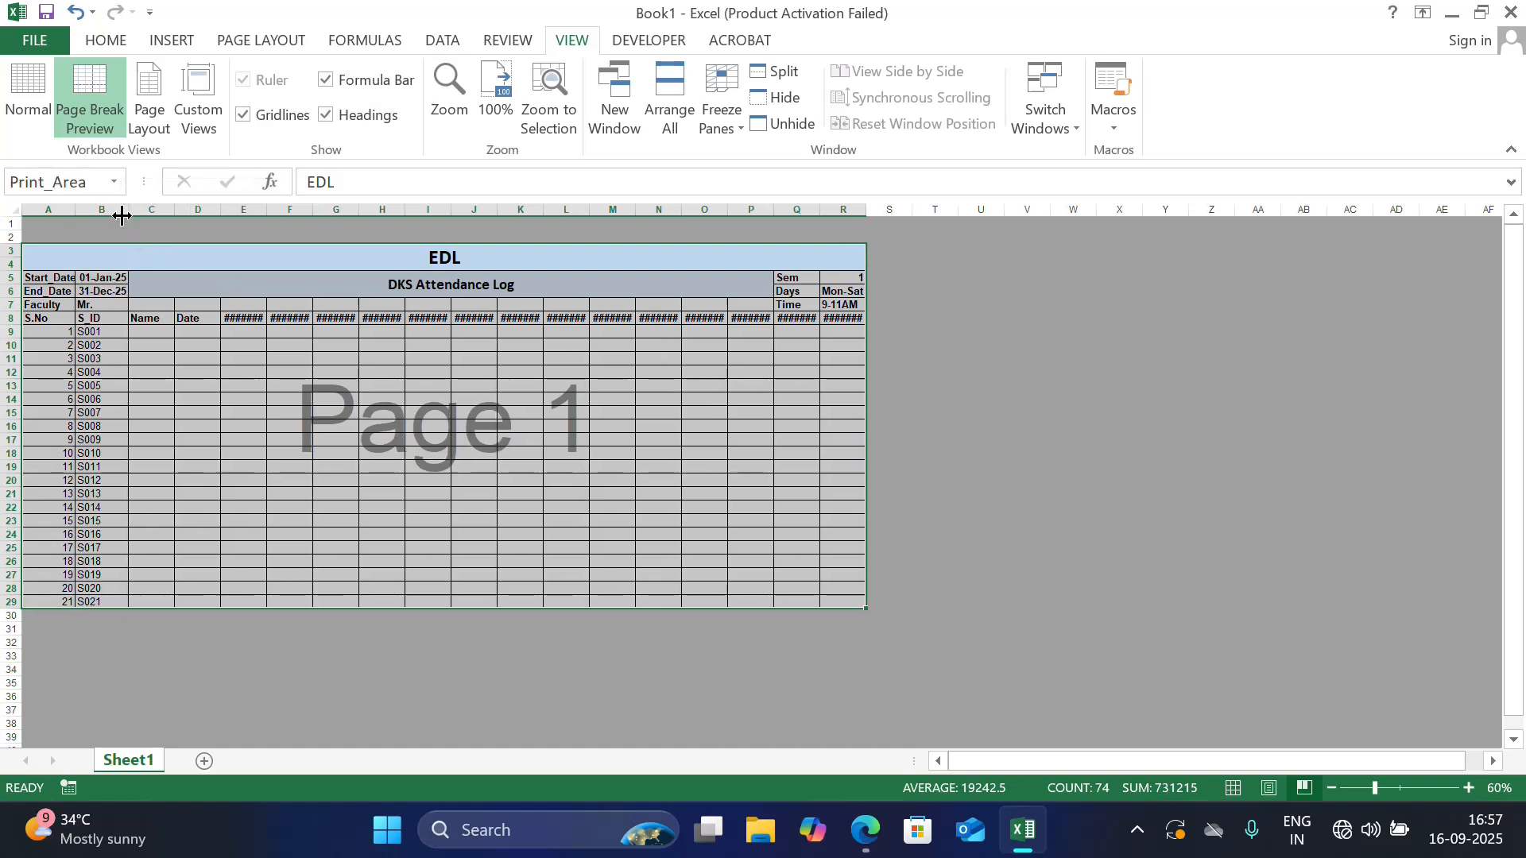
double_click(266, 210)
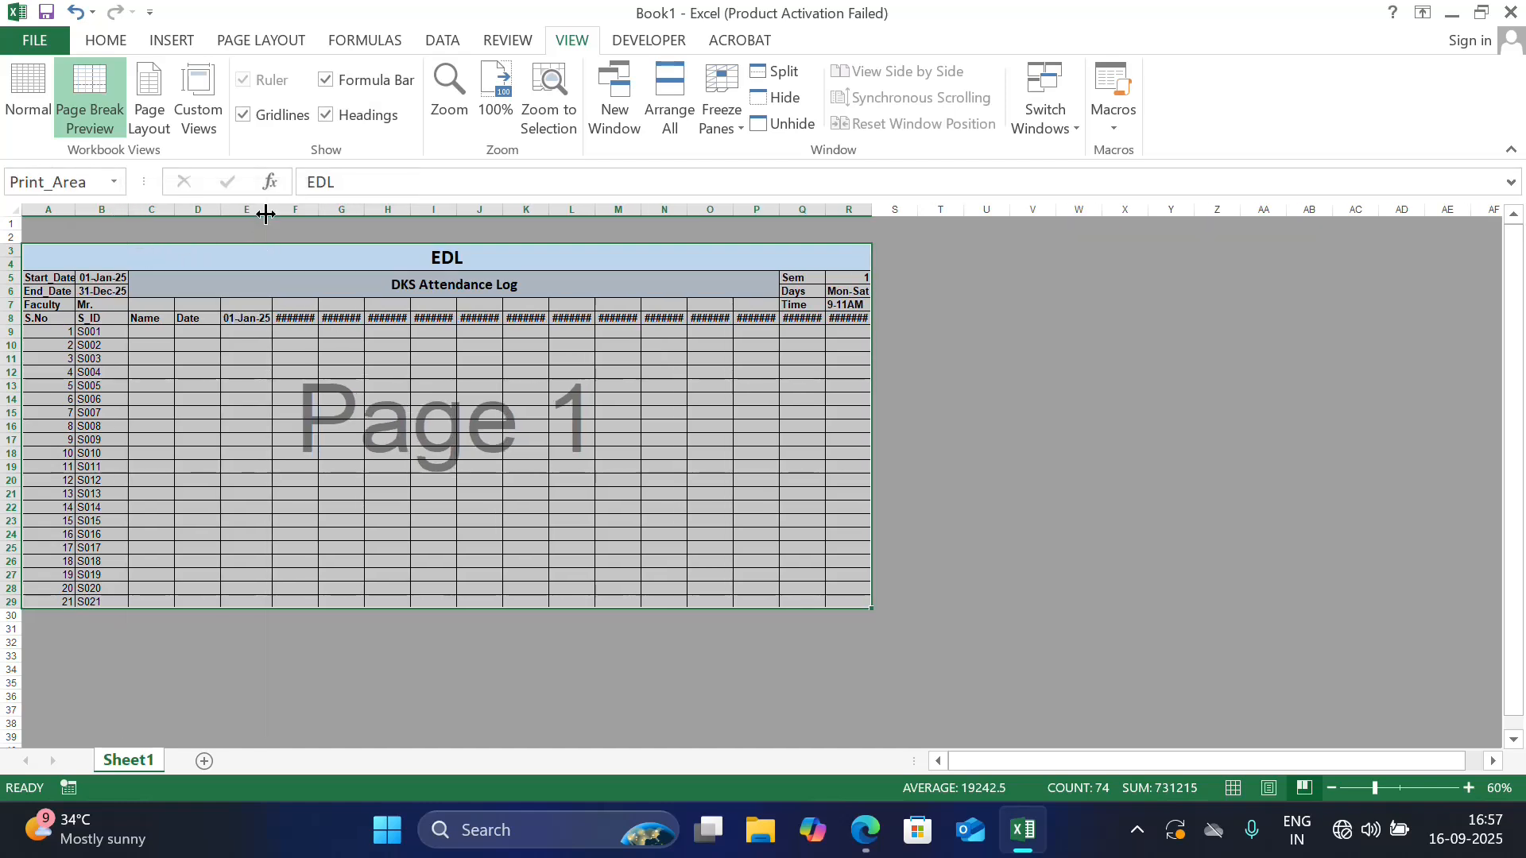
double_click(317, 209)
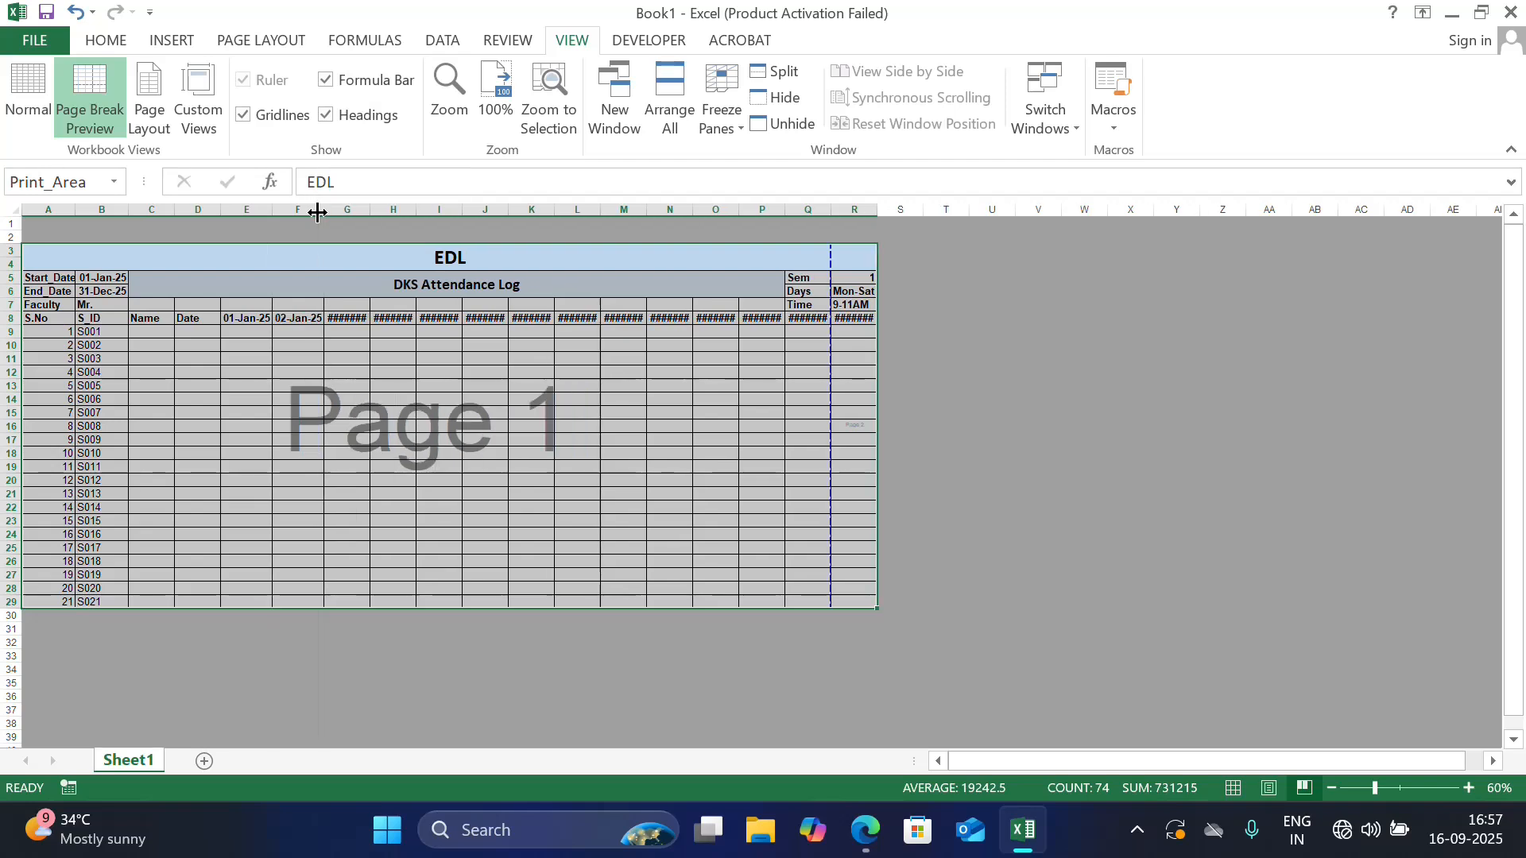
double_click(370, 210)
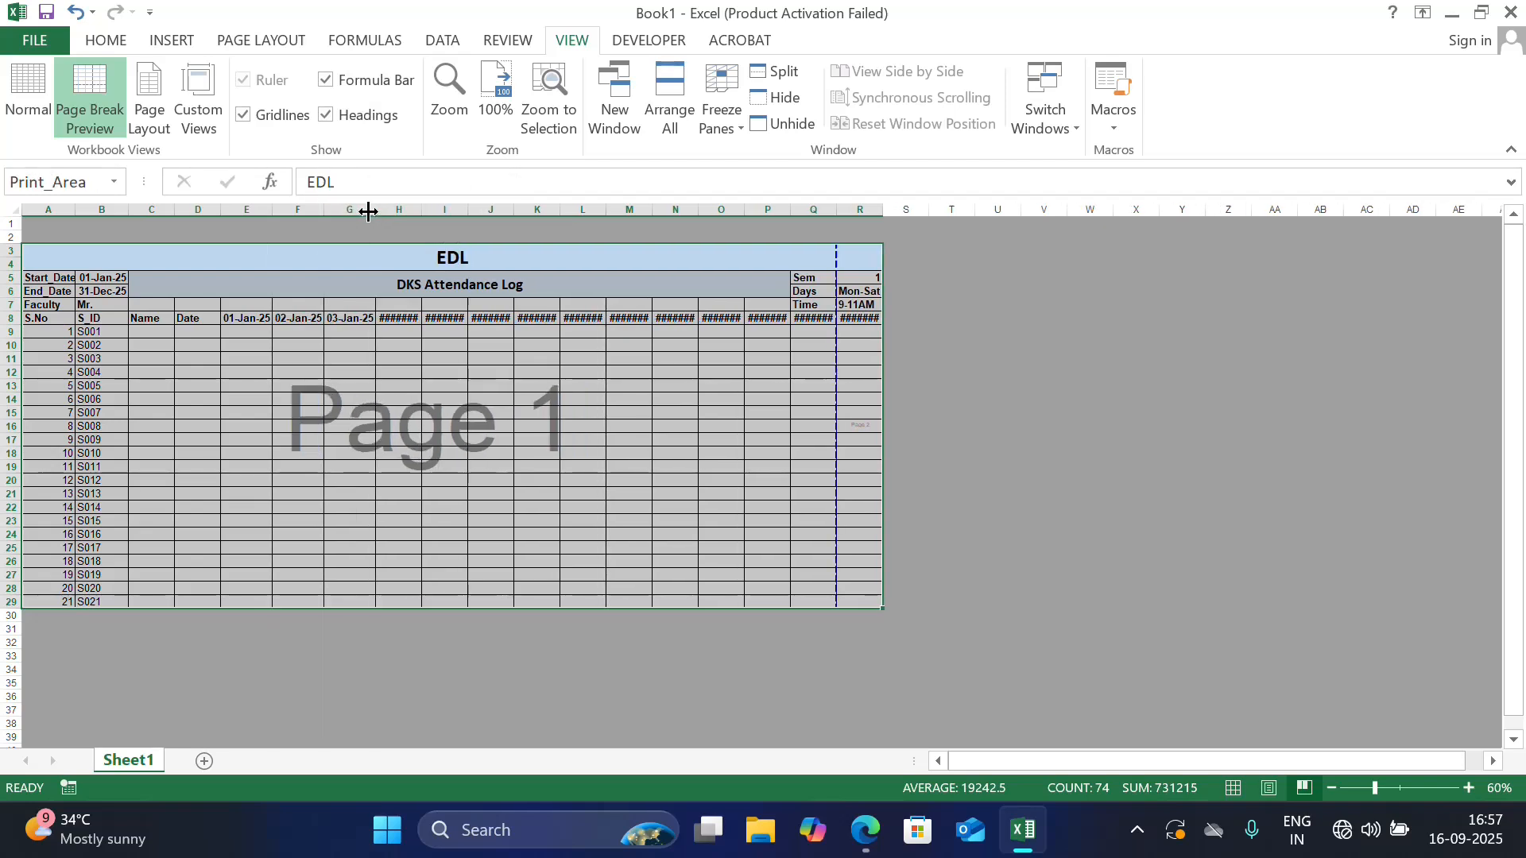
double_click(422, 212)
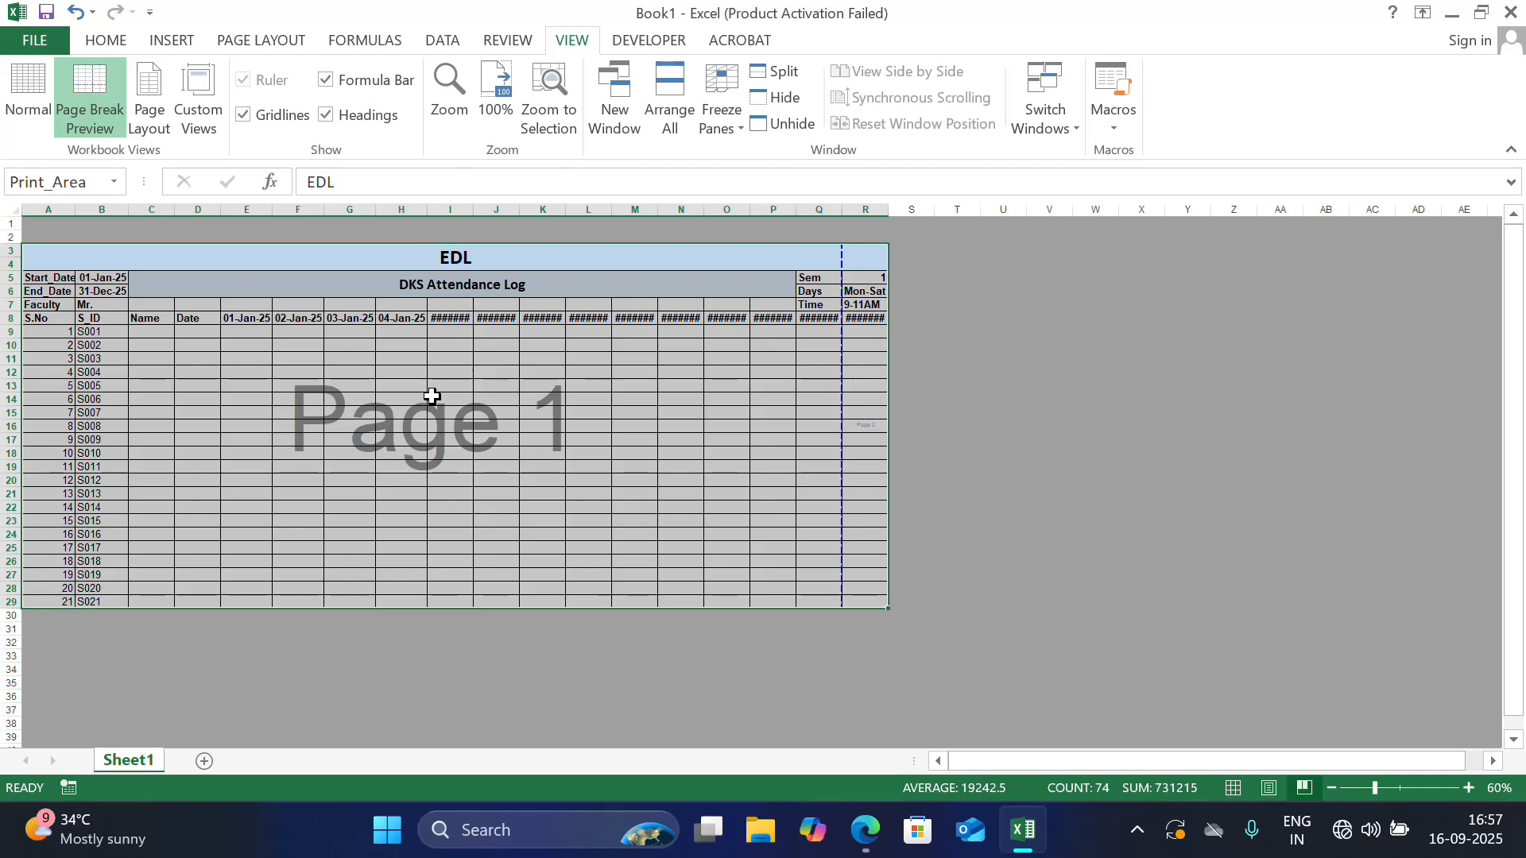
Open Sheet1's VBA code, create a Worksheet_SelectionChange procedure and maximize the code editor window
right_click(135, 770)
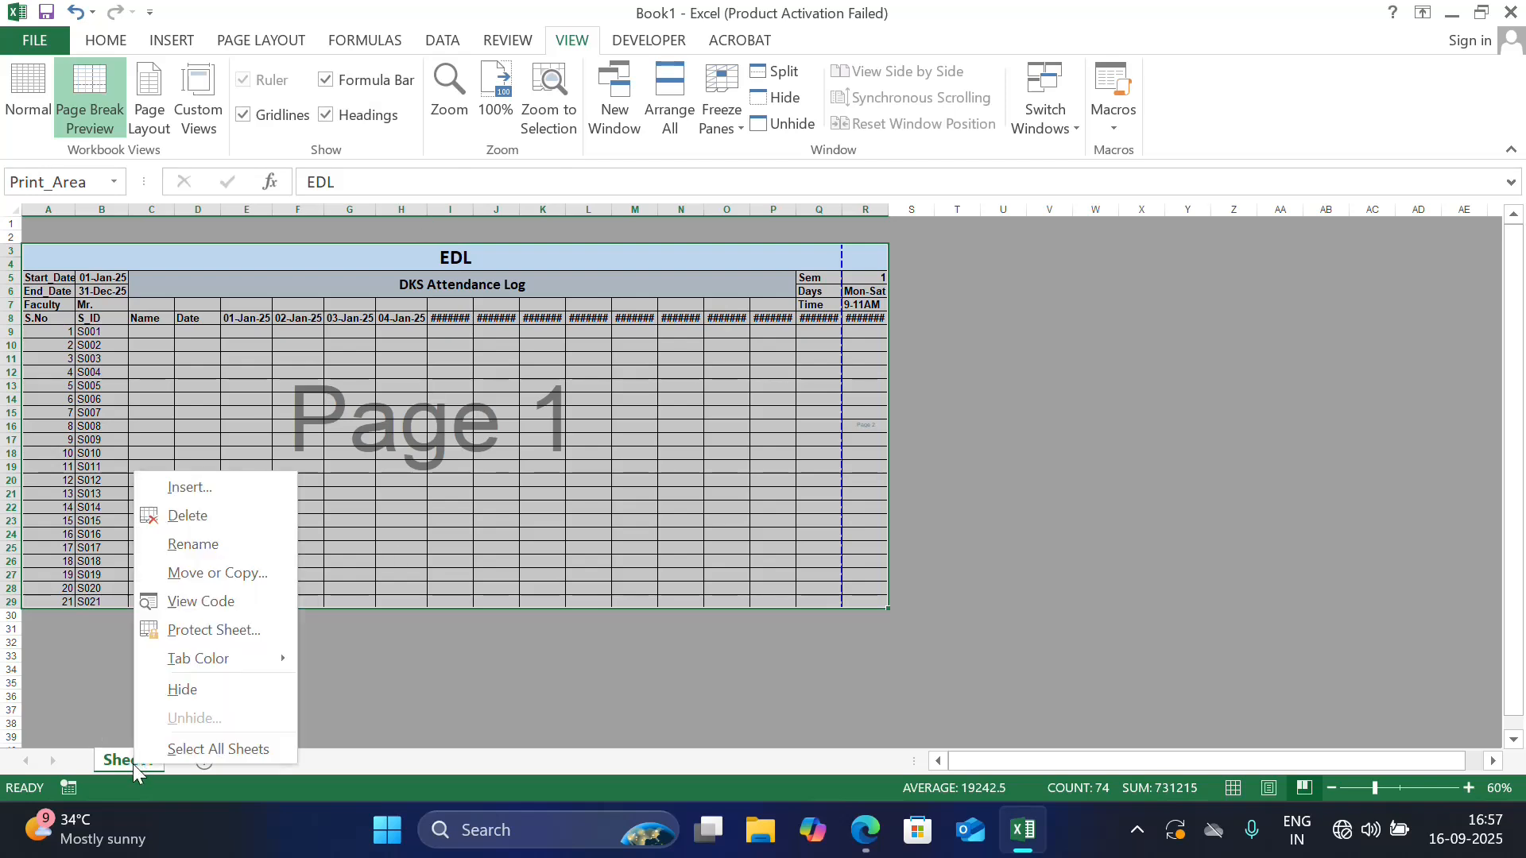
click(222, 610)
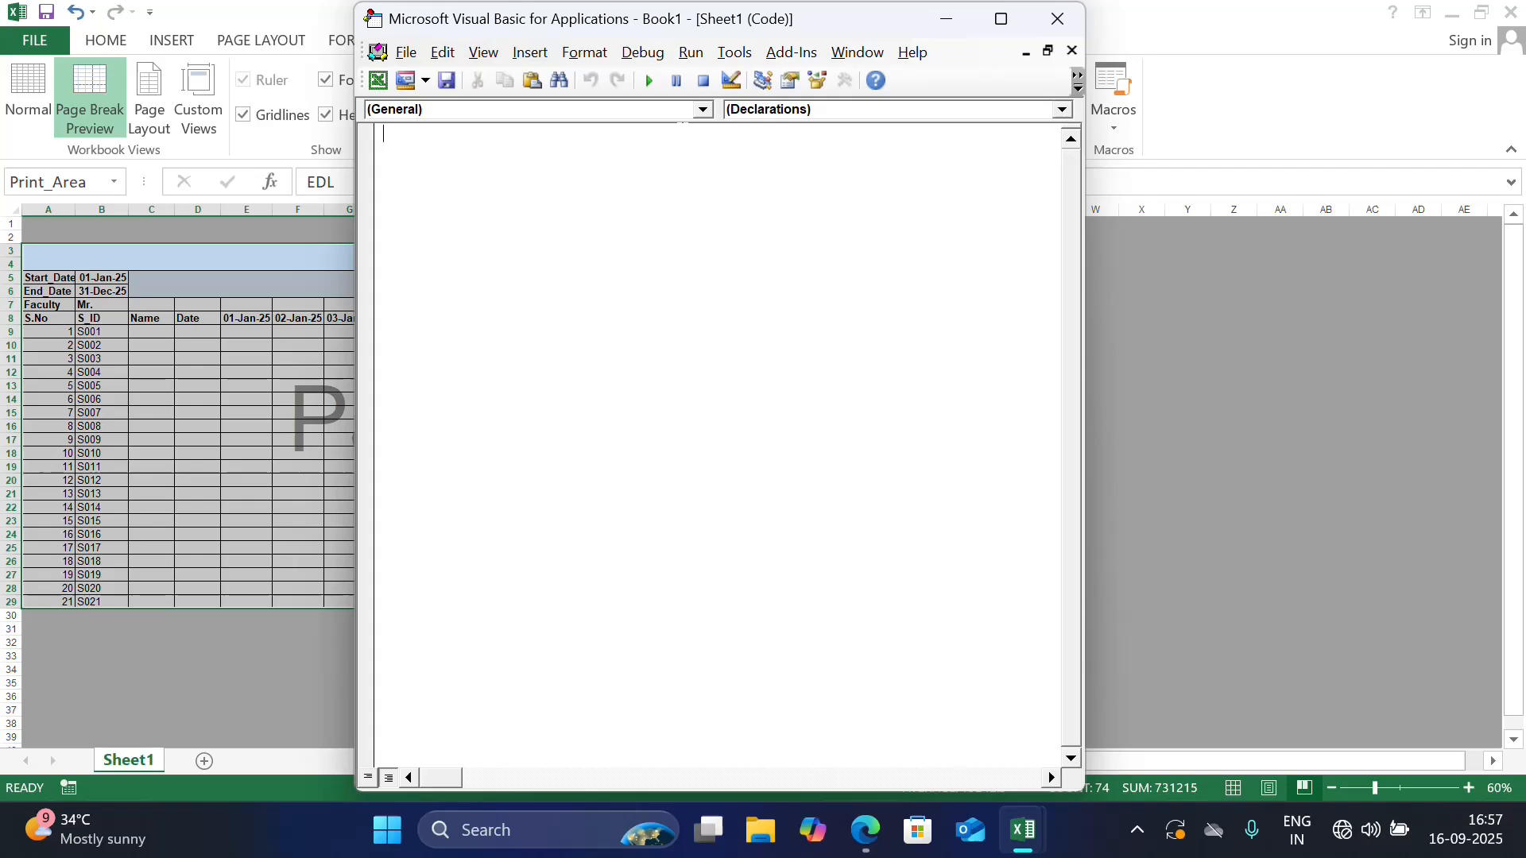
click(703, 110)
click(649, 144)
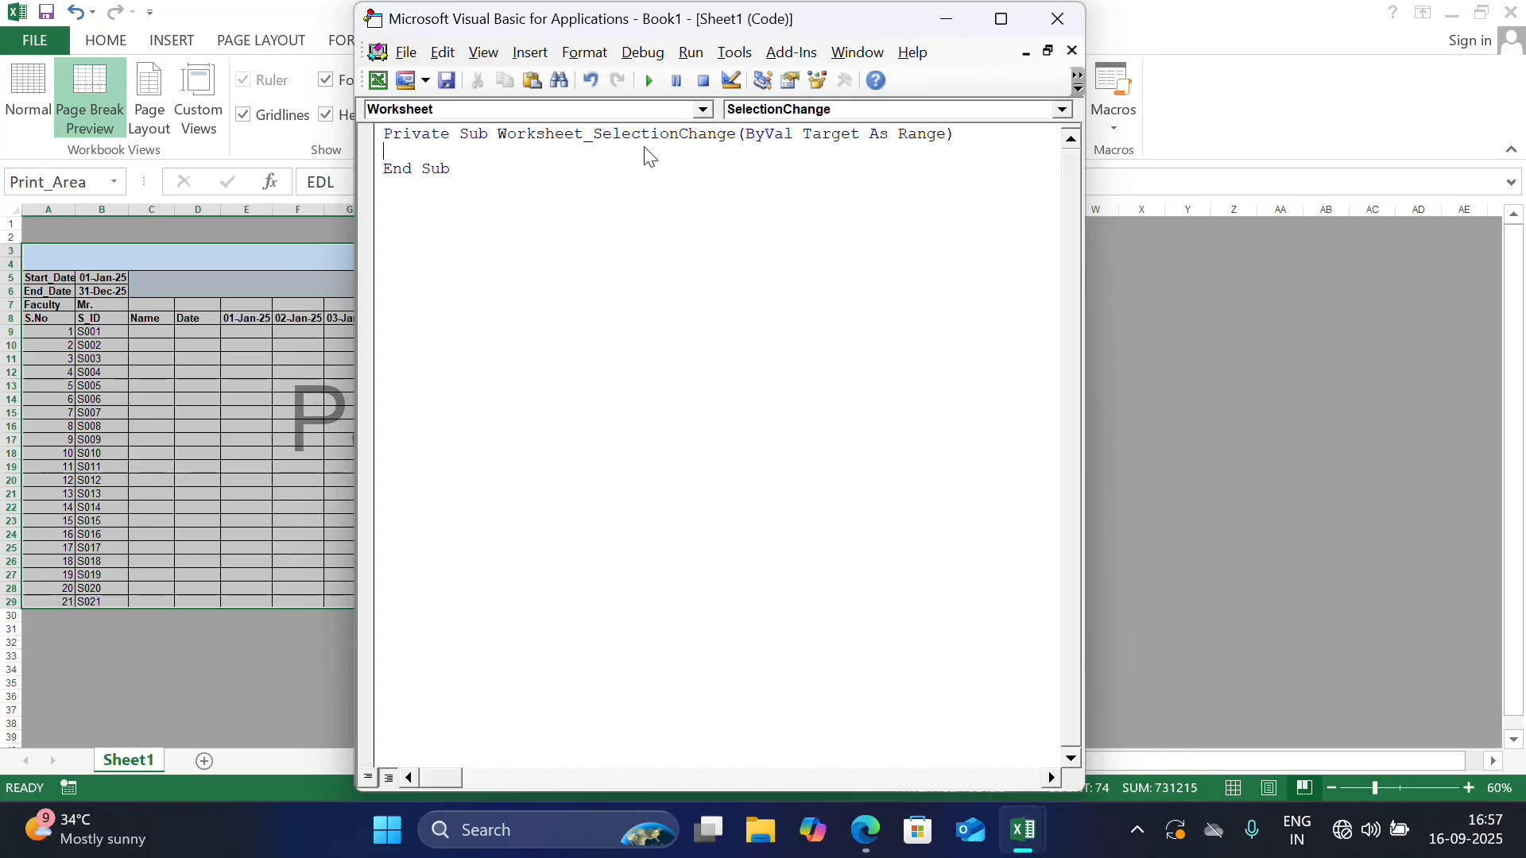
click(995, 22)
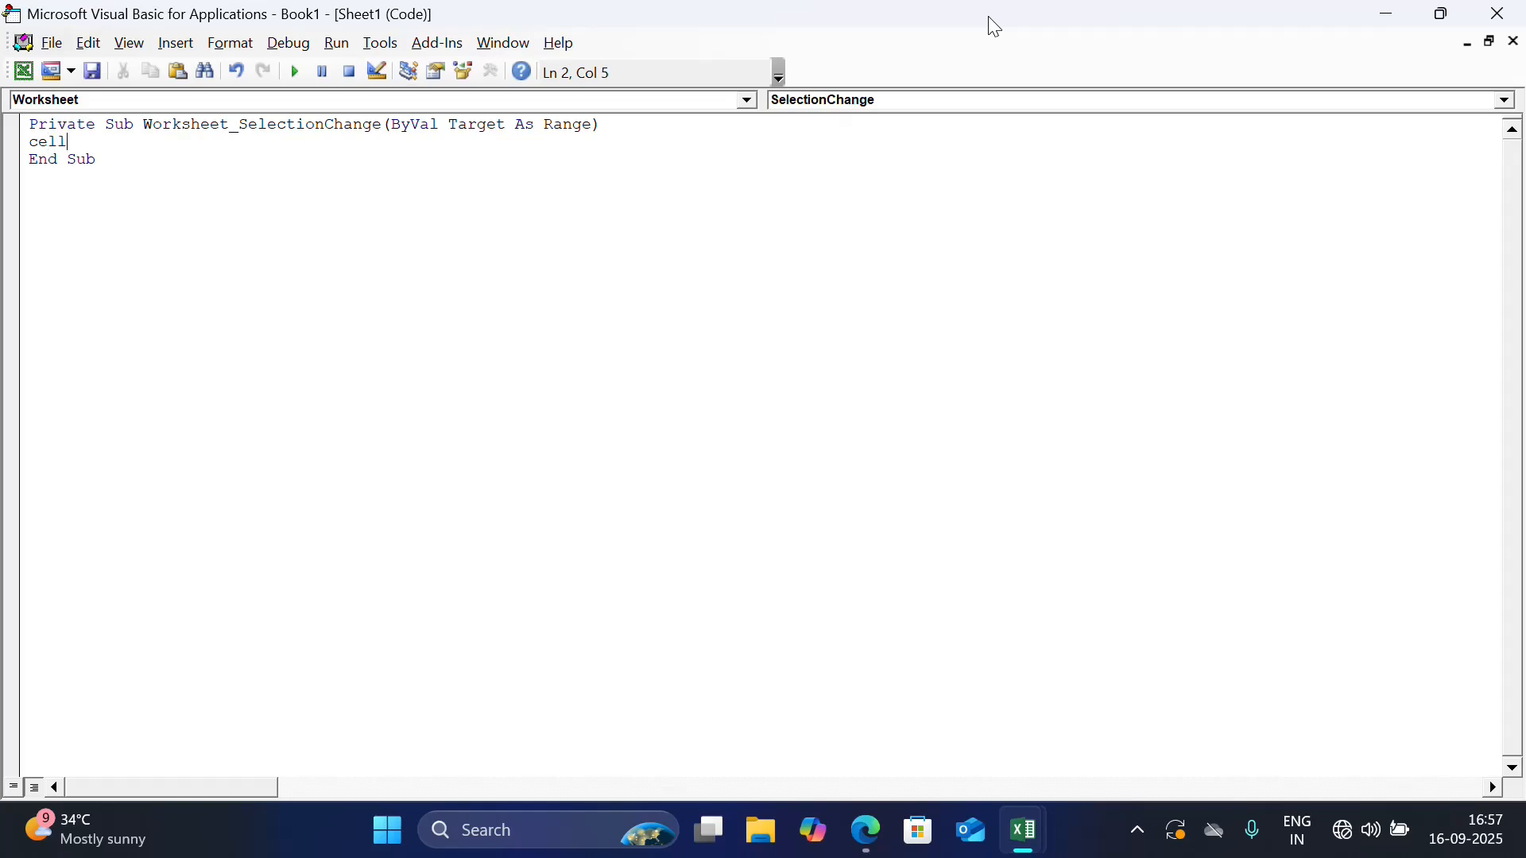
Add the statement Cells.EntireColumn.AutoFit inside the Worksheet_SelectionChange procedure
text(cells.en)
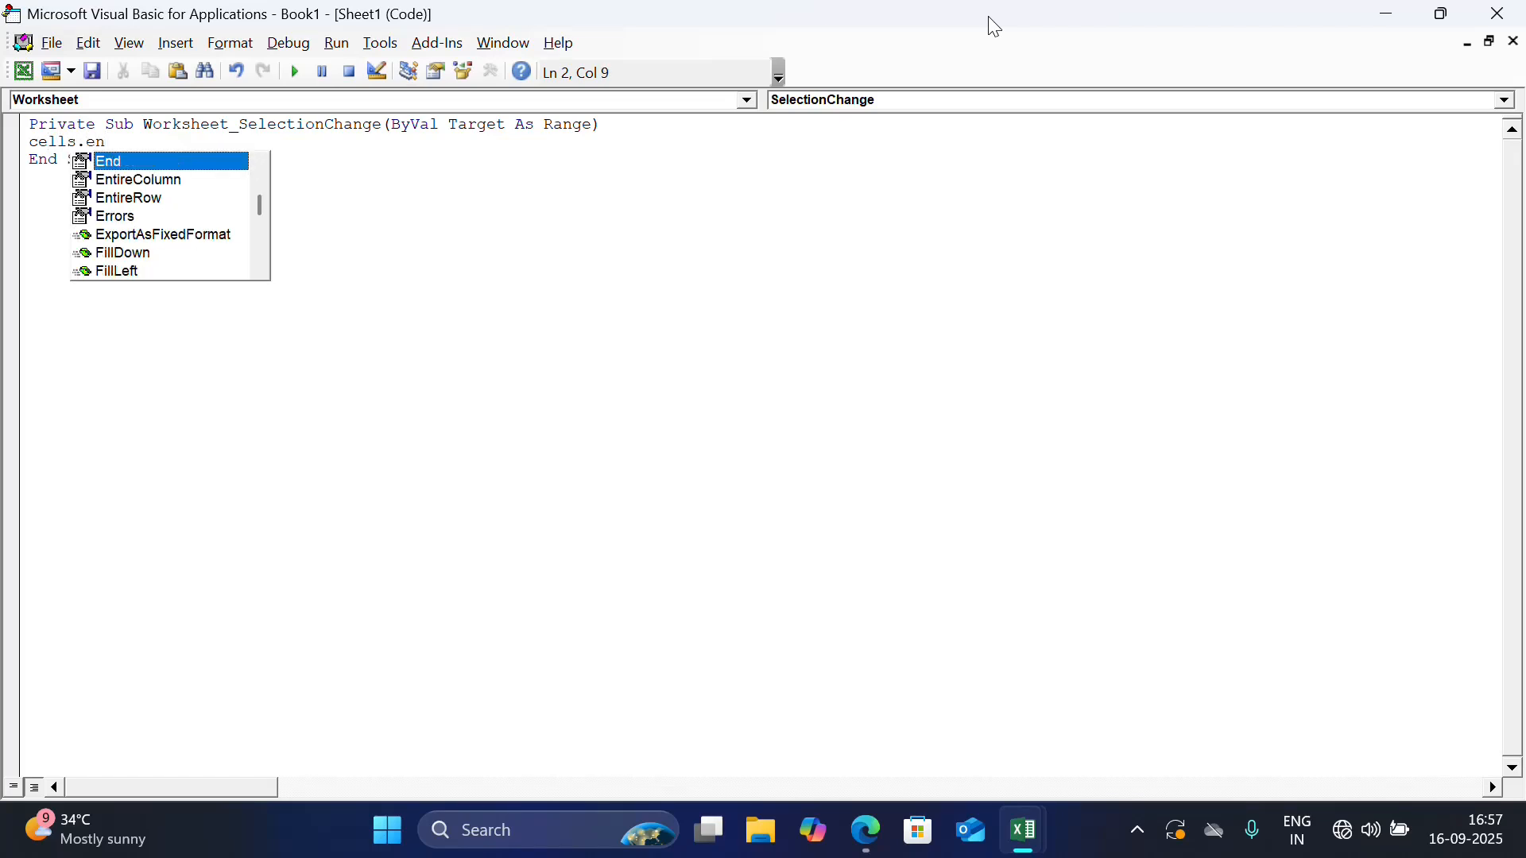
key(Down)
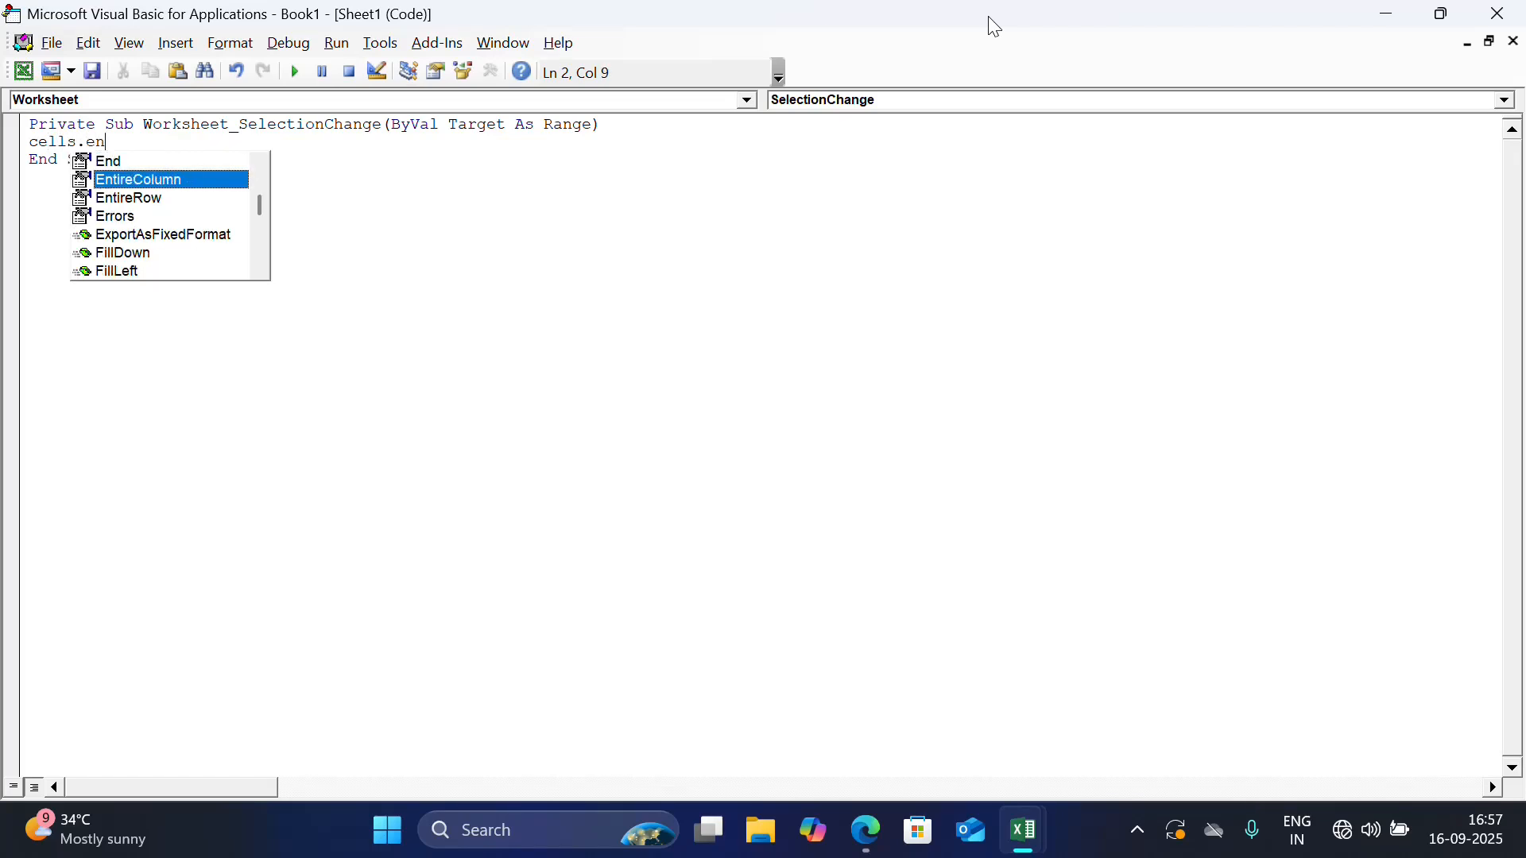
key(Return)
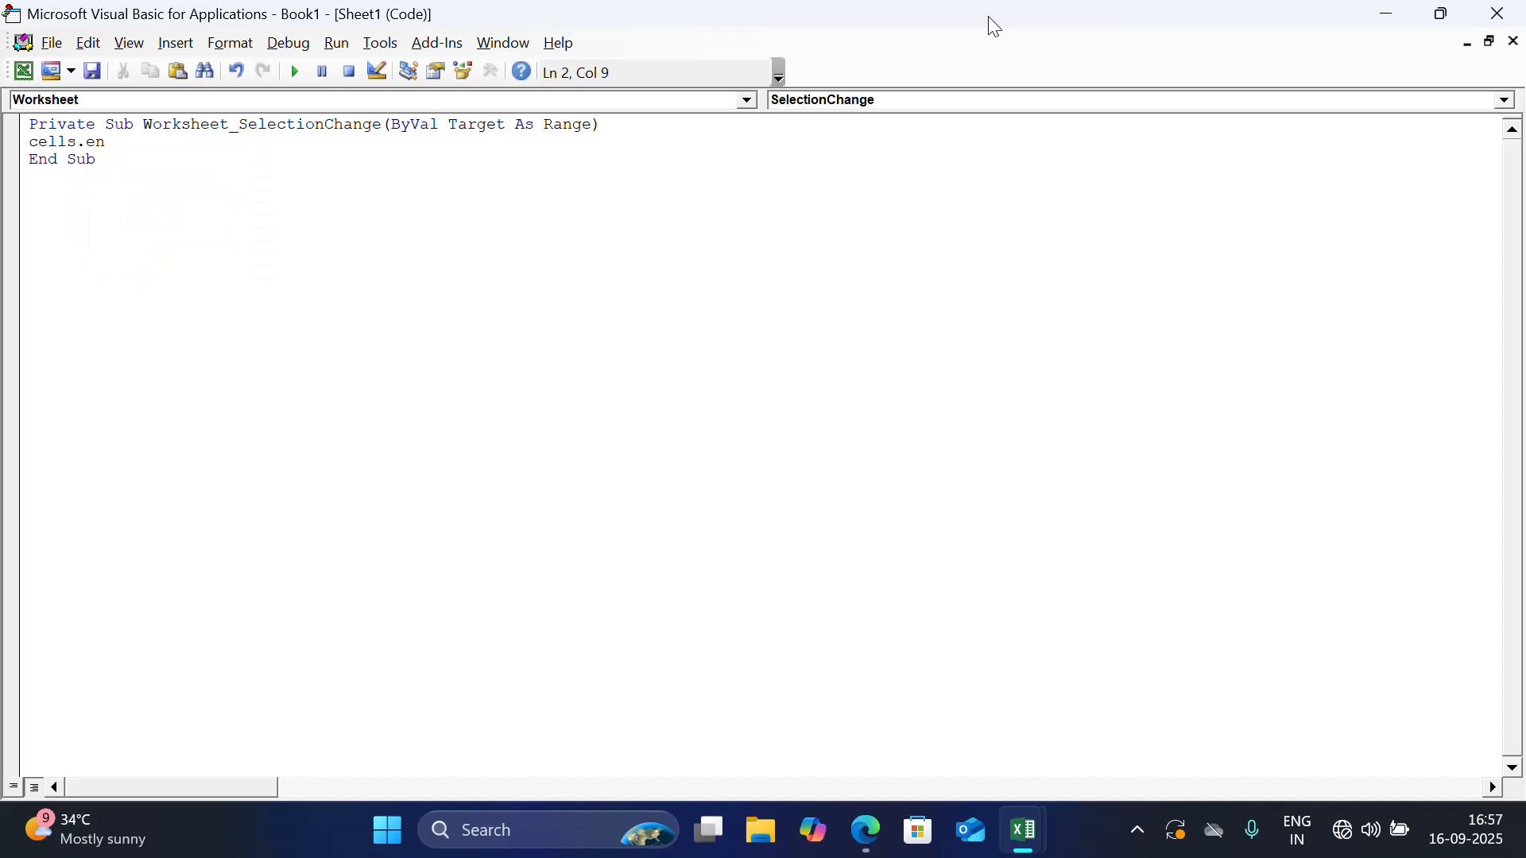
key(BackSpace)
text(.au)
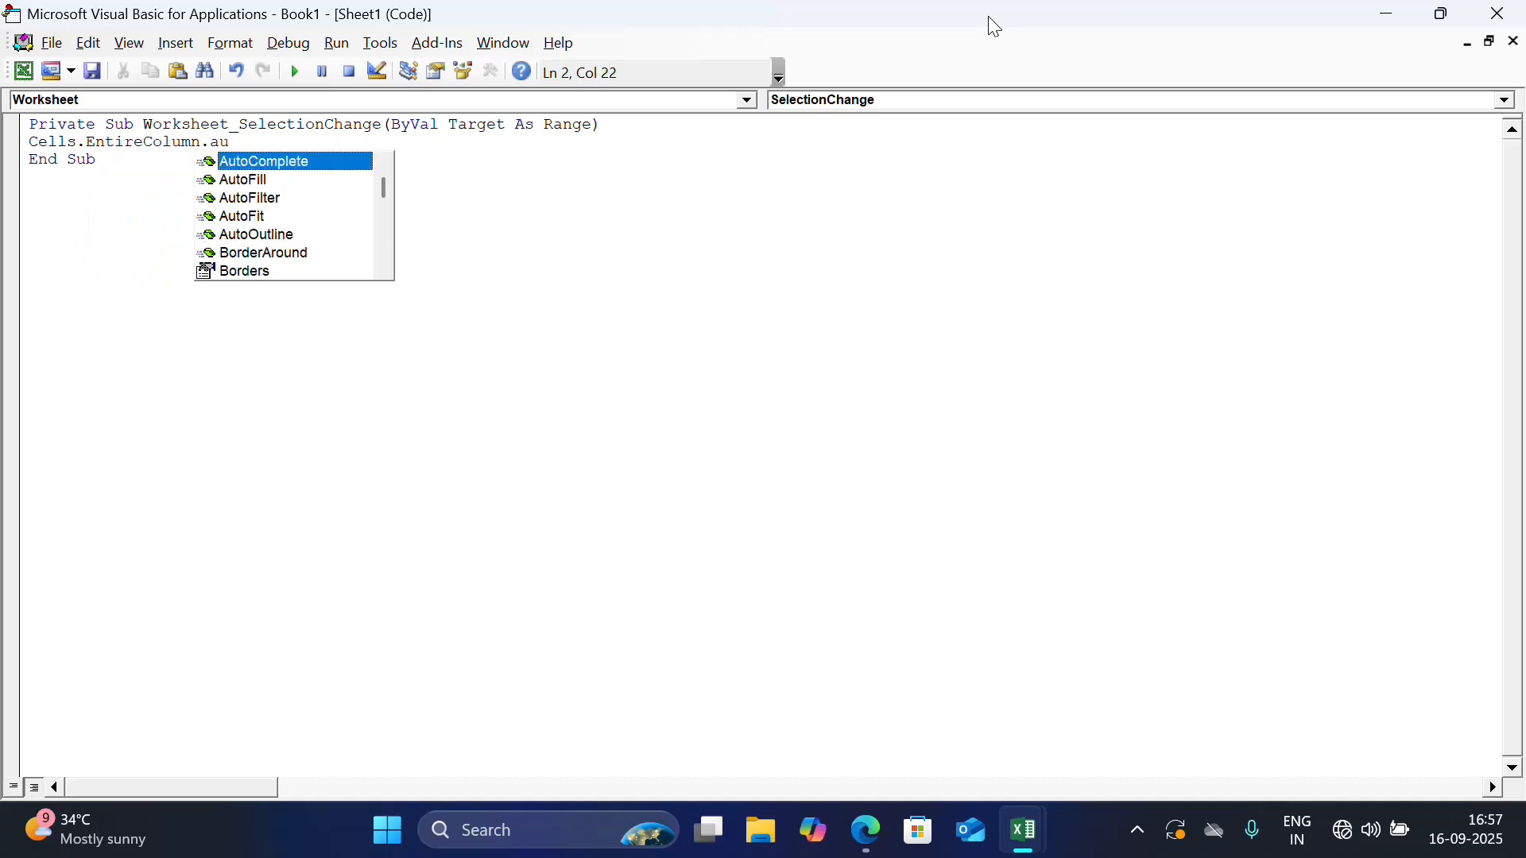
key(Down)
key(Down)
key(Down)
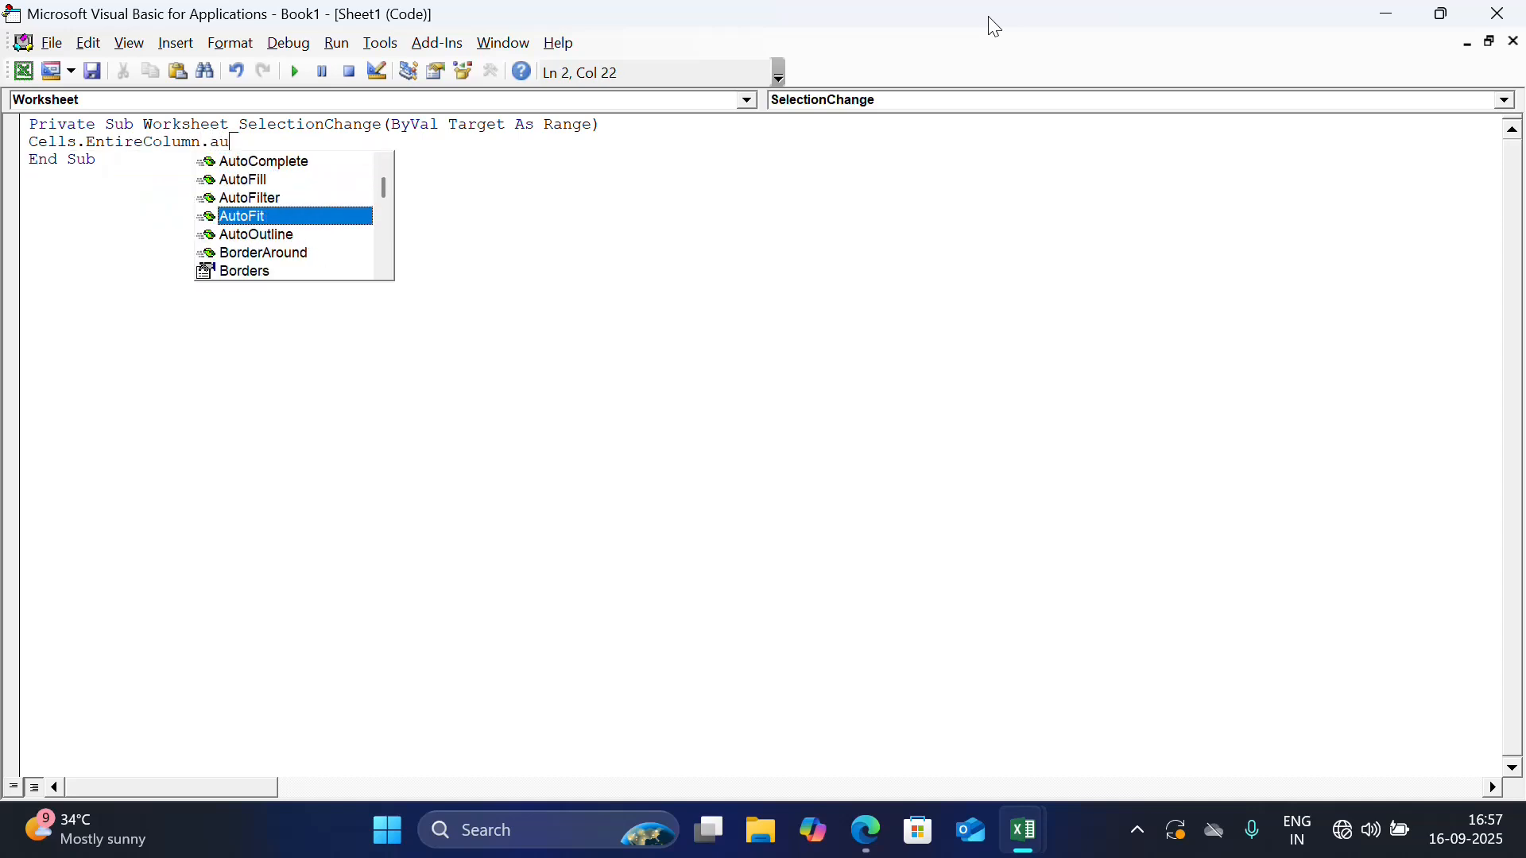
key(Return)
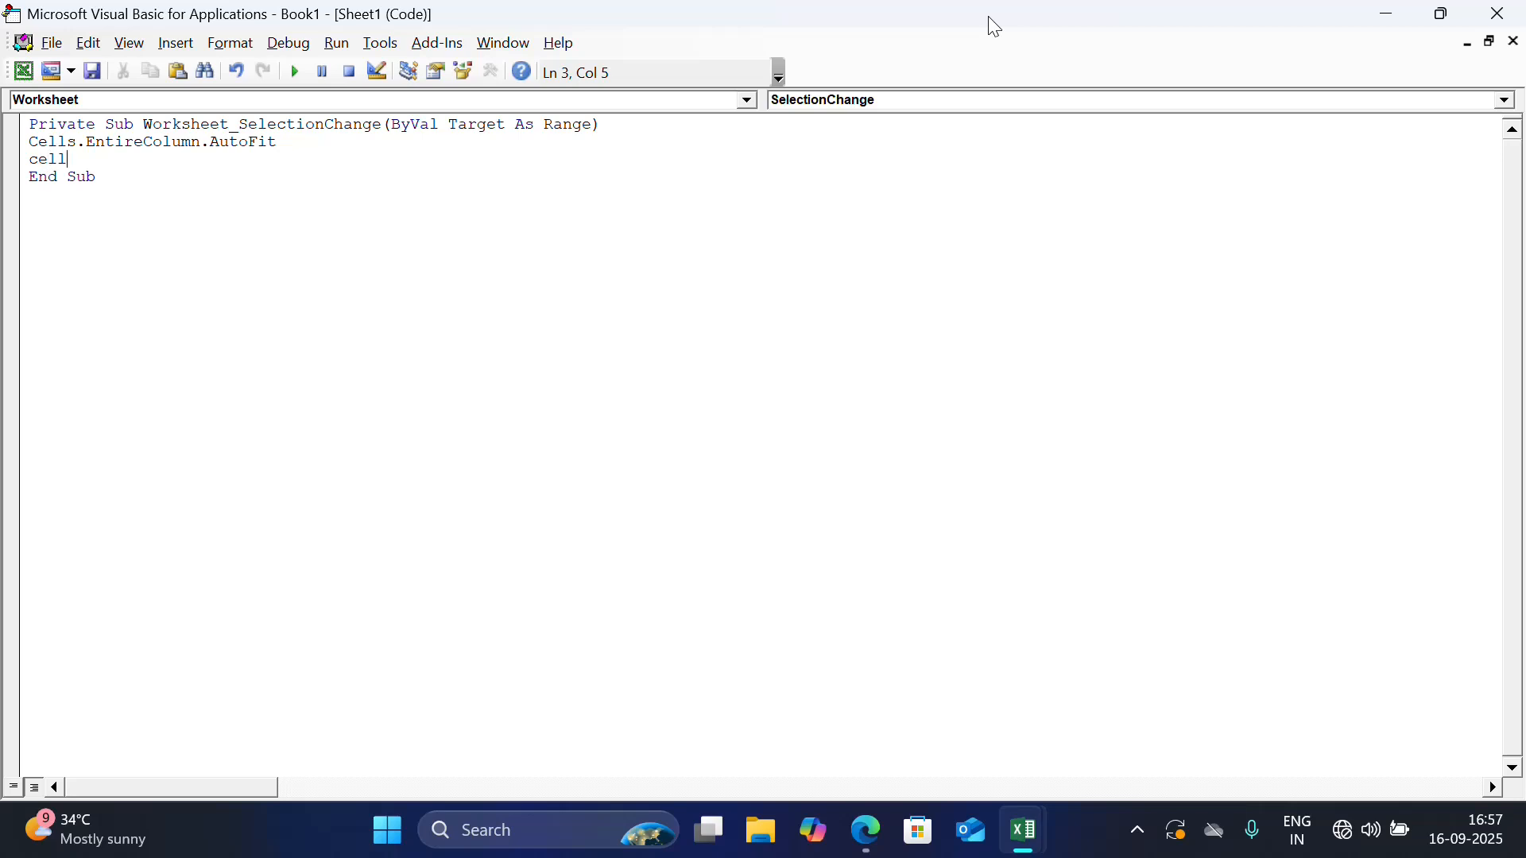
Add the statement Cells.EntireRow.AutoFit below the column AutoFit line in the Worksheet_SelectionChange procedure
text(cells.en)
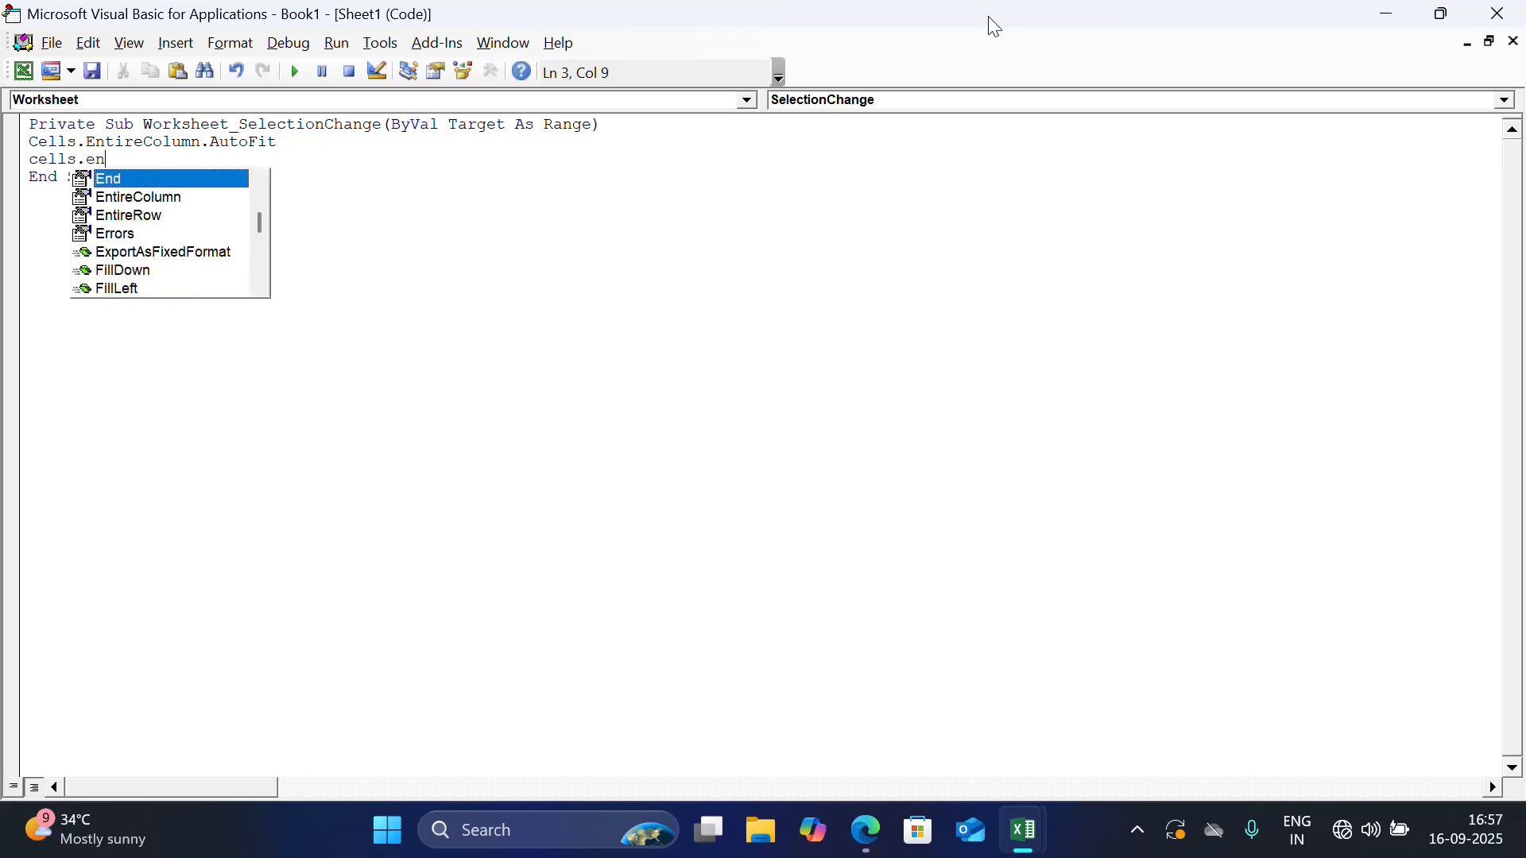
key(Down)
key(Return)
key(BackSpace)
text(.)
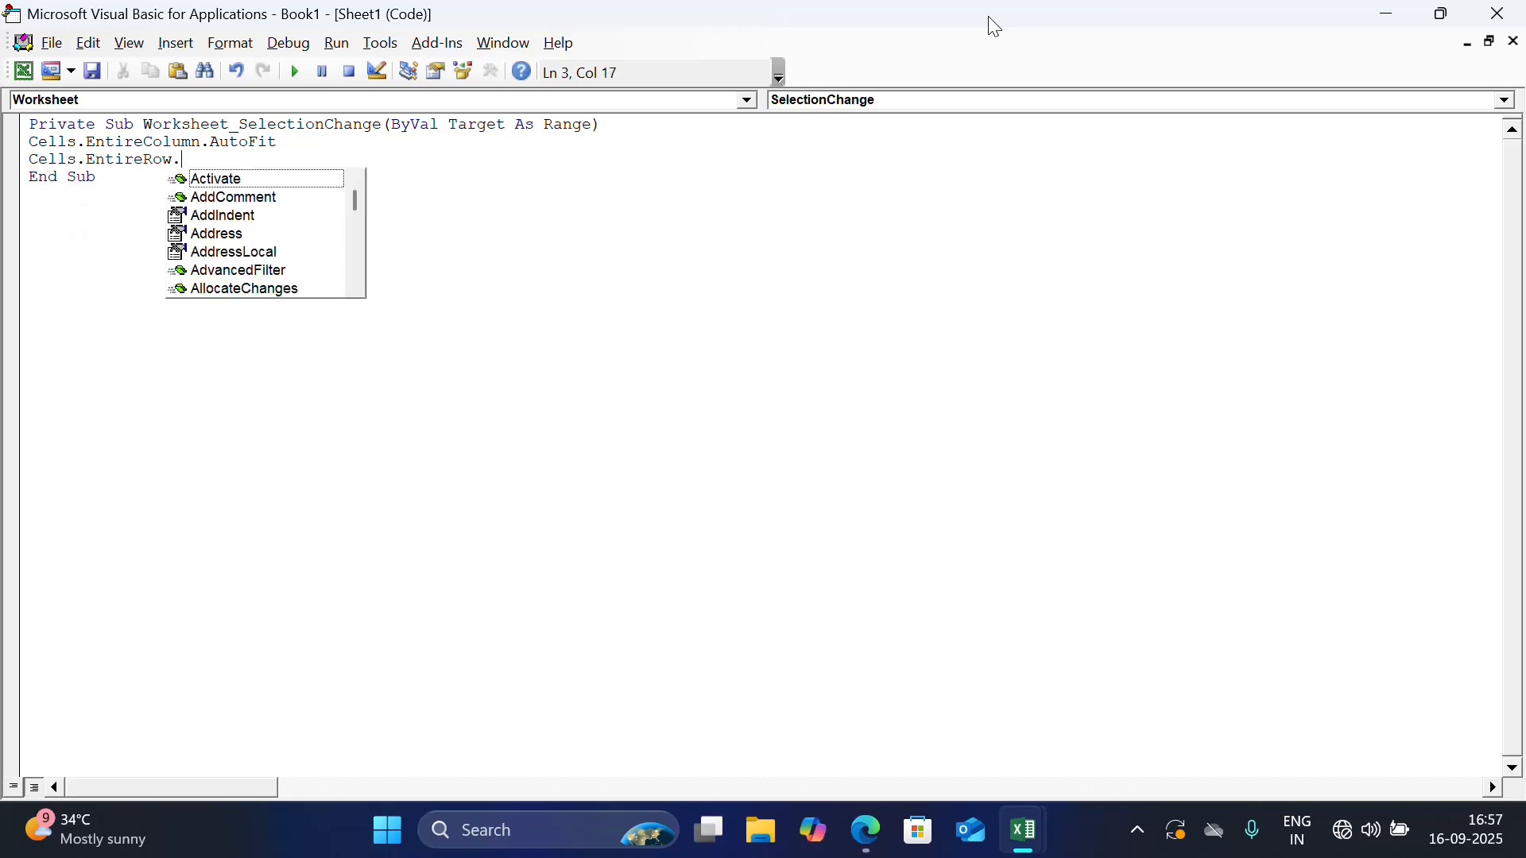
text(au)
key(Down)
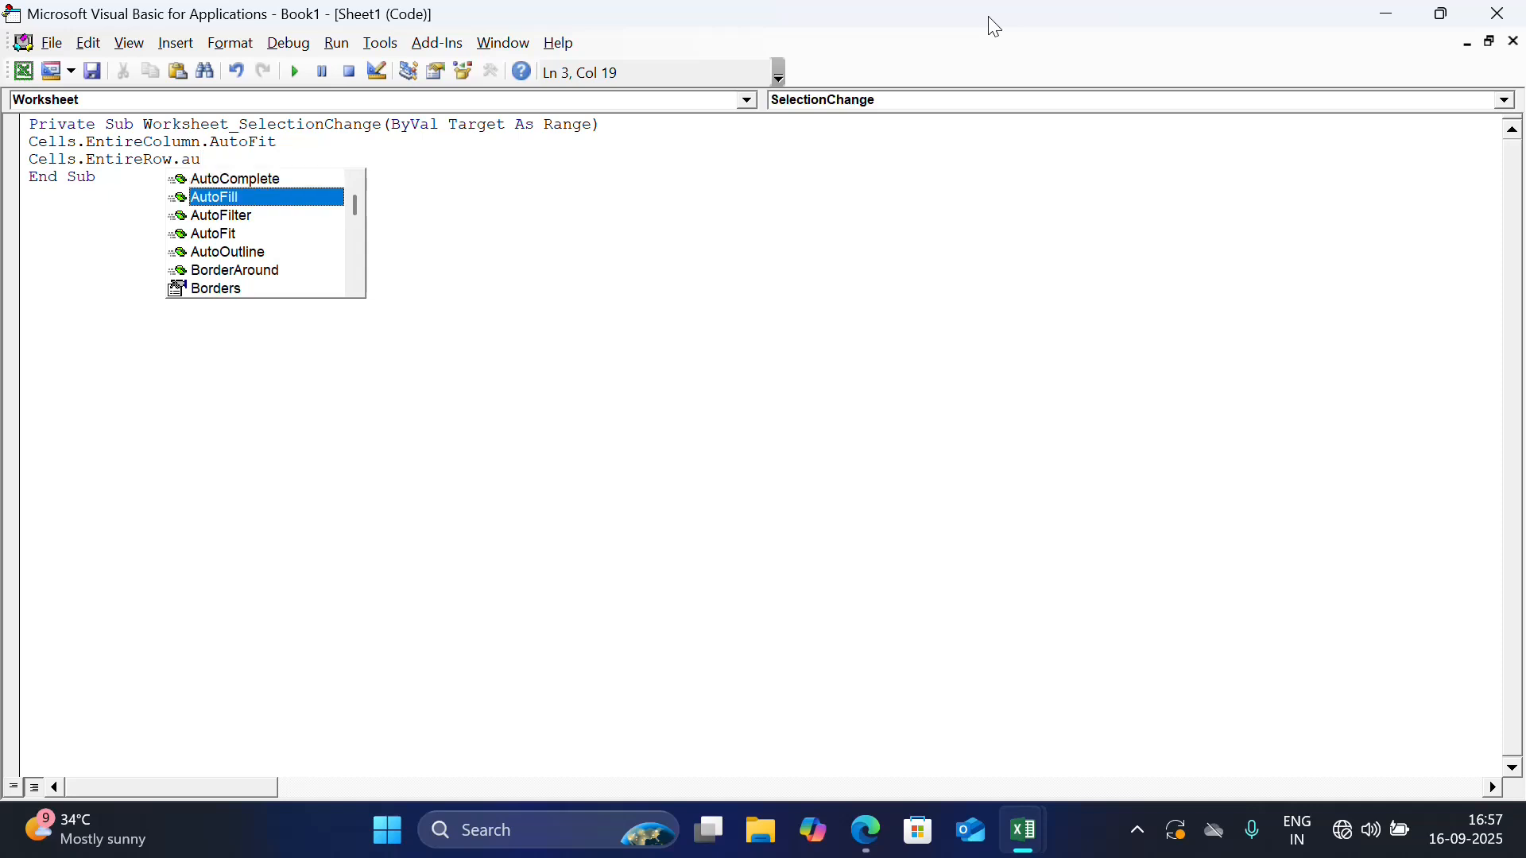
key(Down)
key(Down)
key(Return)
key(BackSpace)
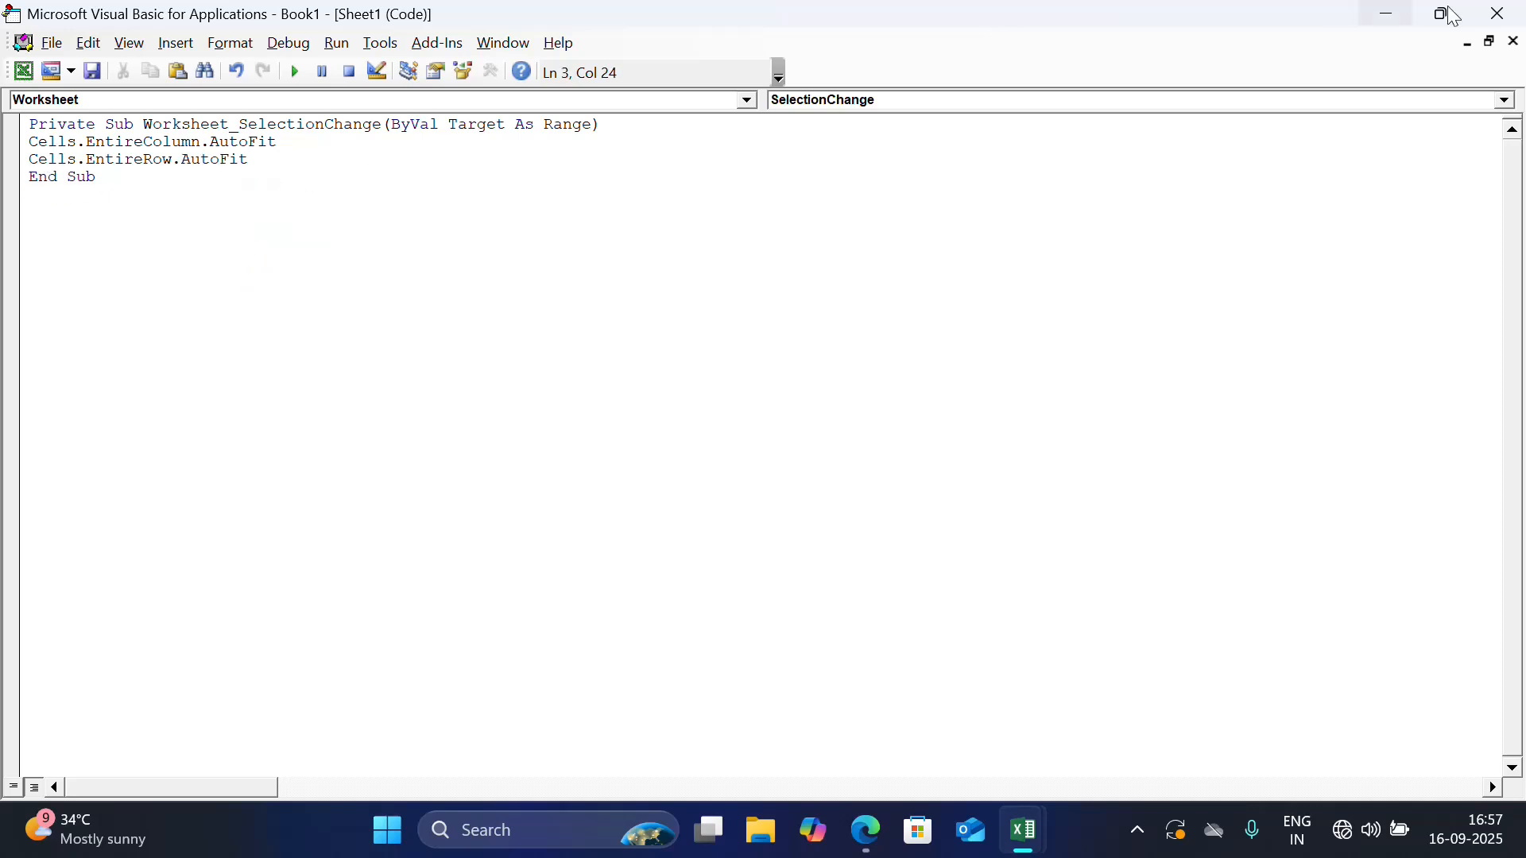
Return to the worksheet, trigger the autofit by selecting cell Q14, and move the page break to the outer edge of column R
click(1510, 14)
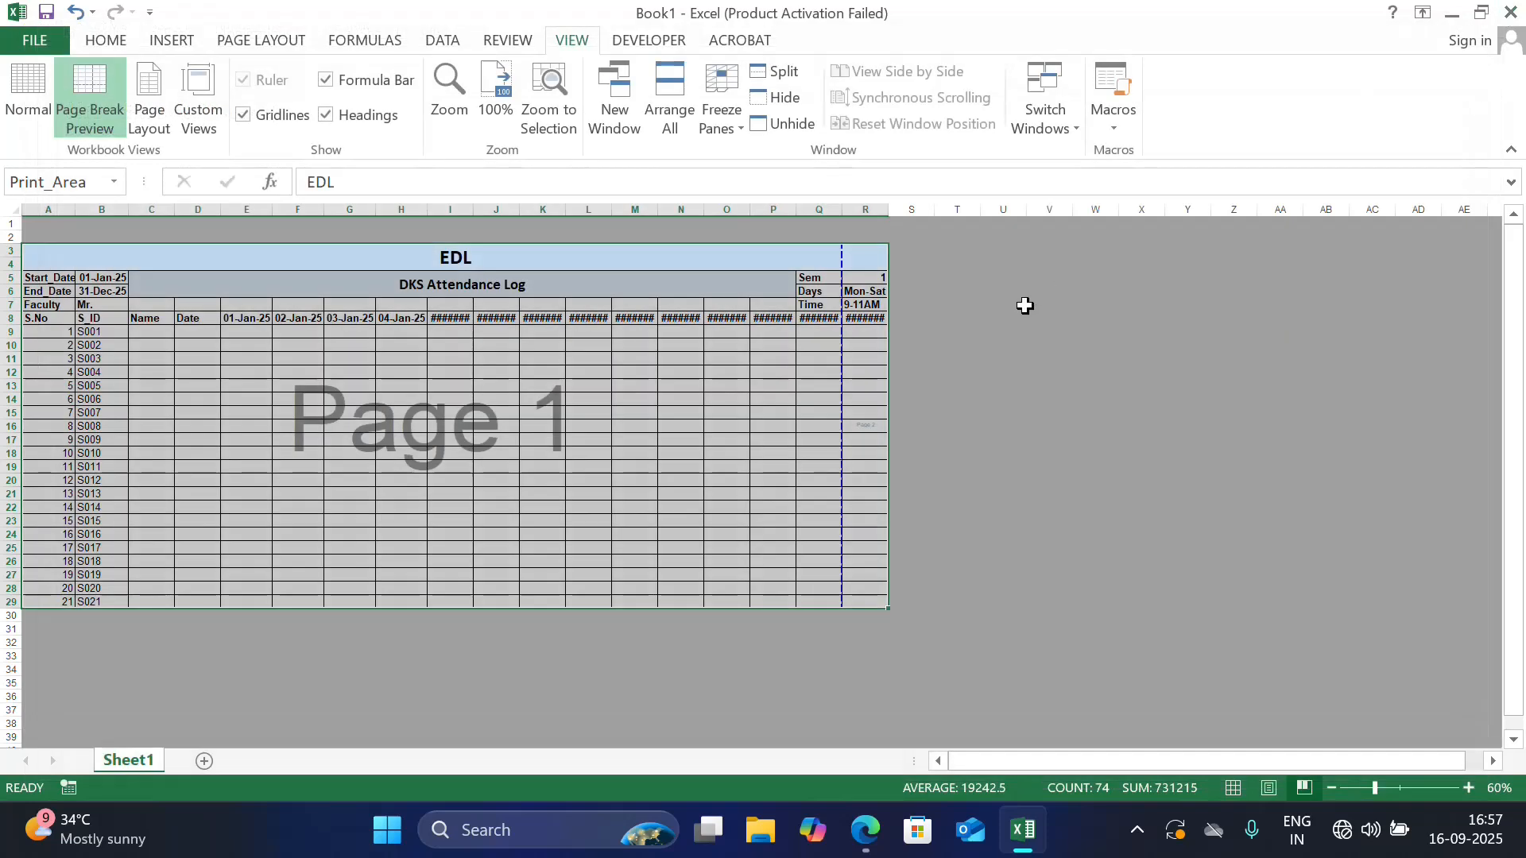
click(820, 399)
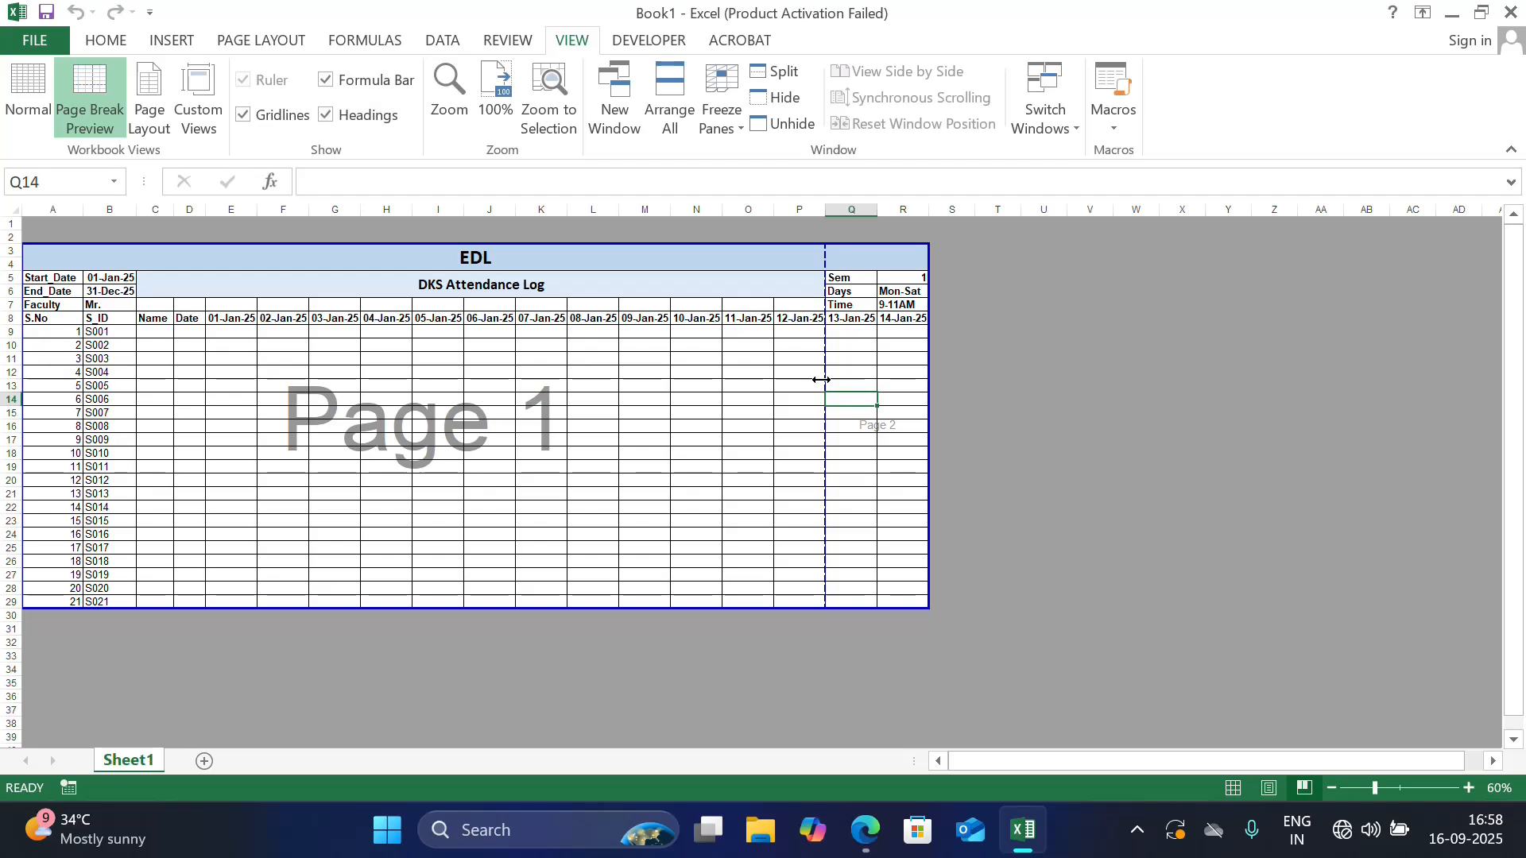
drag(821, 380, 926, 371)
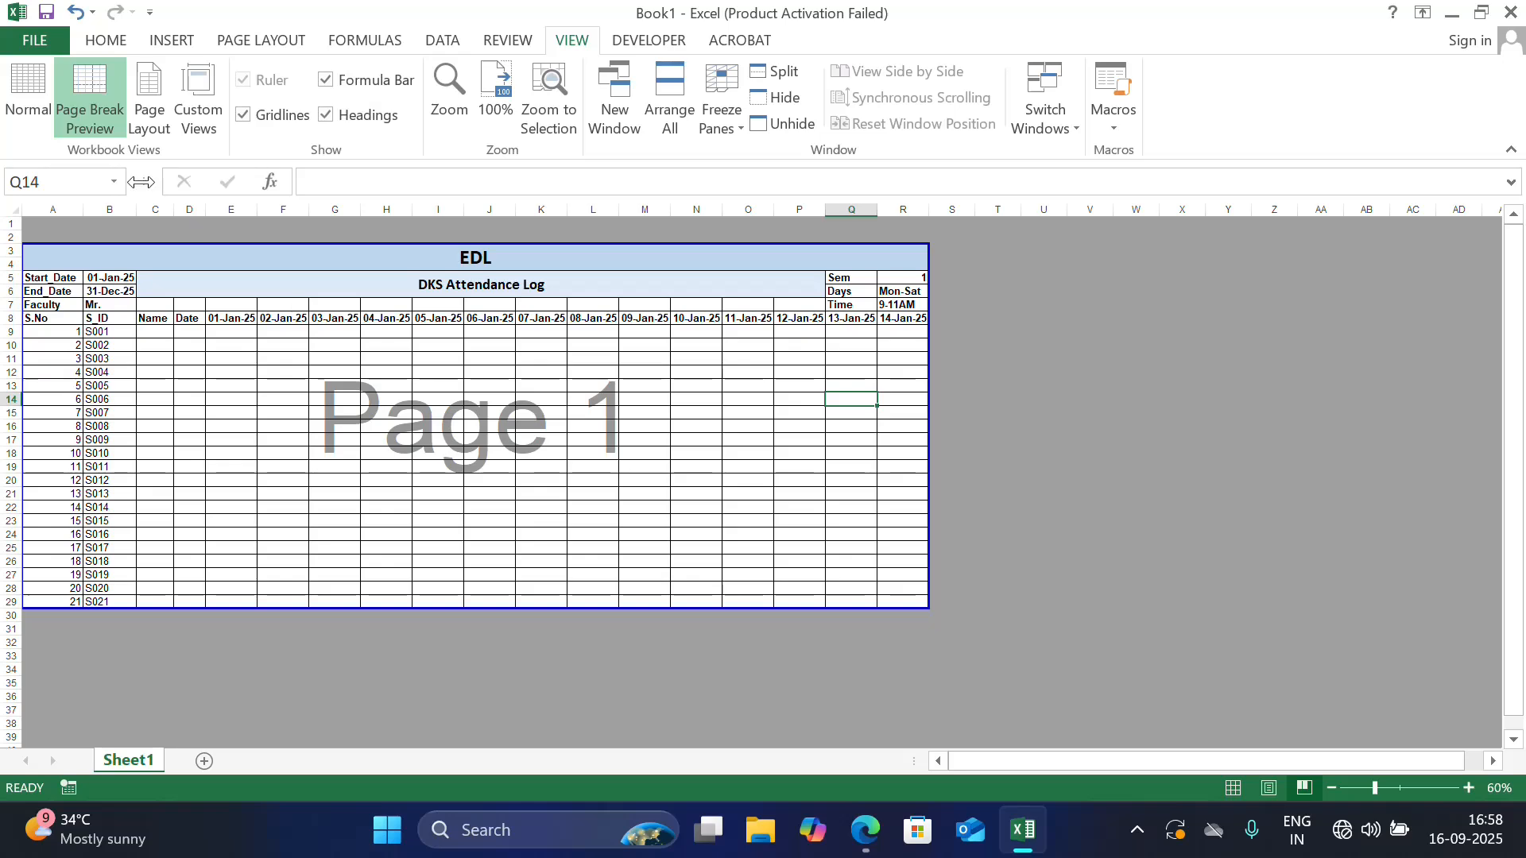
In Normal view, set the page orientation to Landscape and check the sheet's print preview
click(26, 84)
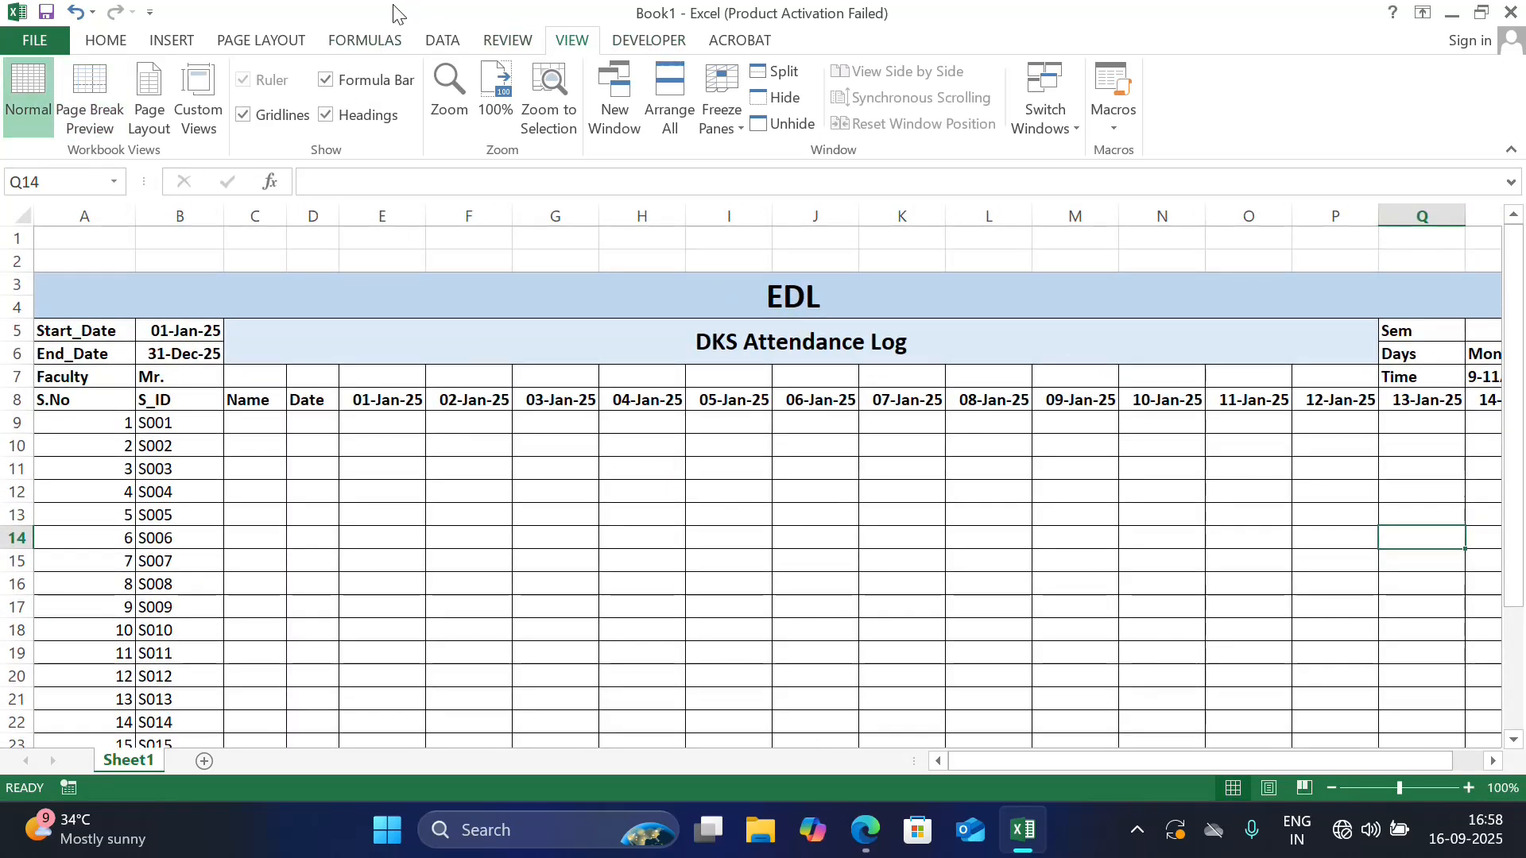
click(284, 48)
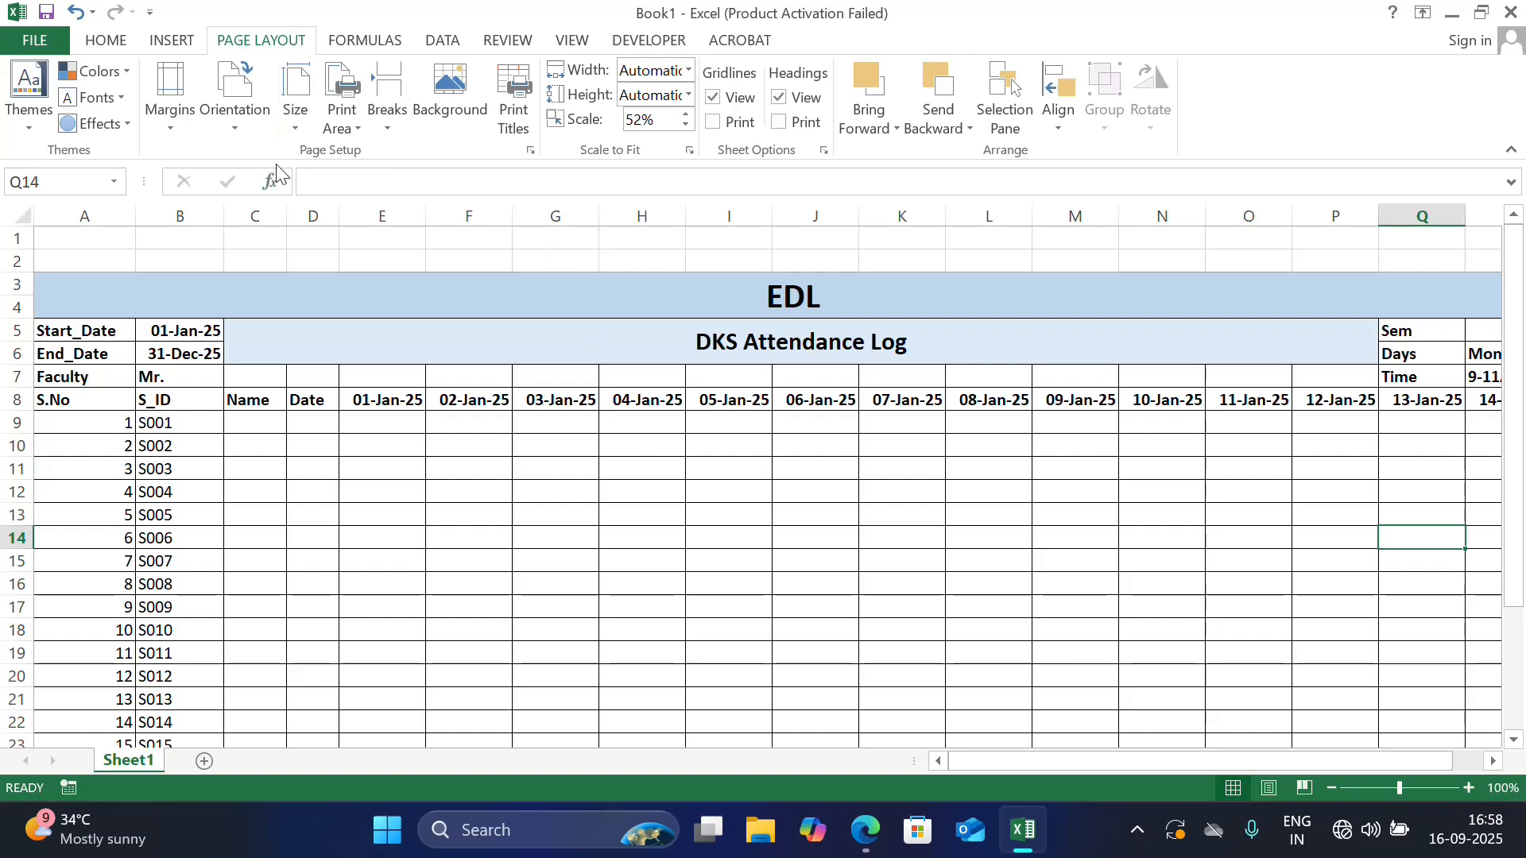
click(239, 128)
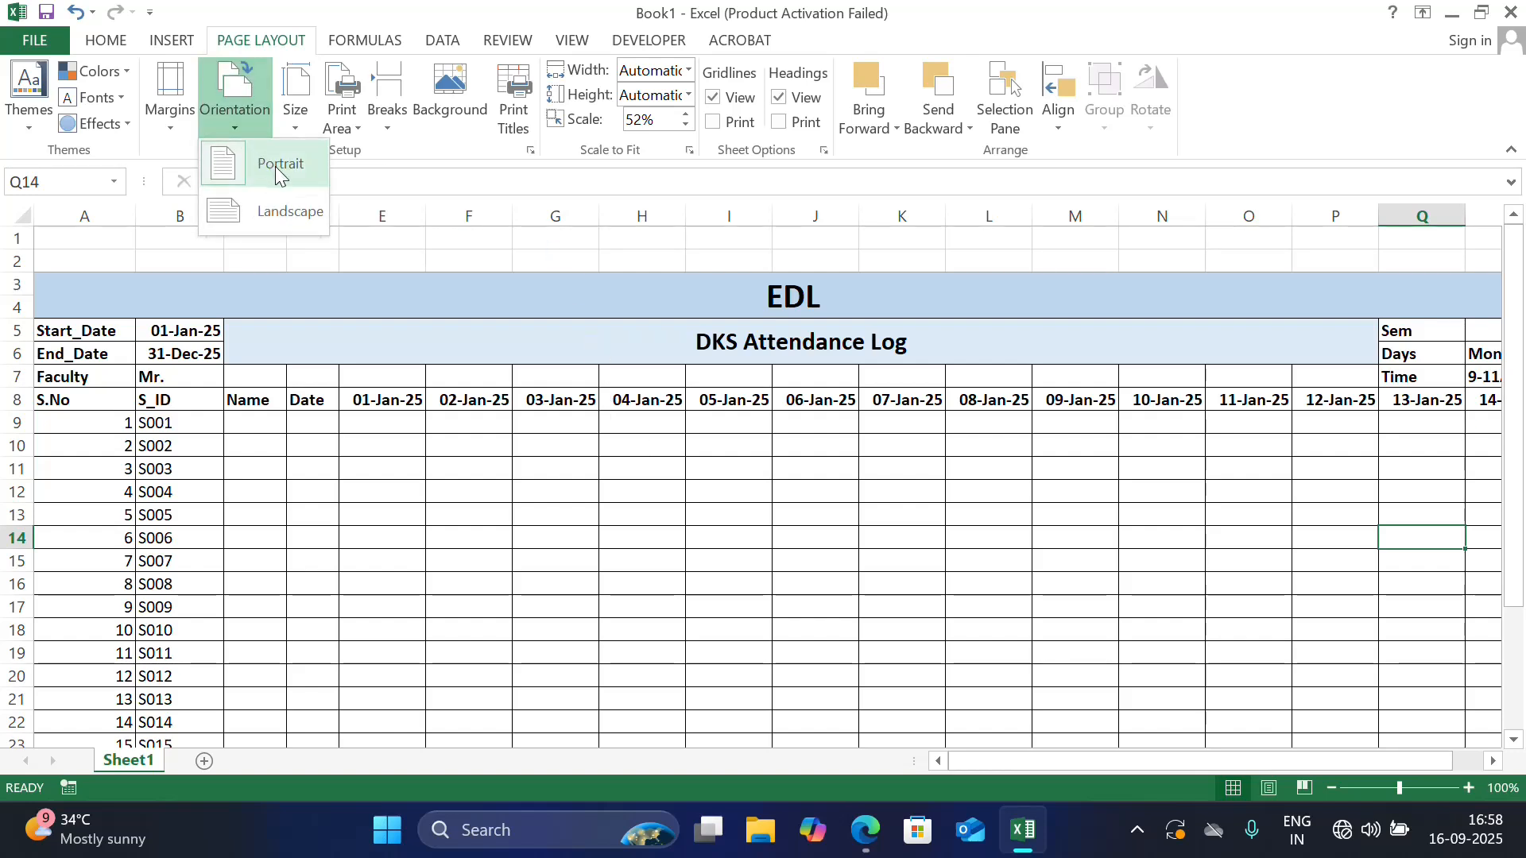
click(280, 212)
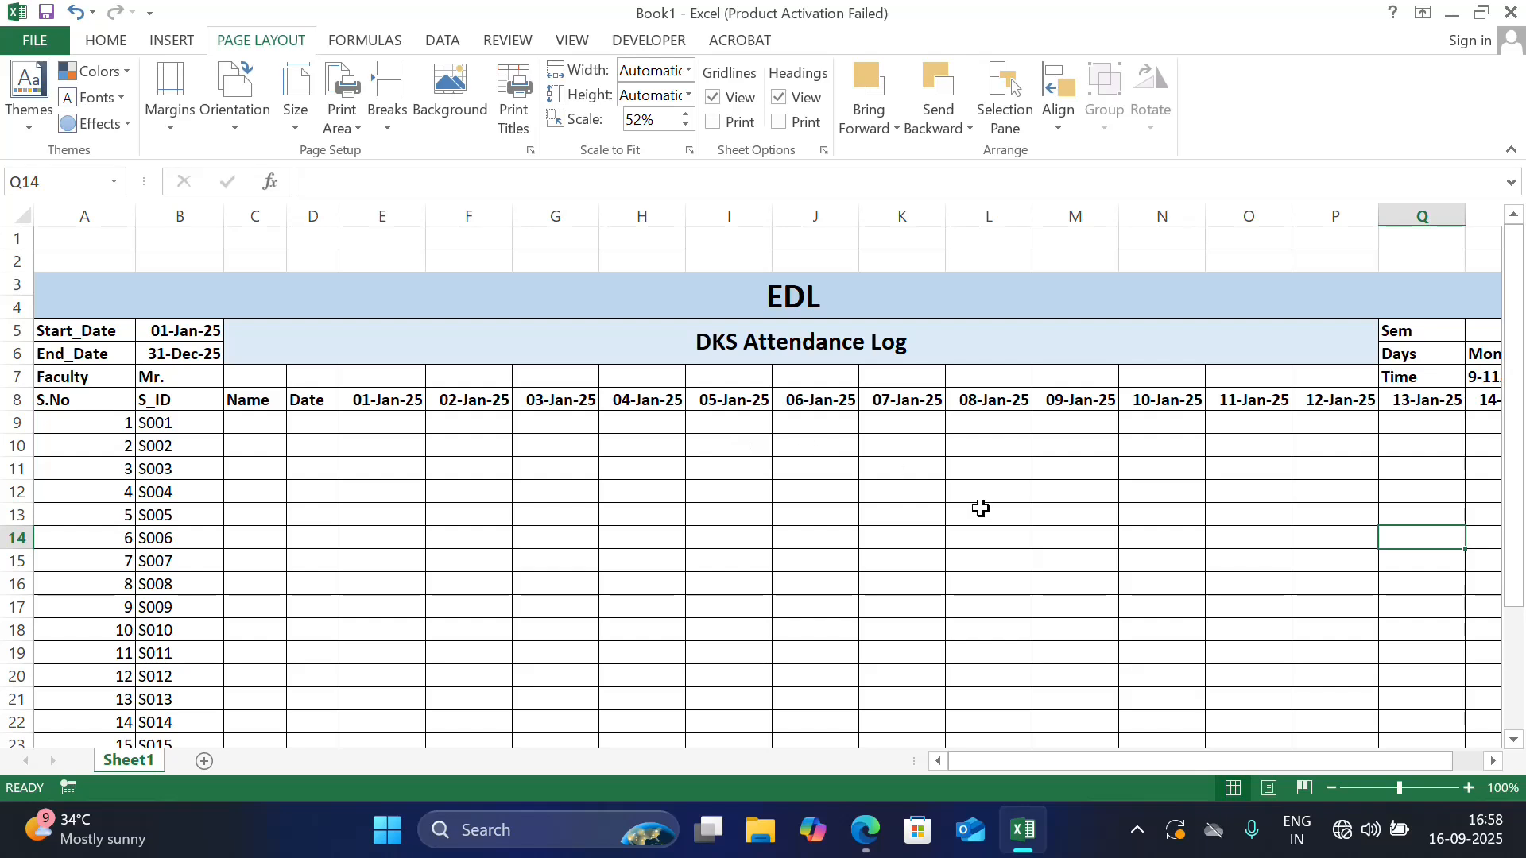
key(ctrl+p)
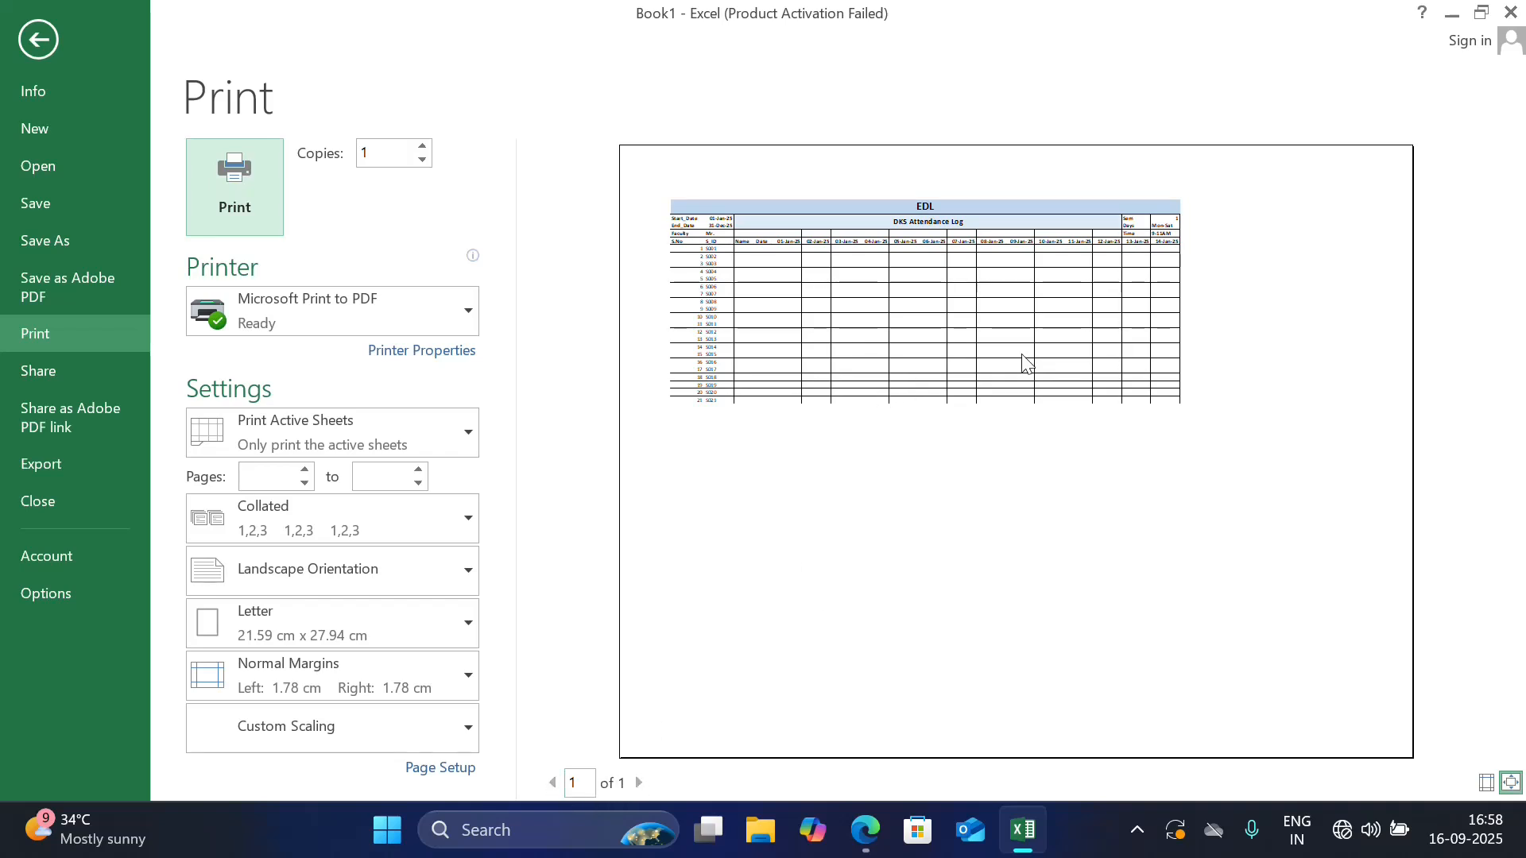
click(54, 40)
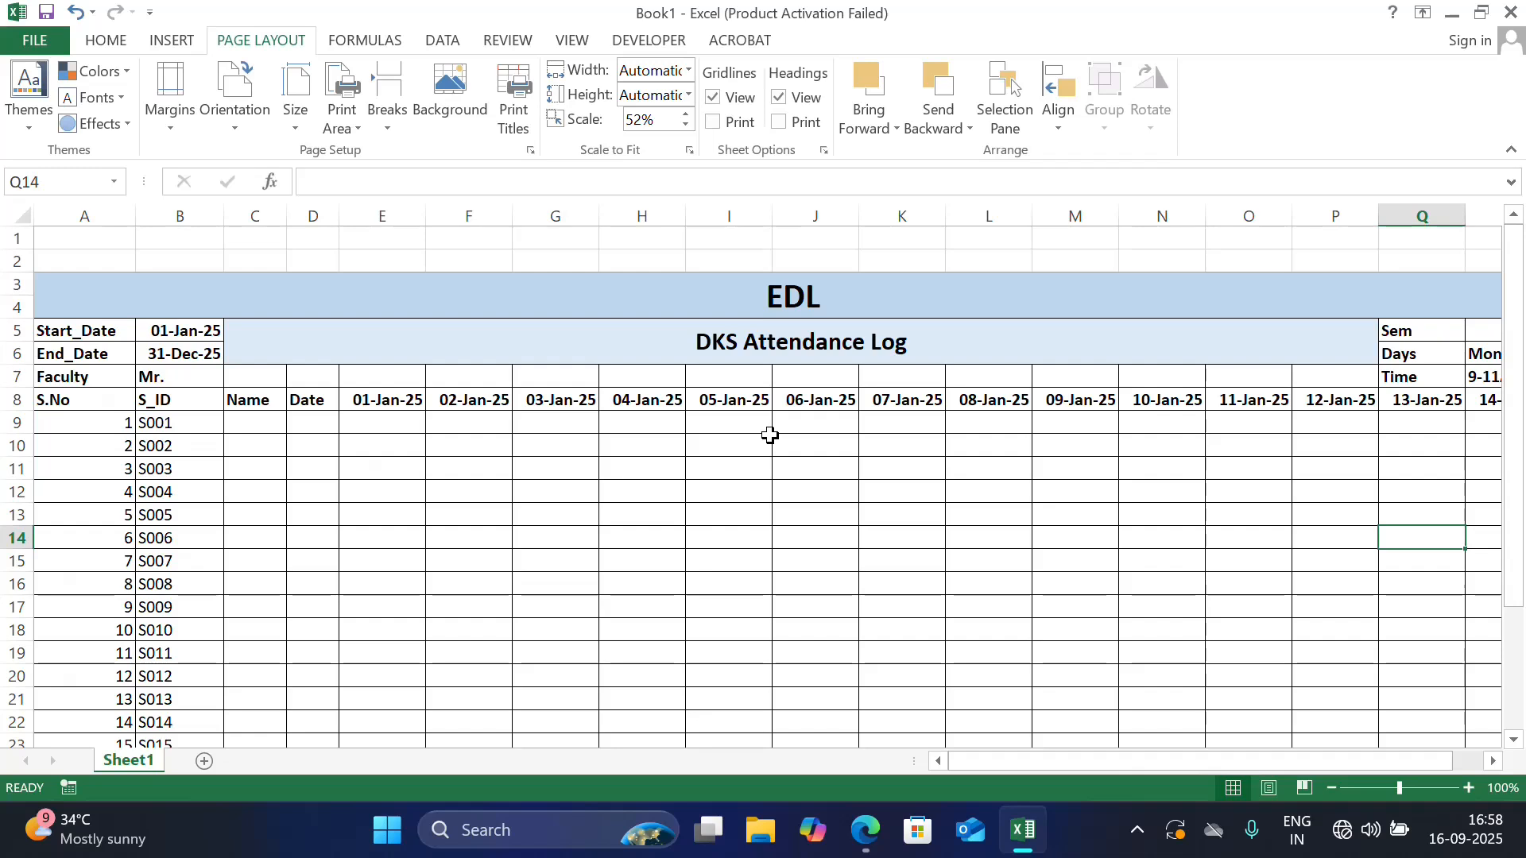
Apply a Thick Box Border around the heading block A3:R8
click(624, 311)
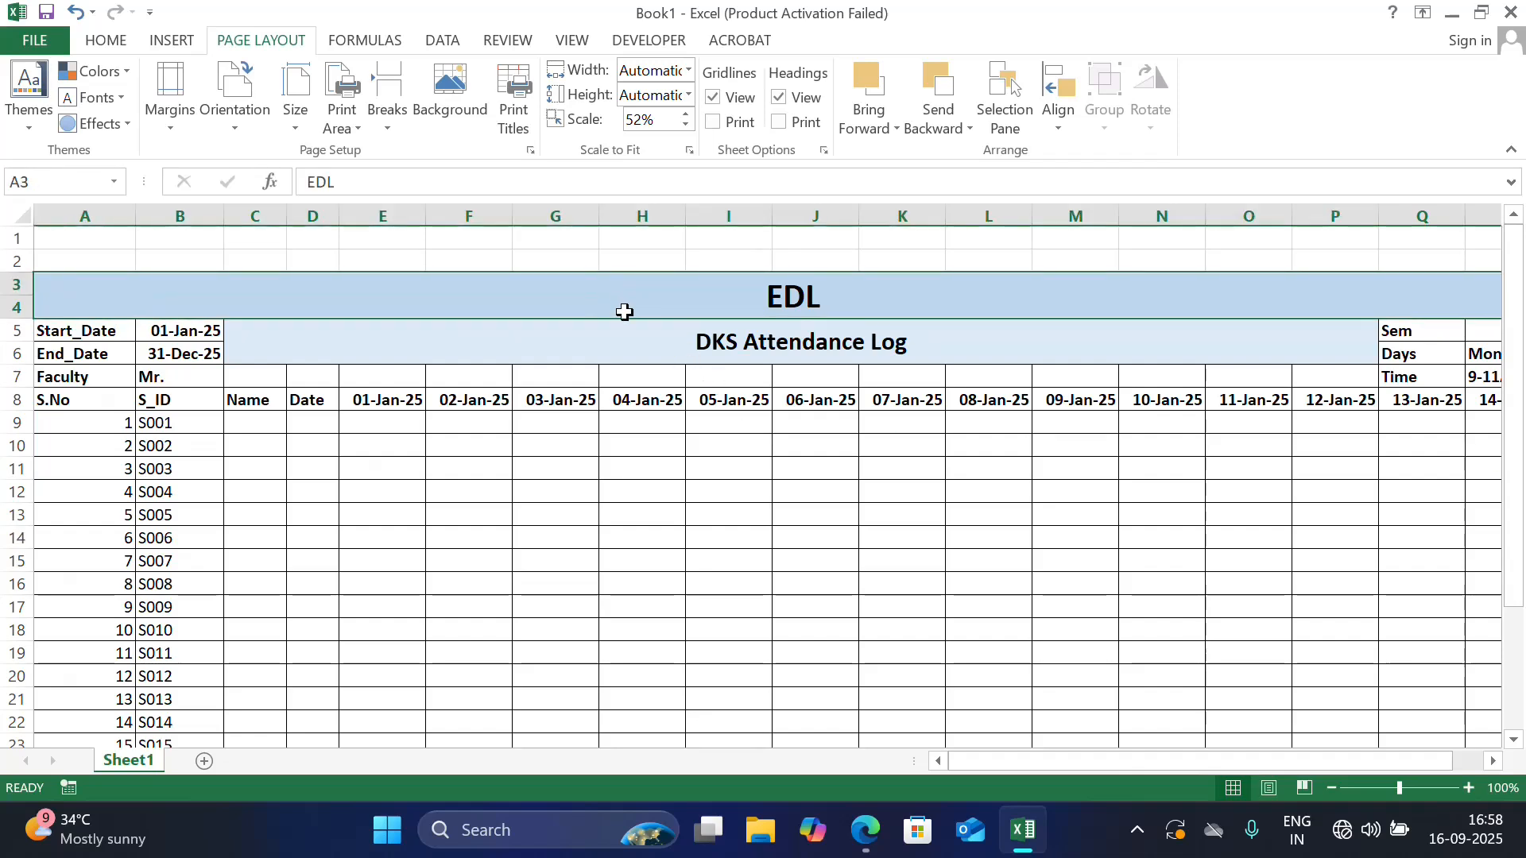
drag(624, 311, 644, 373)
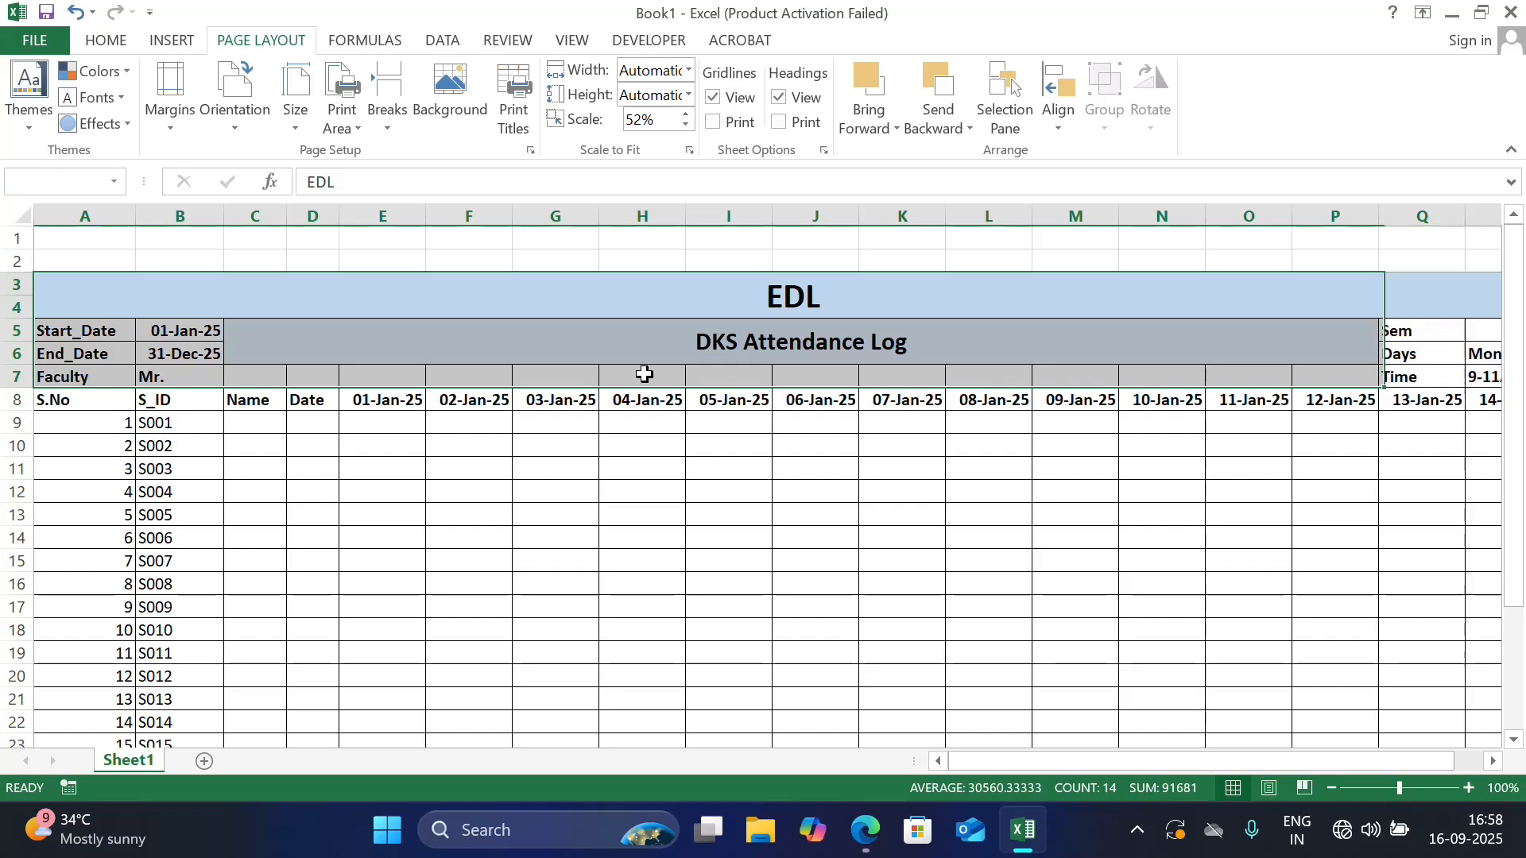
key(ctrl+z)
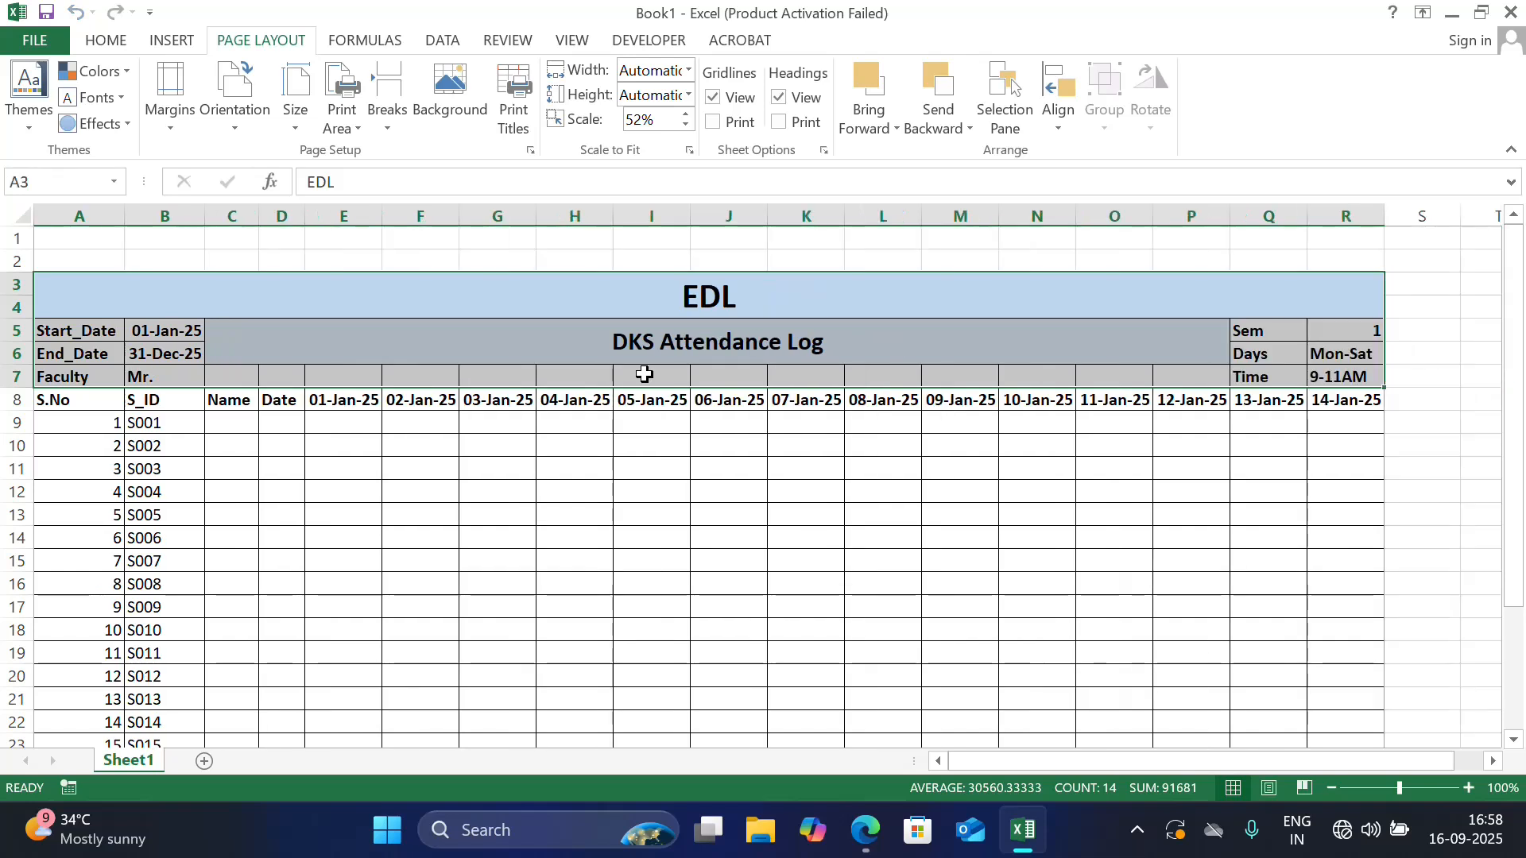
key(shift+Down)
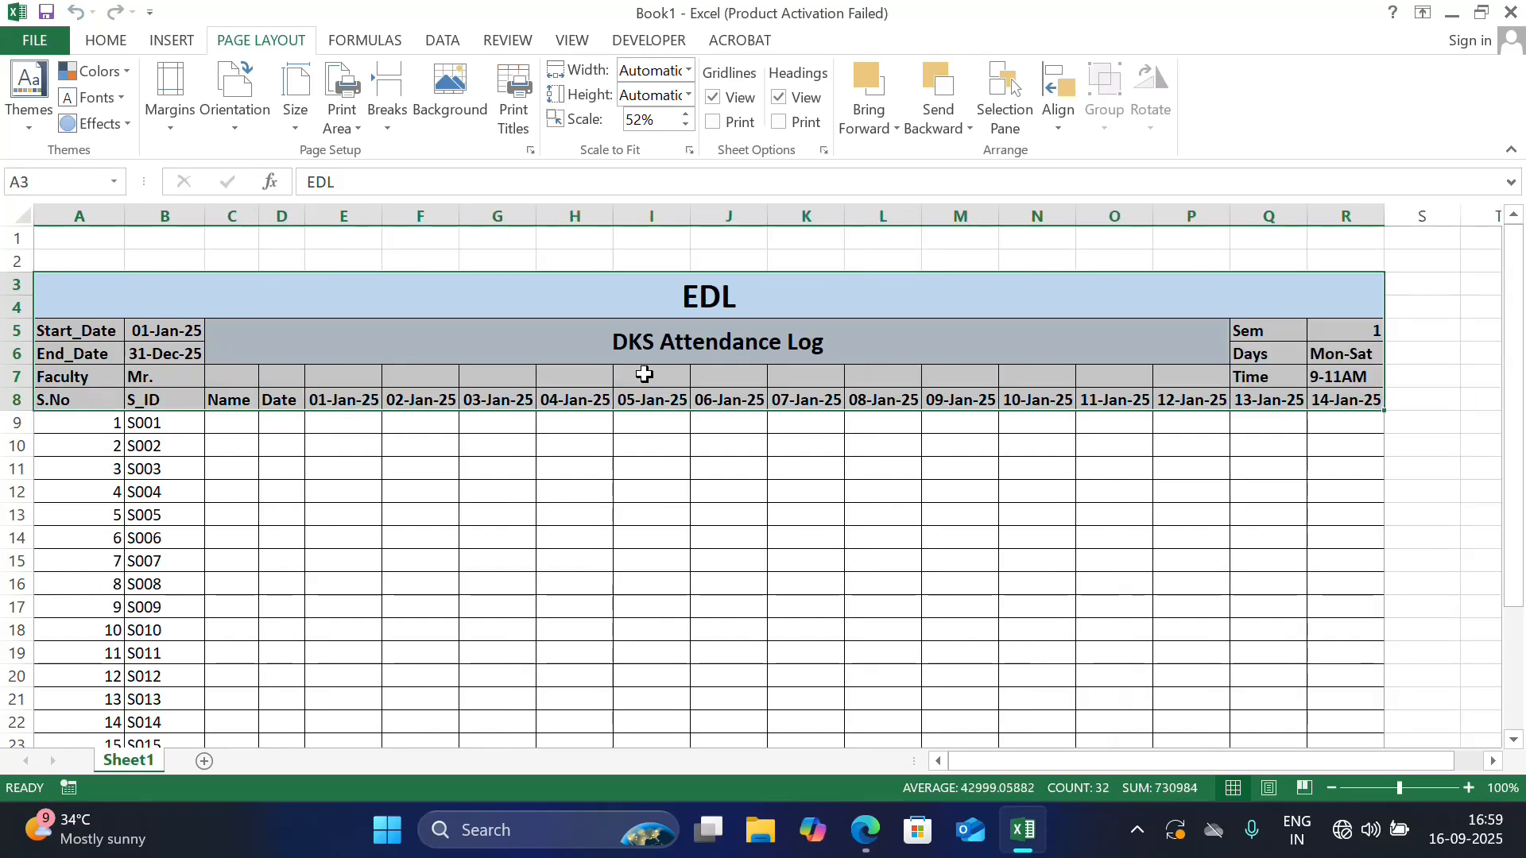
key(alt)
key(h)
key(b)
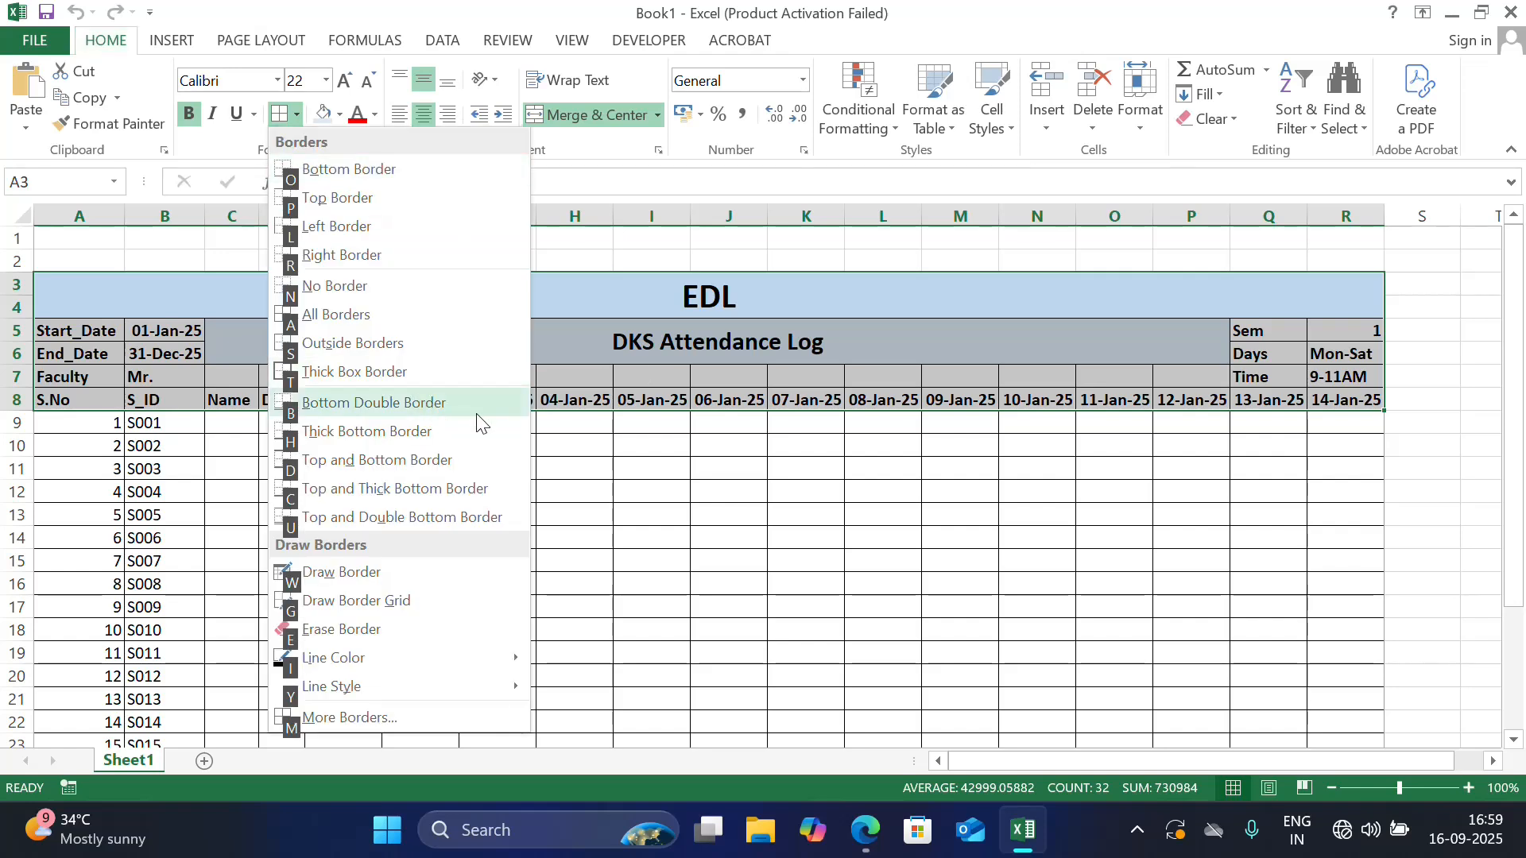
click(427, 372)
Apply a Thick Box Border around the merged EDL title in rows 3 and 4
click(413, 297)
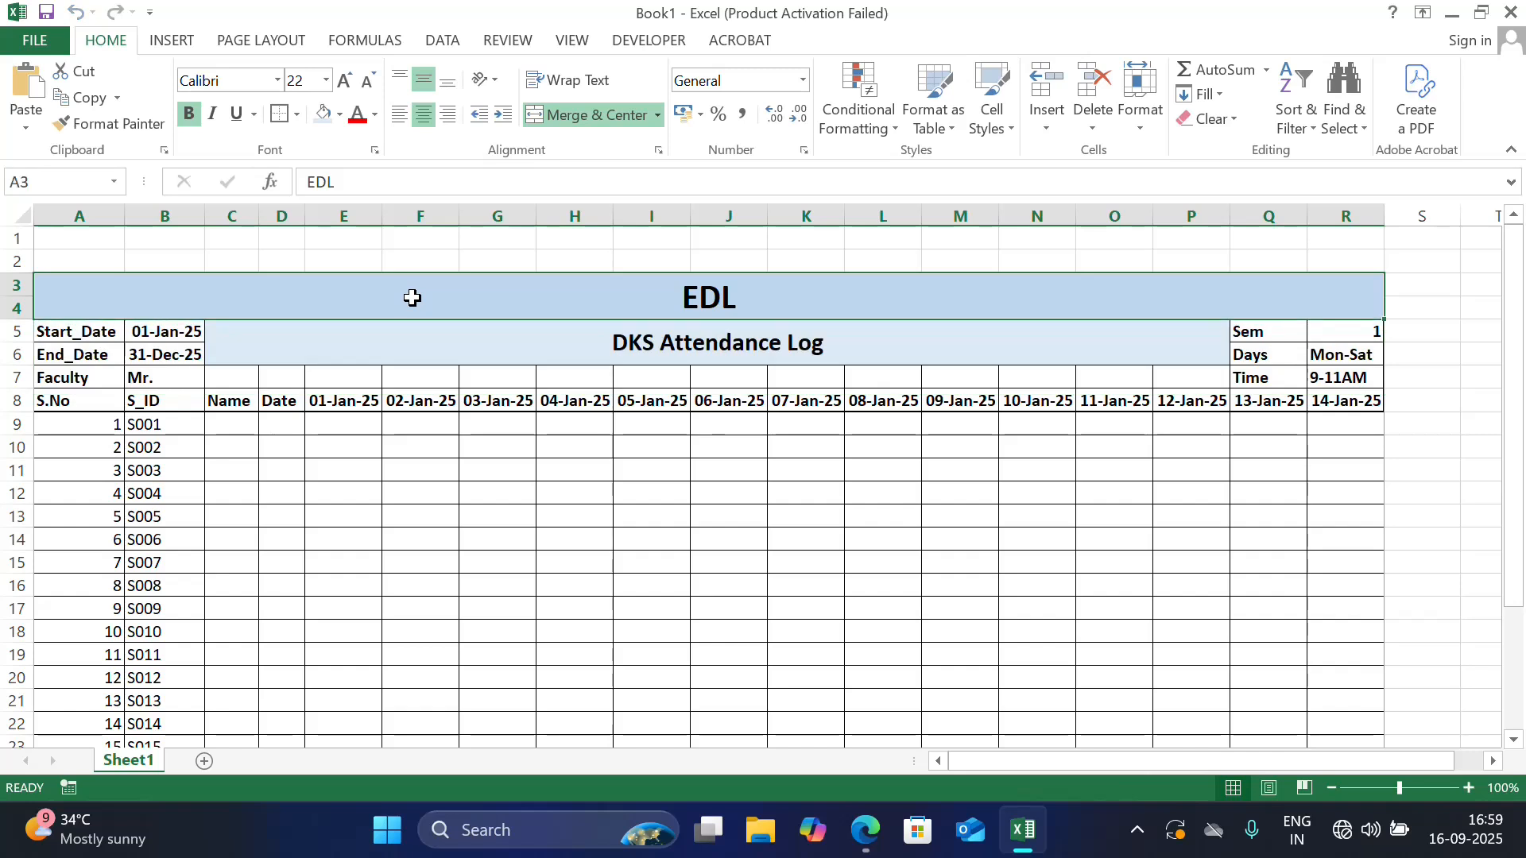
key(alt)
key(h)
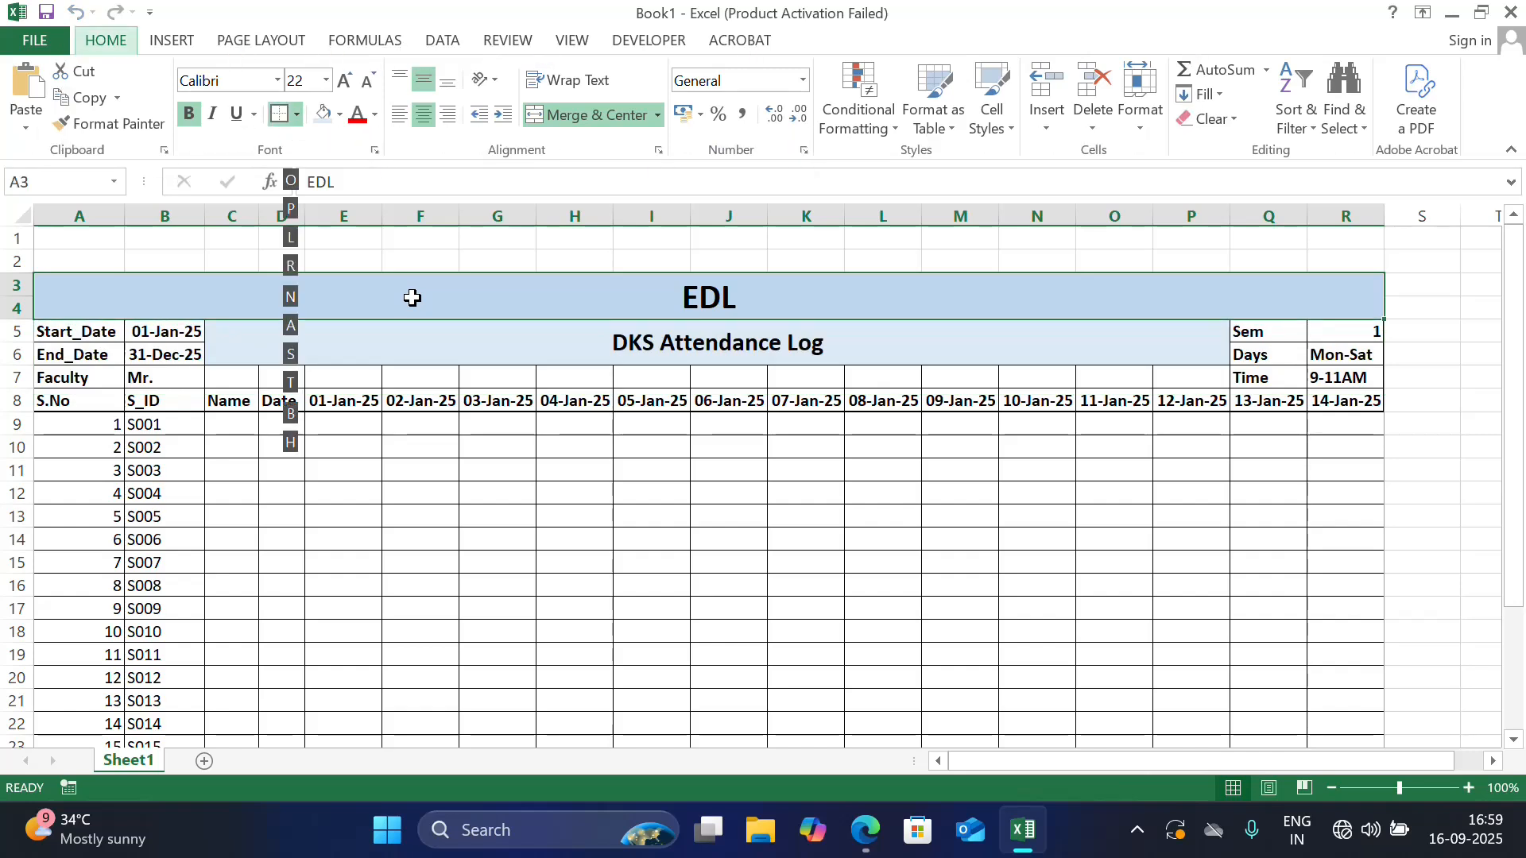
key(b)
click(366, 371)
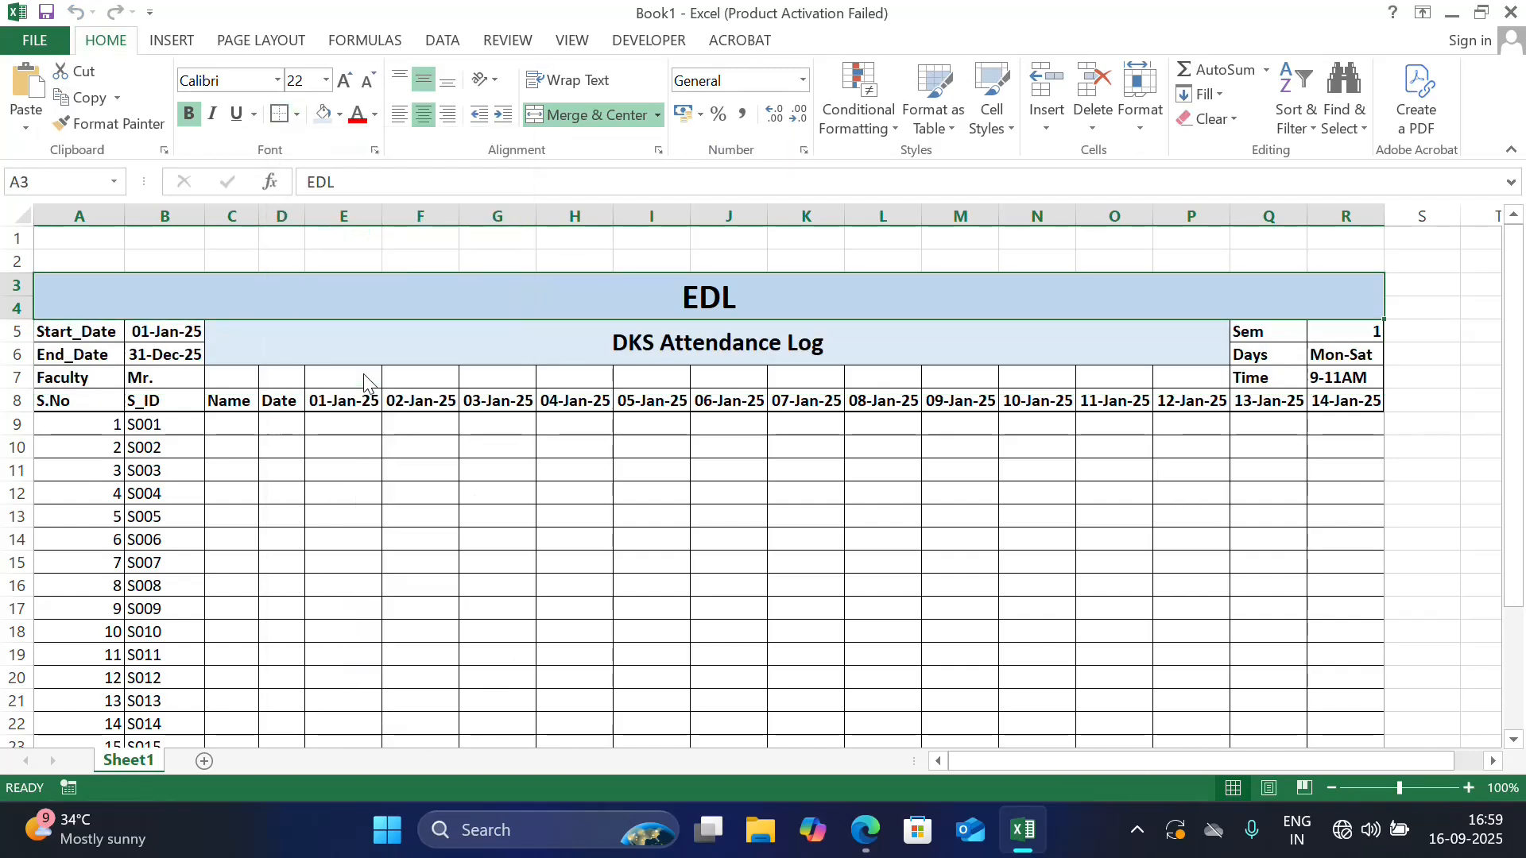
click(628, 496)
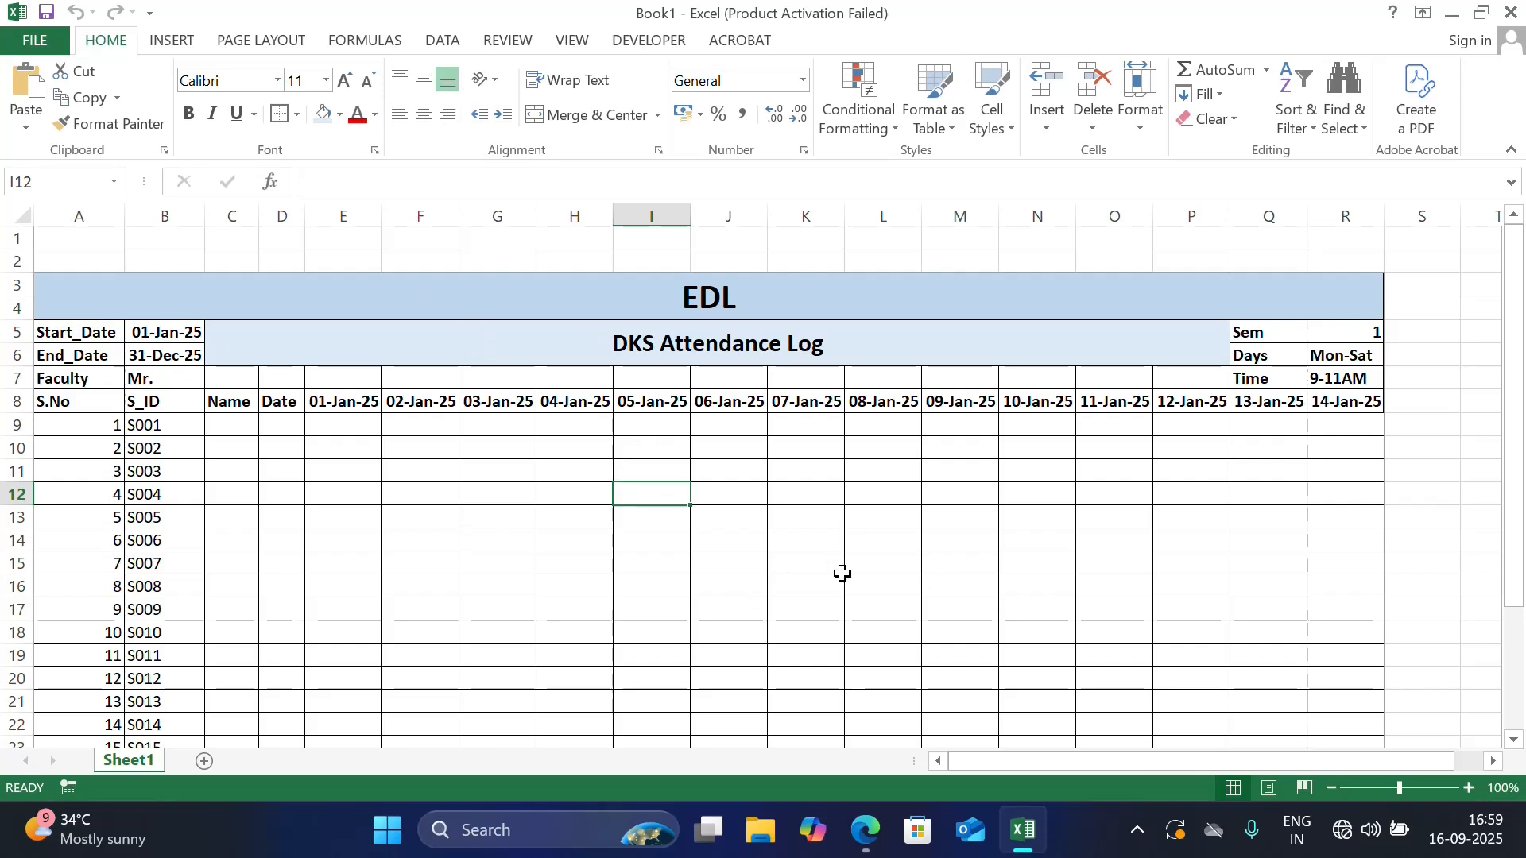
Apply a Thick Box Border around the whole attendance table A3:R29 and review the bordered sheet
mouse_move(1518, 297)
mouse_down()
mouse_move(1522, 467)
mouse_move(1494, 292)
mouse_up()
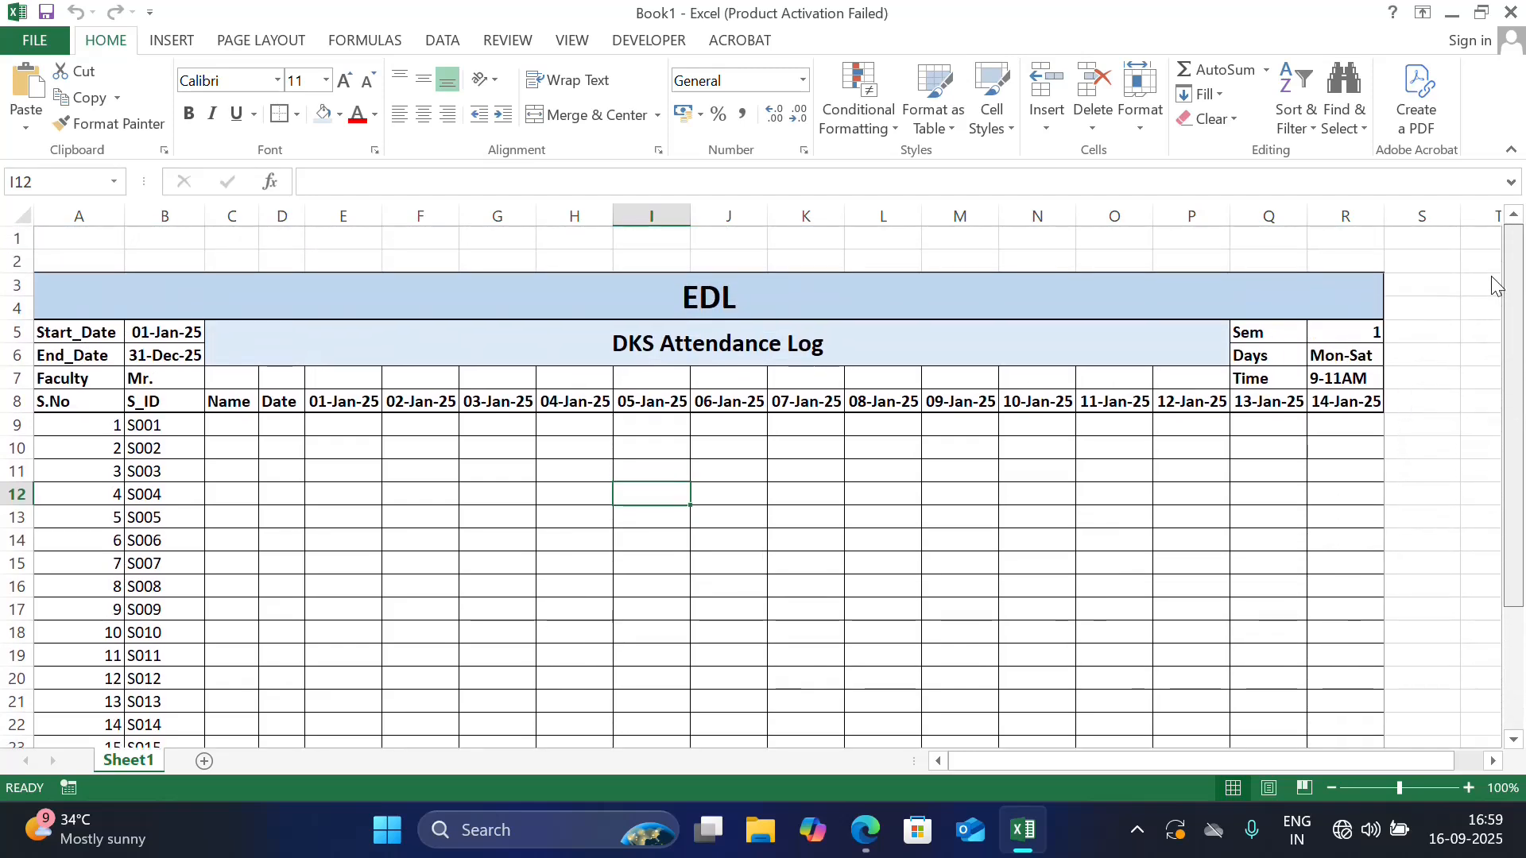
click(1257, 290)
drag(1258, 289, 1271, 602)
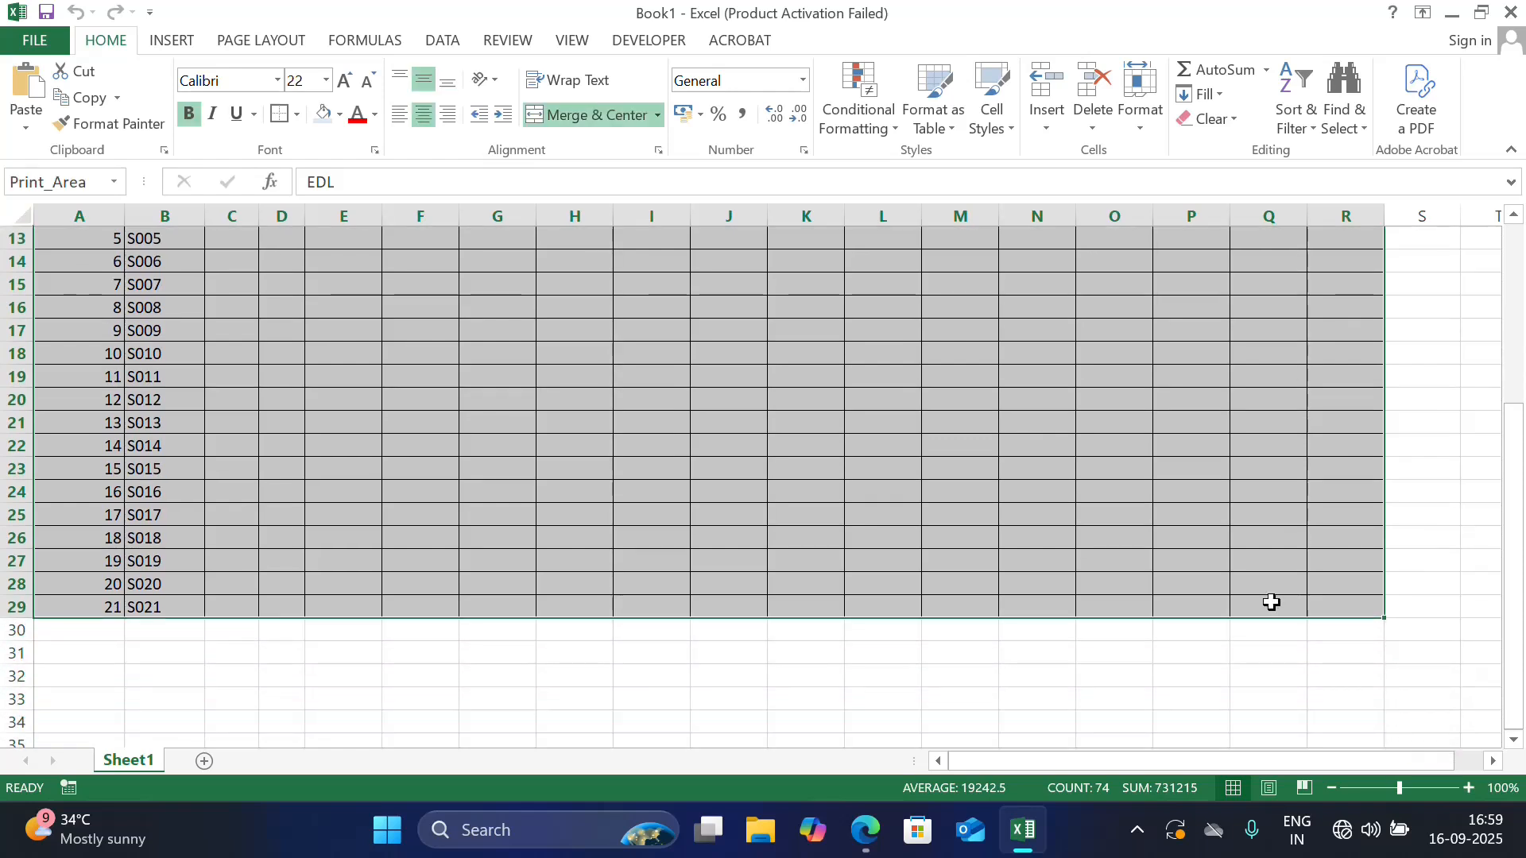
key(alt)
key(h)
key(b)
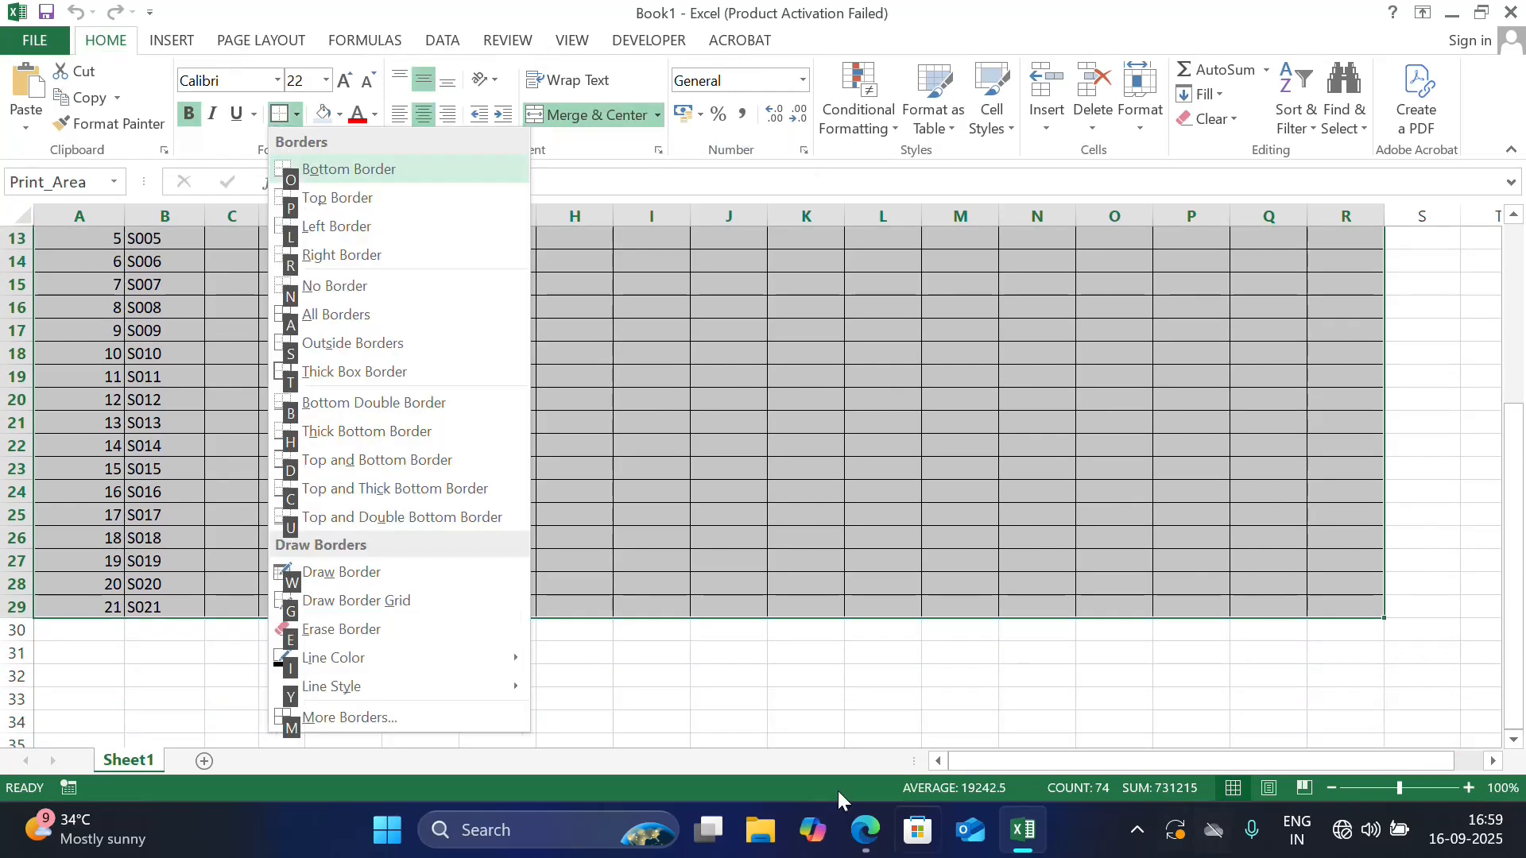
click(407, 372)
scroll(407, 371, up, 4)
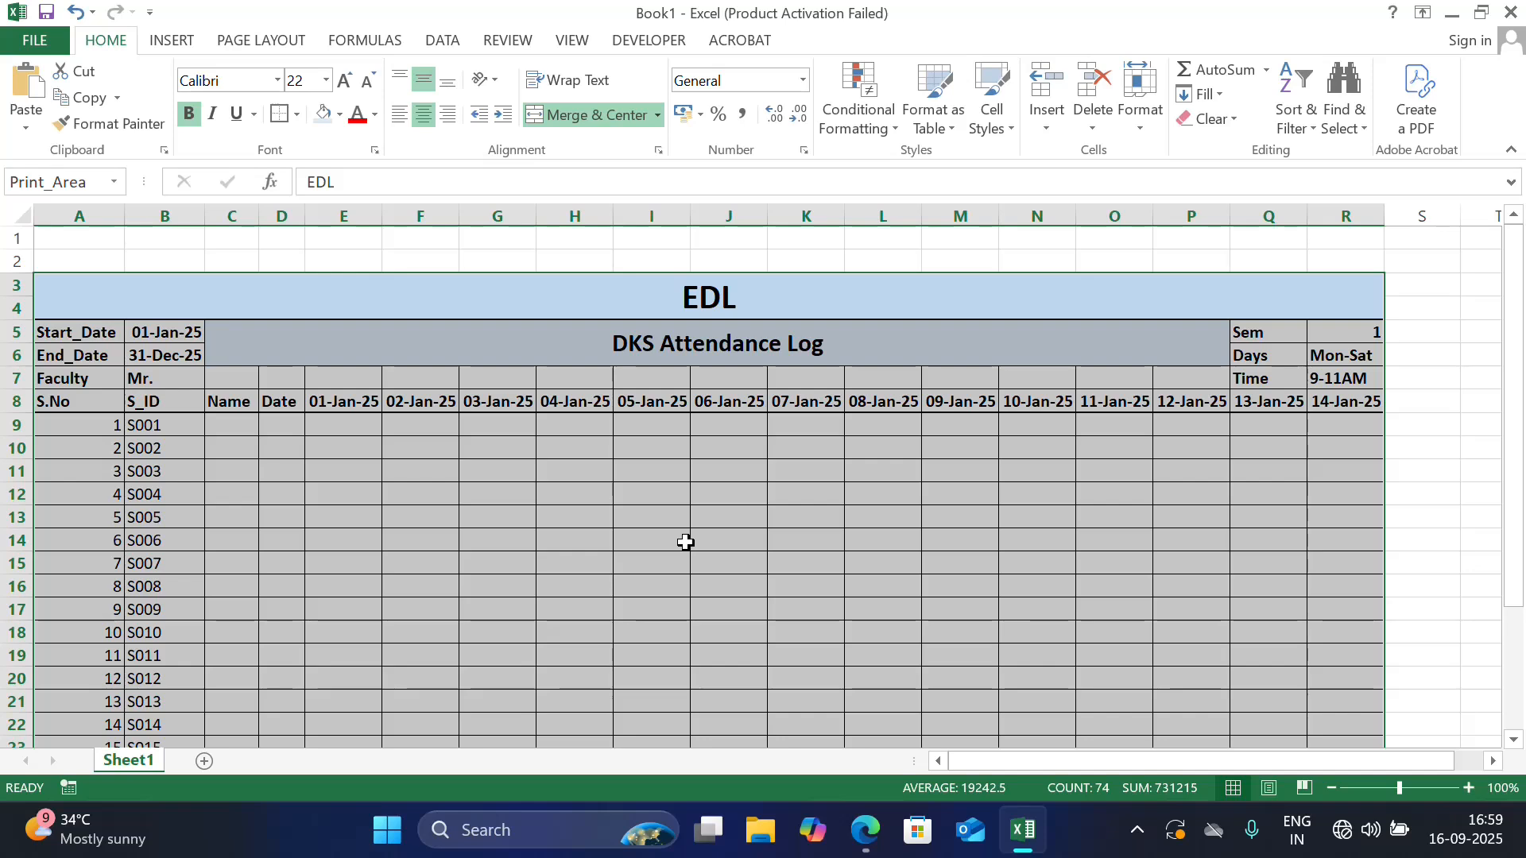
click(788, 515)
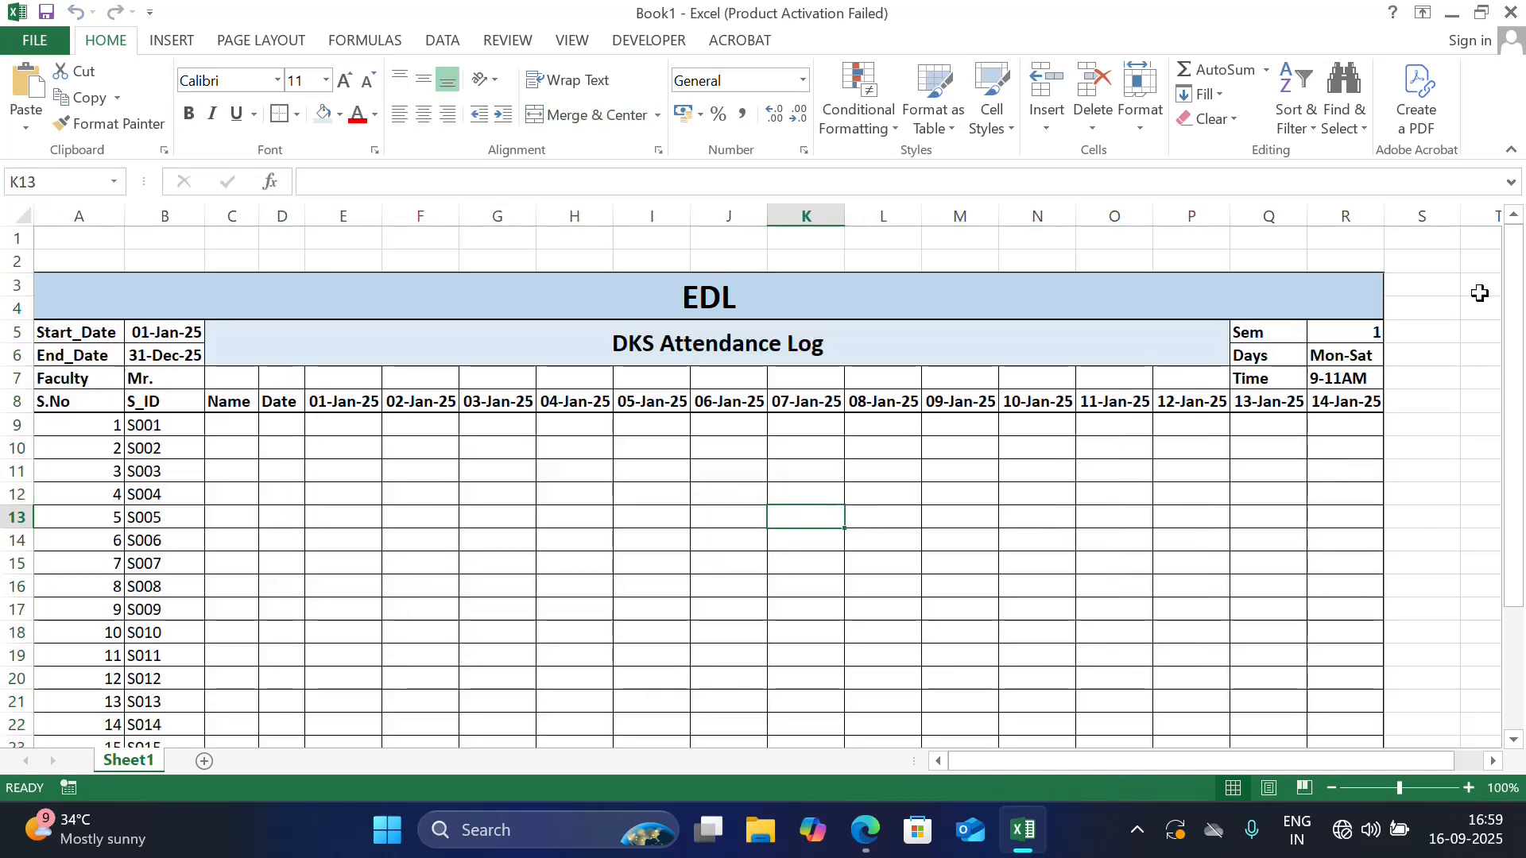
drag(1514, 273, 1522, 322)
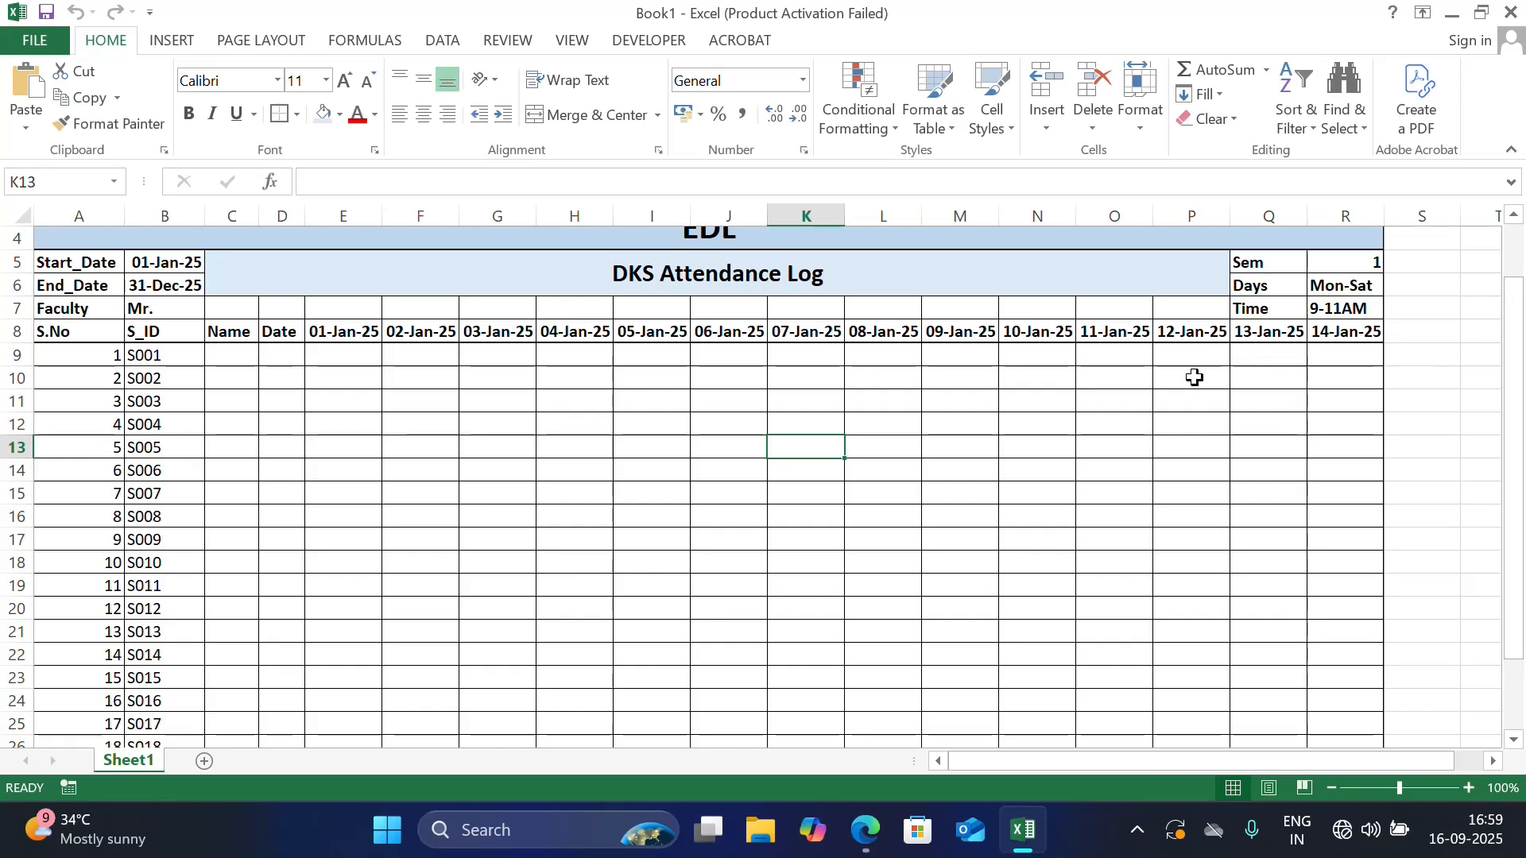
click(1038, 391)
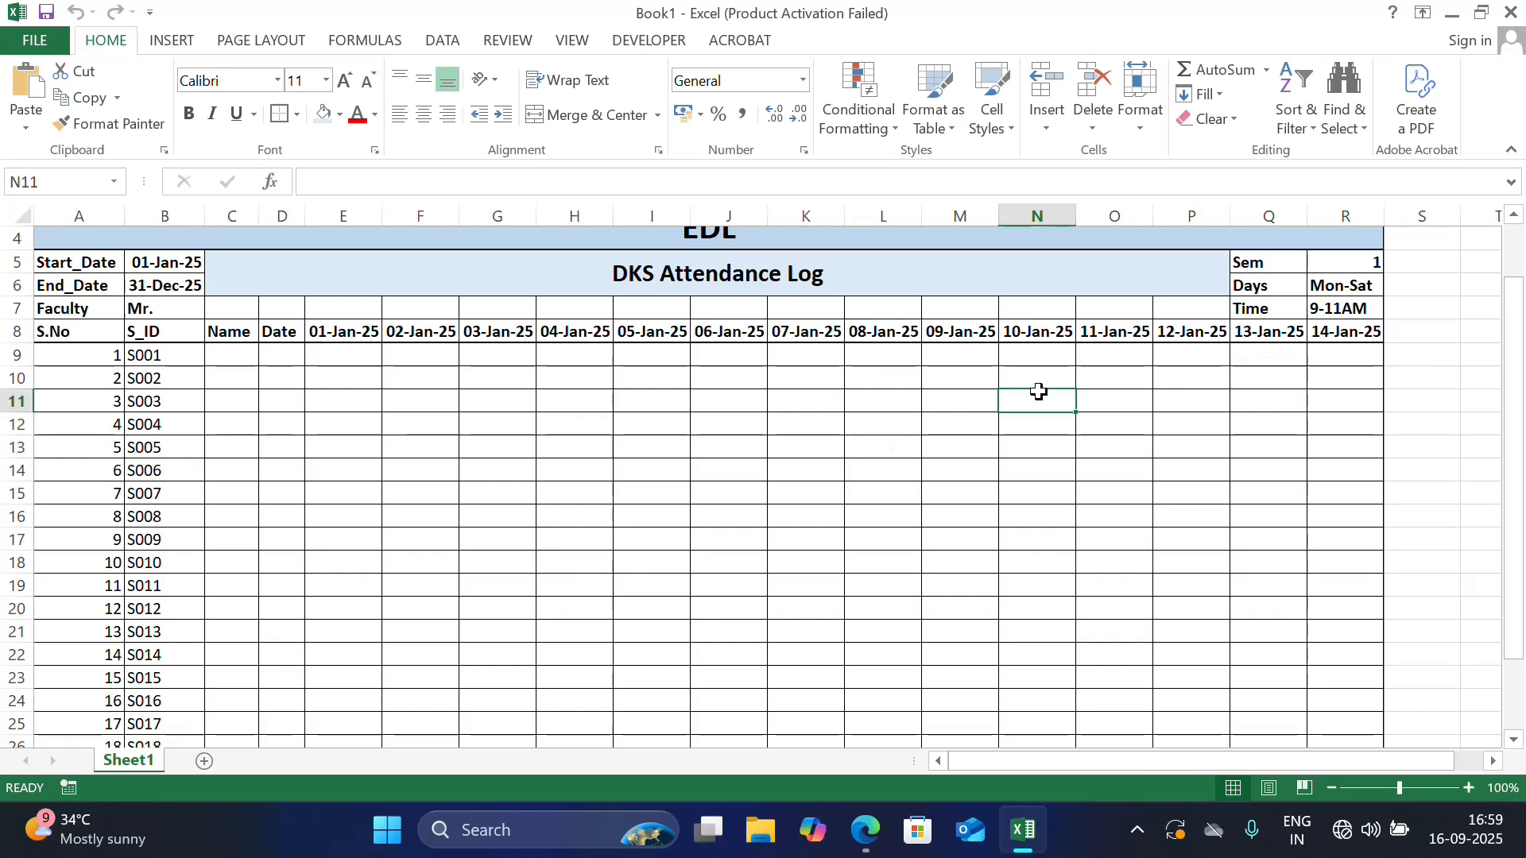